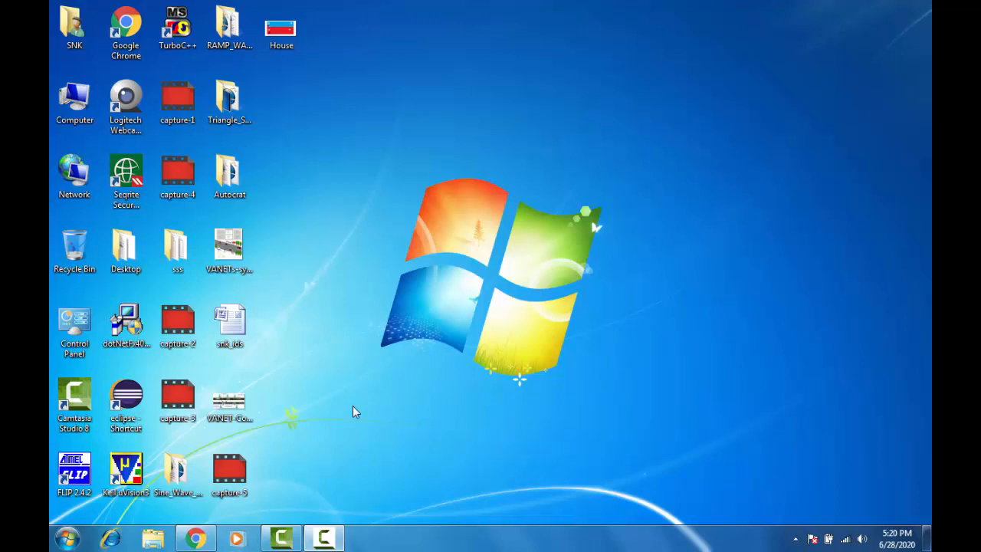
Return to the Knowledge the Power folder in Google Drive and dismiss the colour-scheme warning.
left_click(197, 537)
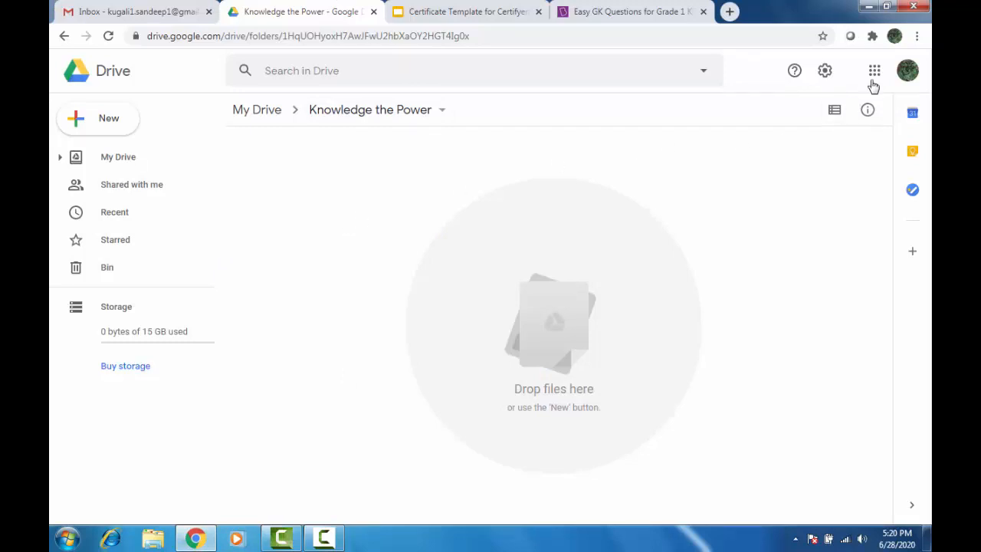
left_click(132, 9)
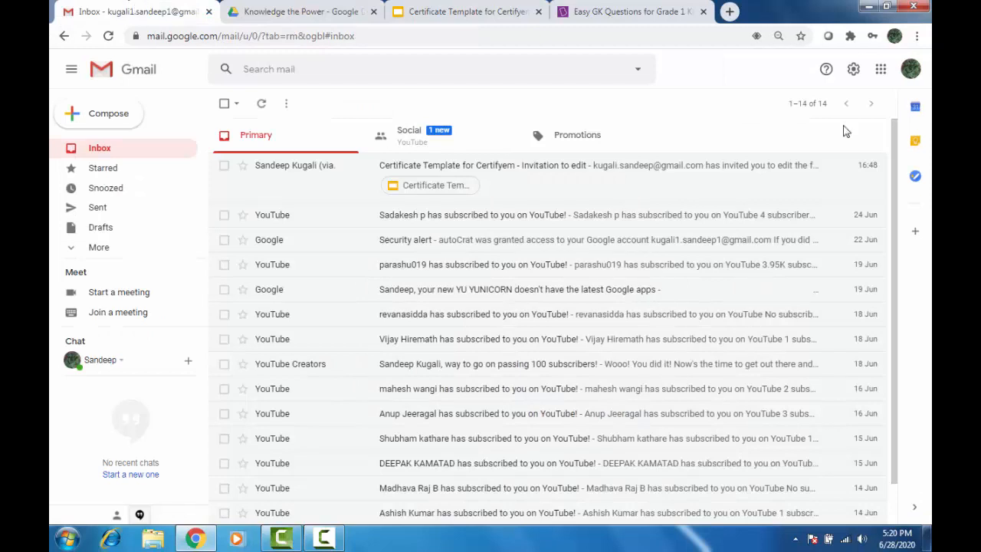
left_click(882, 73)
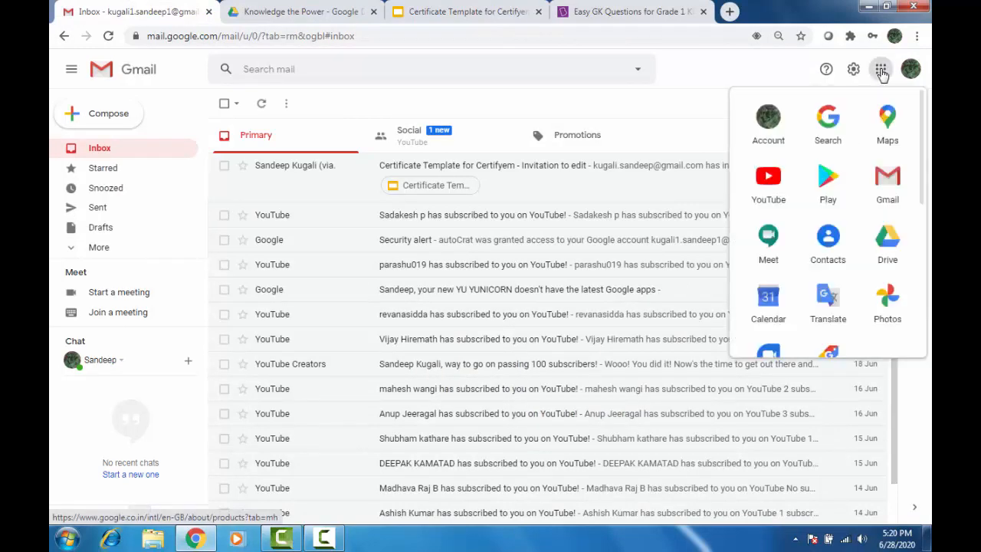
left_click(333, 8)
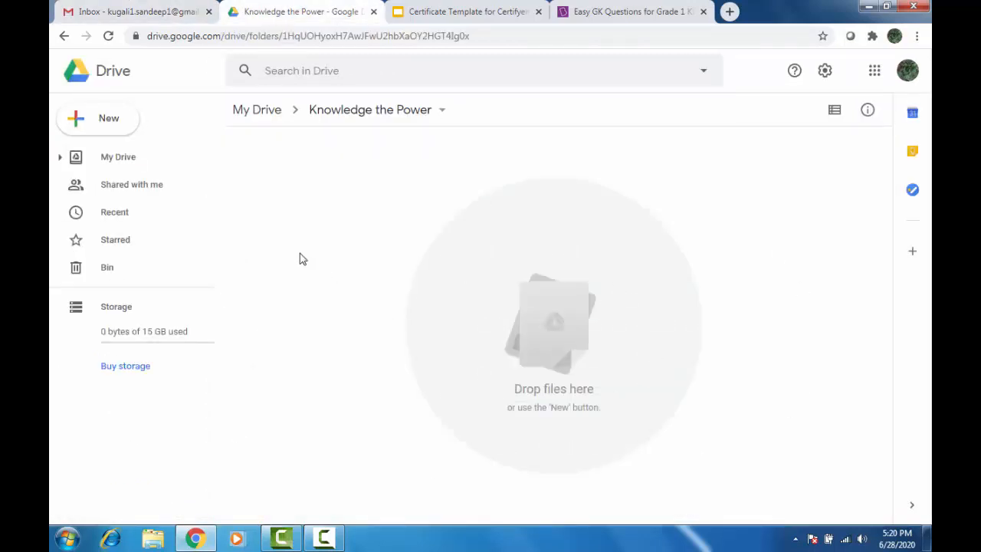
left_click(97, 125)
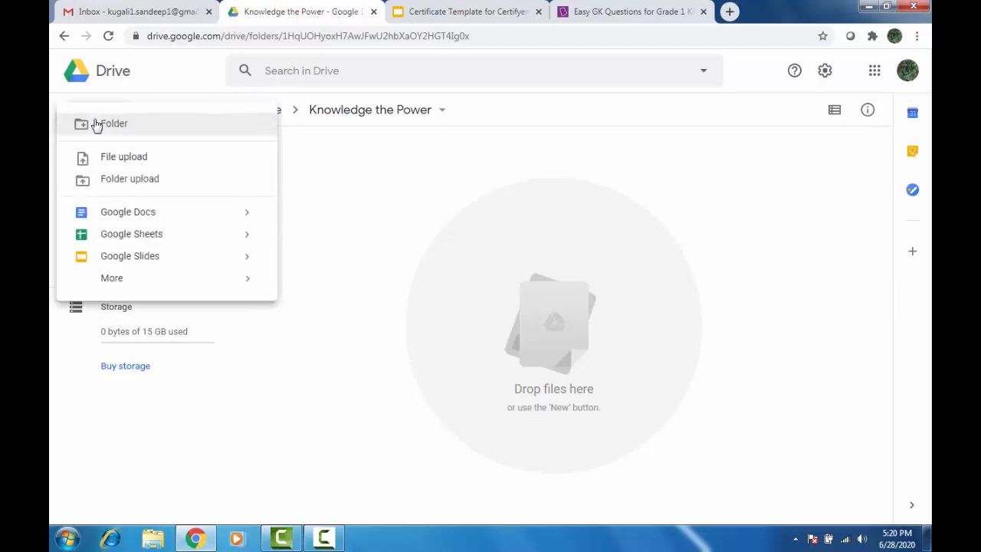
left_click(392, 184)
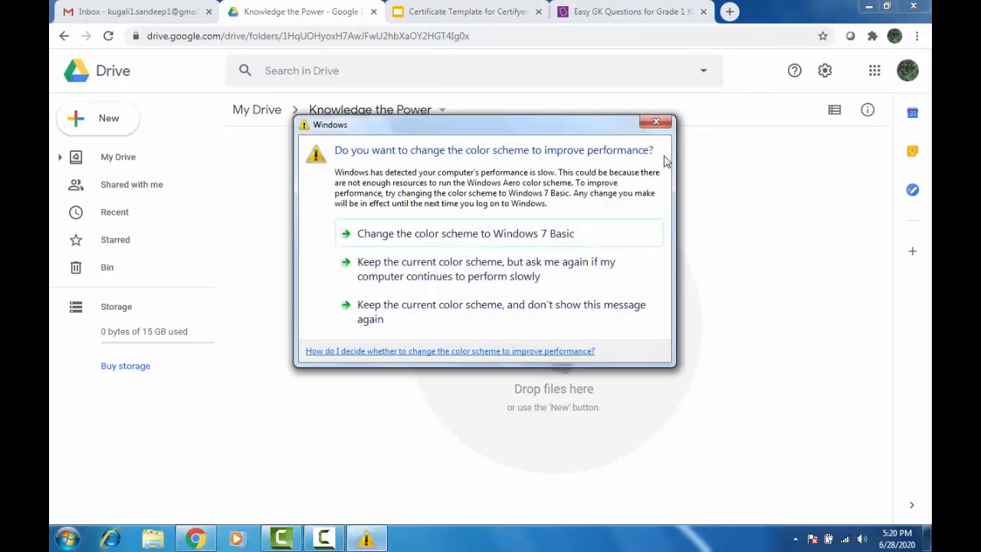
left_click(656, 122)
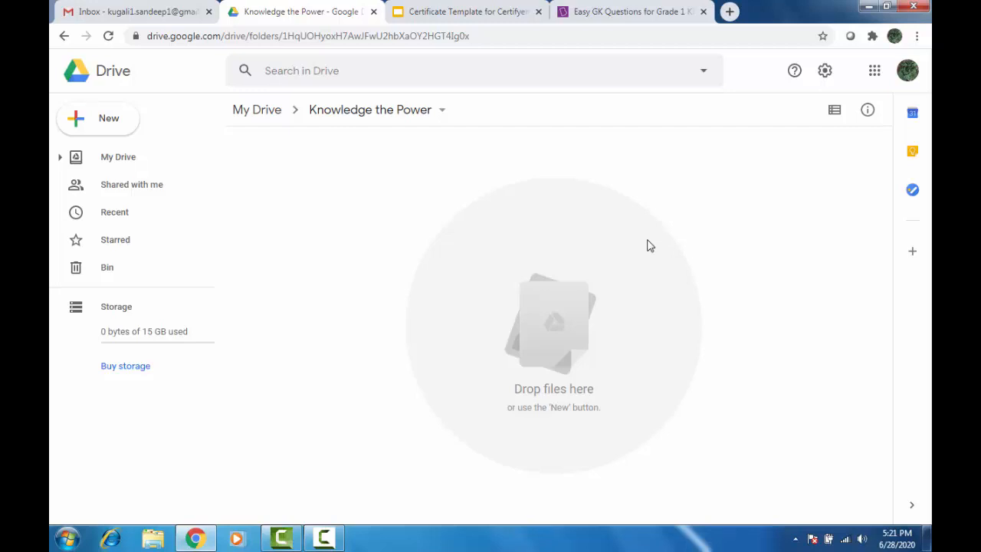
Create a blank Google Form inside the Knowledge the Power folder.
left_click(106, 123)
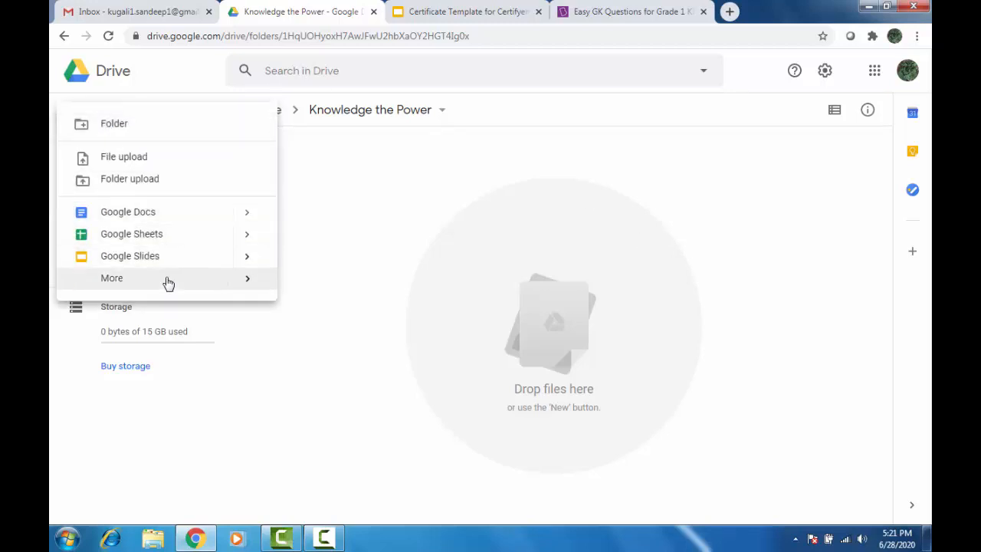
mouse_move(166, 282)
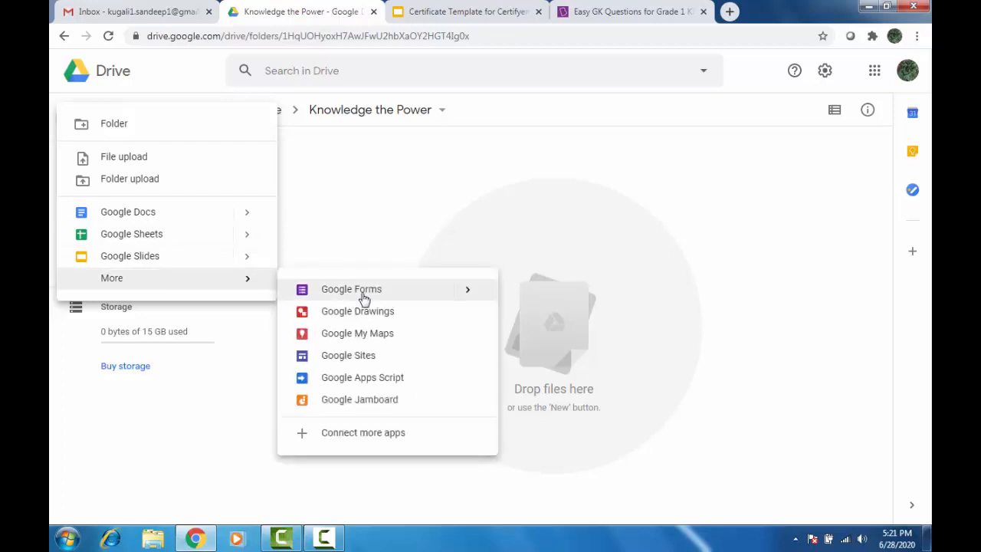
left_click(465, 291)
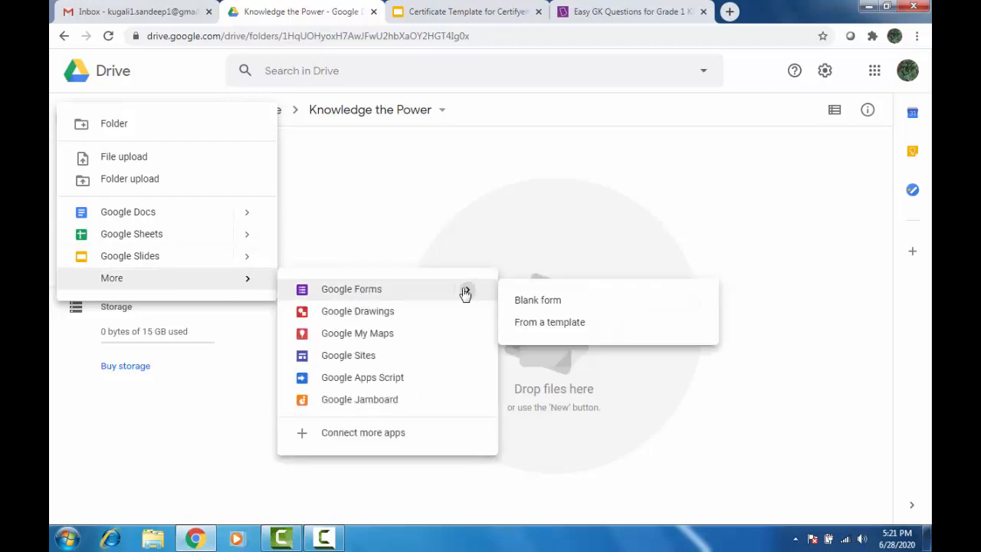
left_click(576, 308)
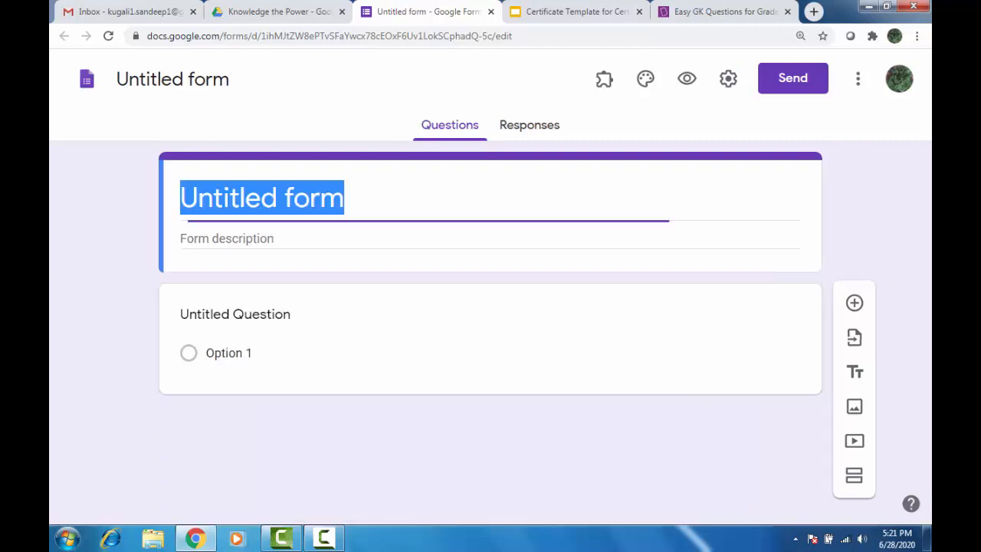
Title the form 'Quiz on GK' and apply the same name to the file.
left_click(216, 202)
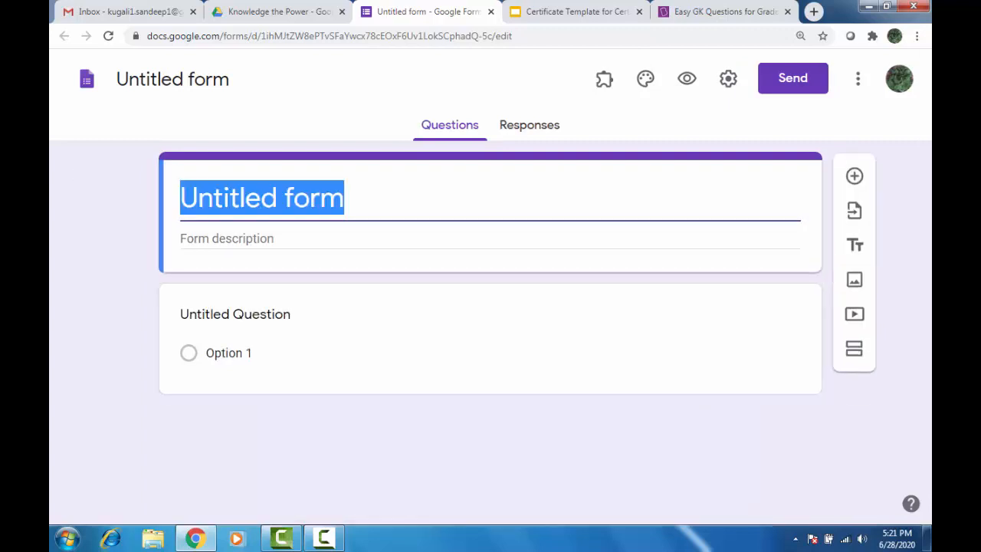
type("Quiz ")
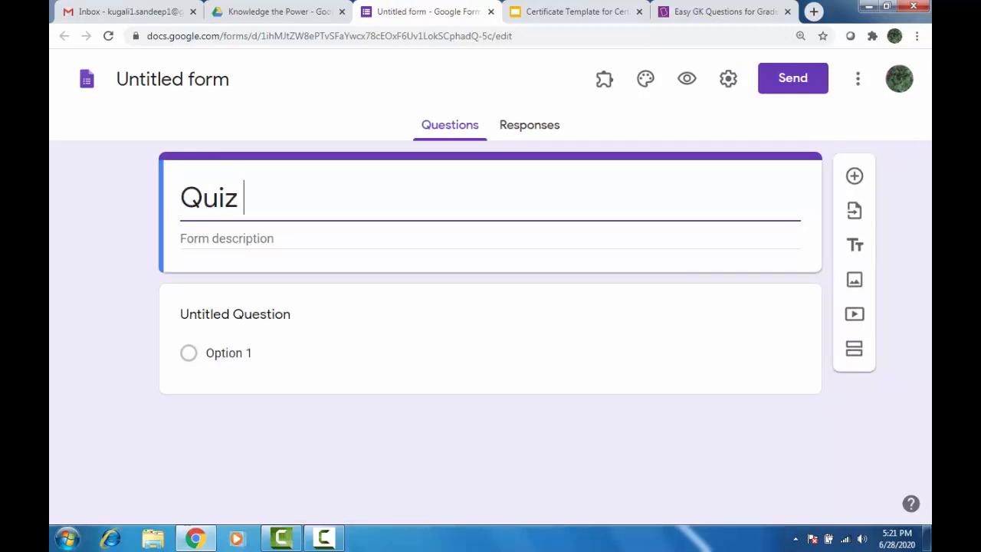
type("on ")
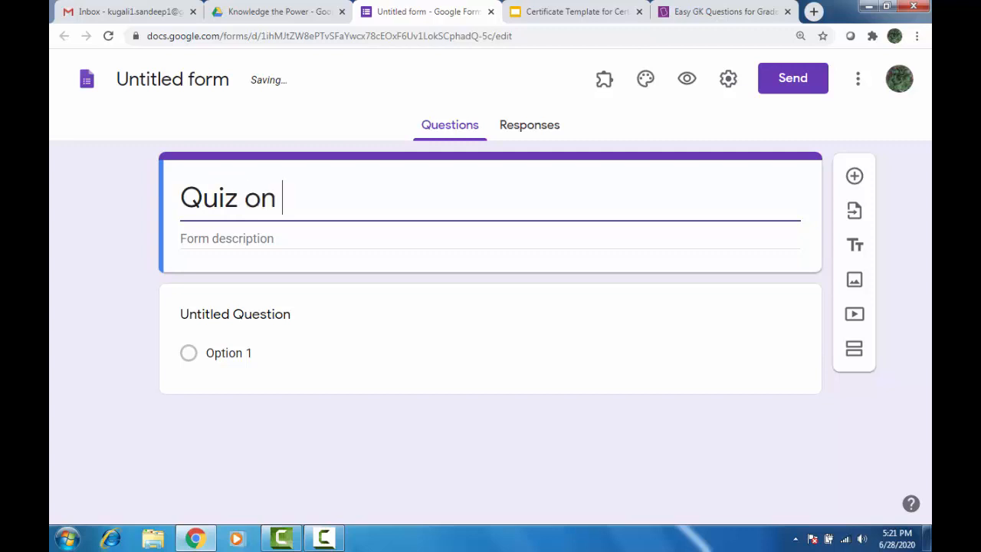
type("GK")
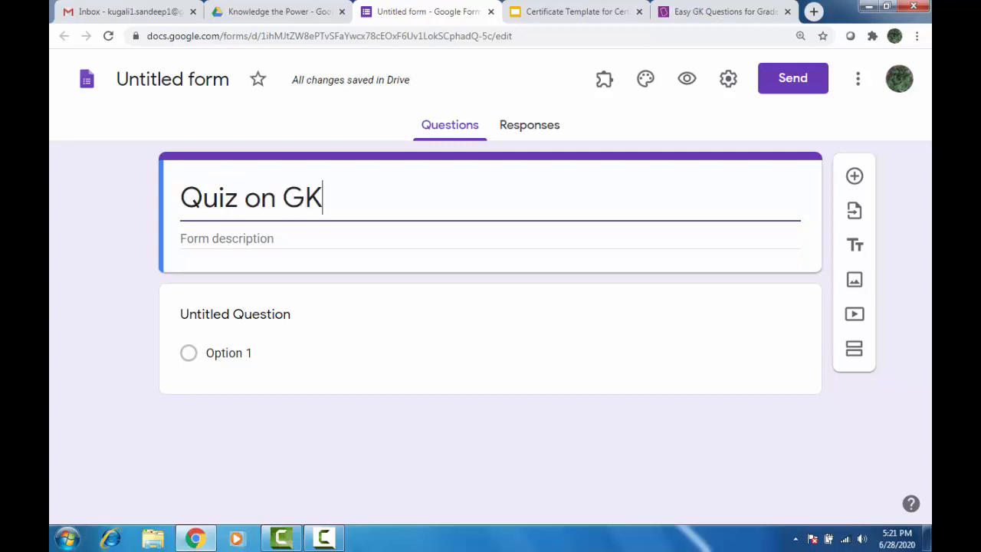
left_click(170, 78)
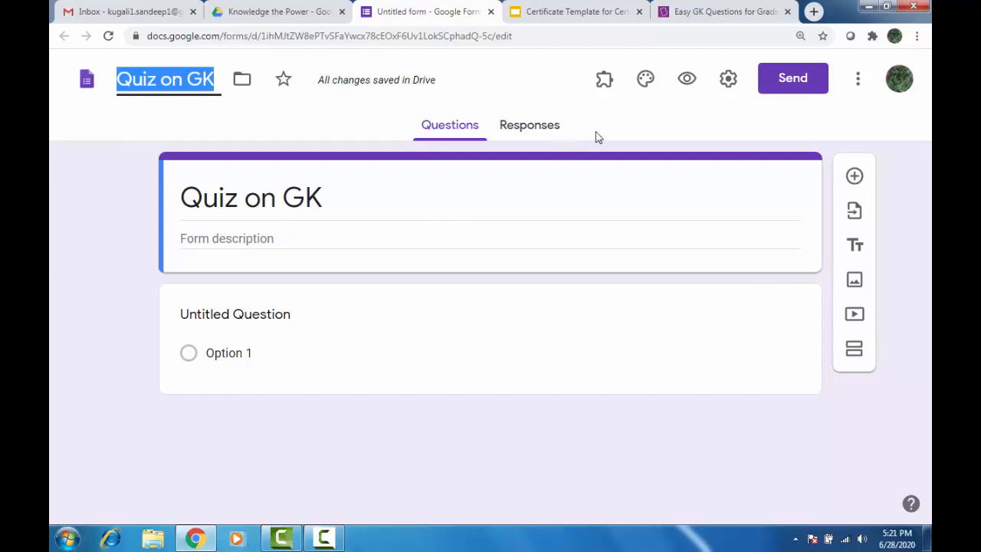
Turn on email address collection and limit each respondent to 1 response.
left_click(729, 80)
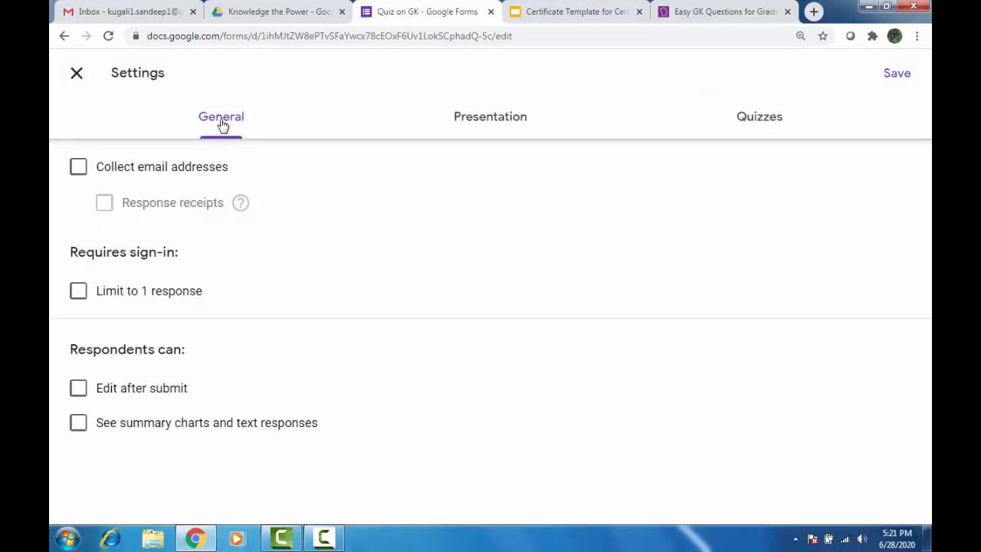
left_click(79, 169)
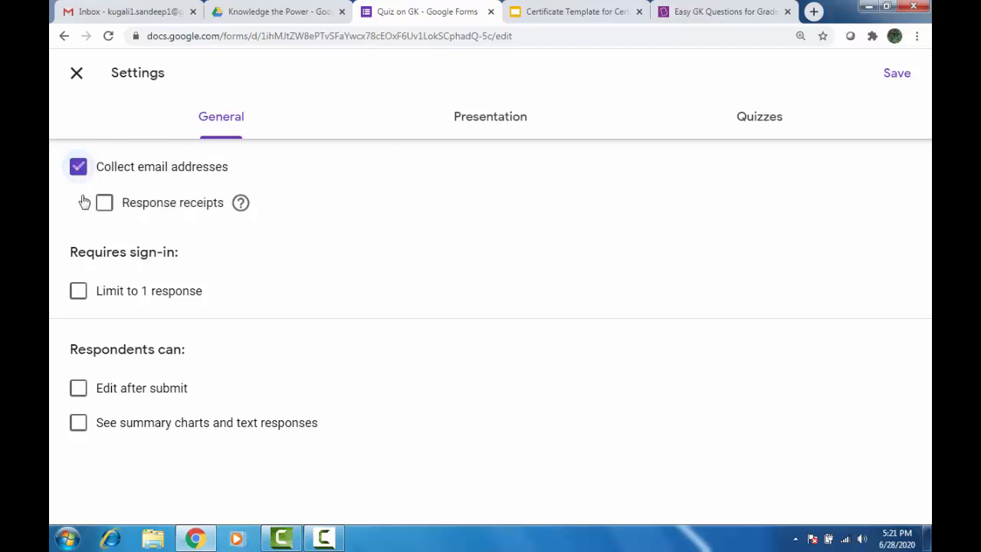
left_click(80, 292)
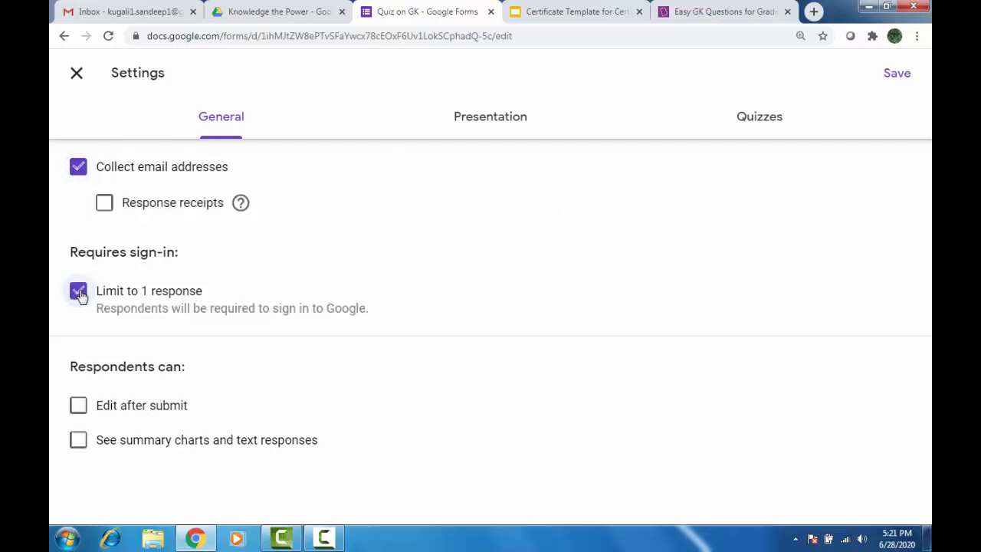
left_click(489, 119)
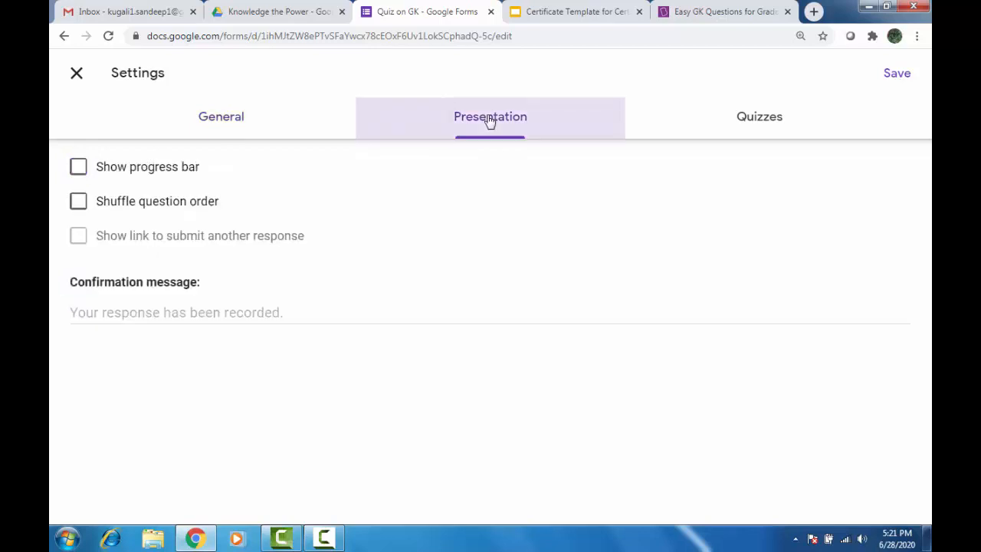
left_click(79, 168)
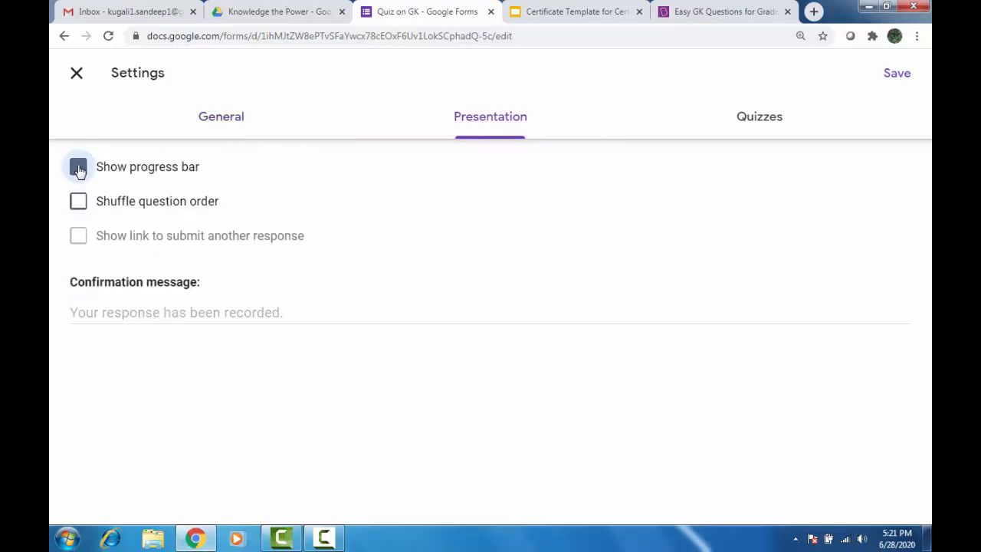
Turn on quiz mode with marks released immediately, and save the settings.
left_click(754, 121)
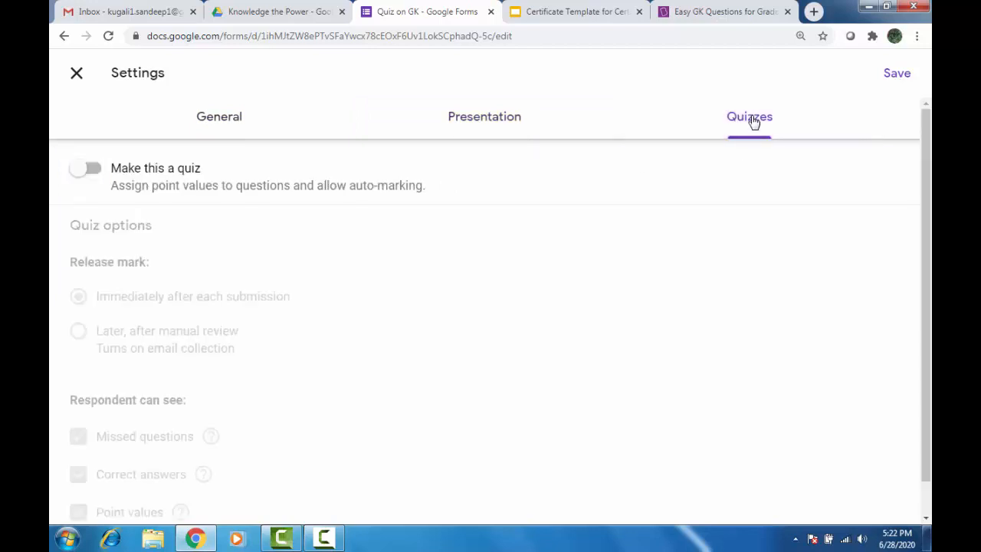
left_click(89, 170)
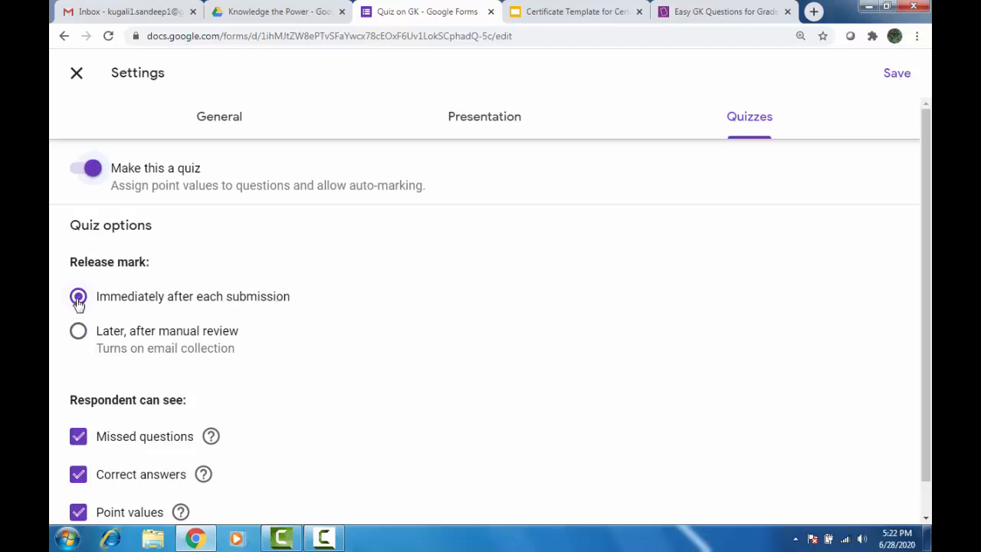
scroll(103, 407, "down", 1)
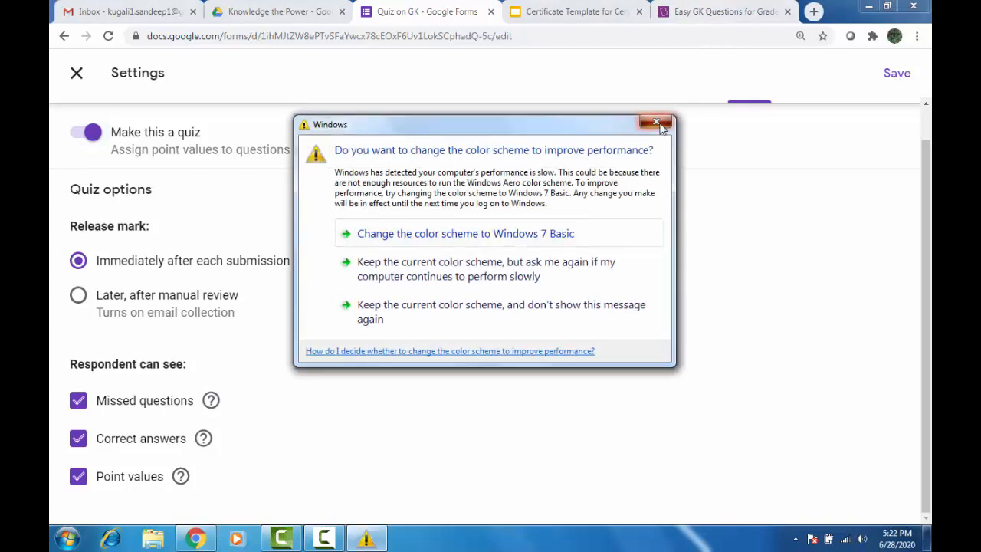
left_click(657, 124)
left_click(895, 77)
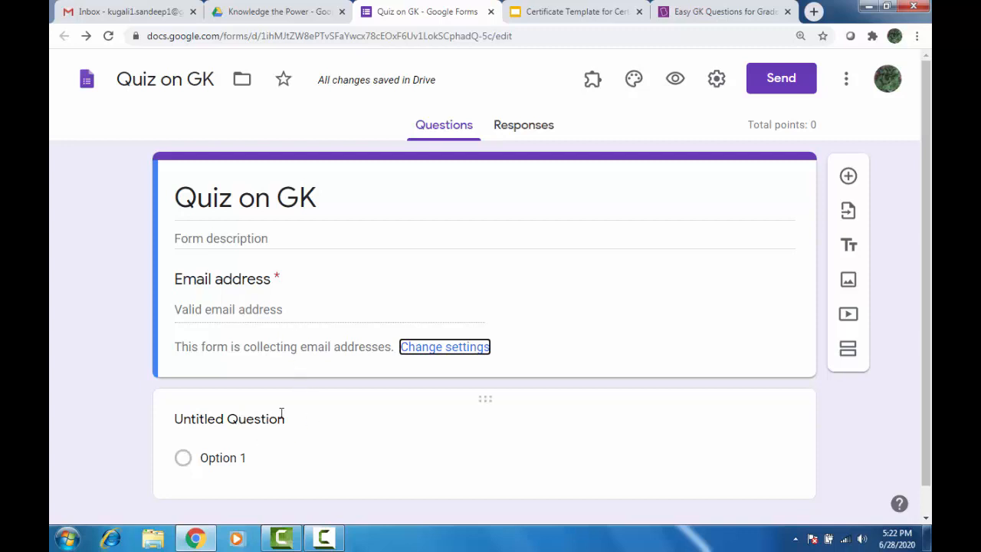
Copy Q1 from the GK questions page and paste it as the first question's title.
left_click(245, 420)
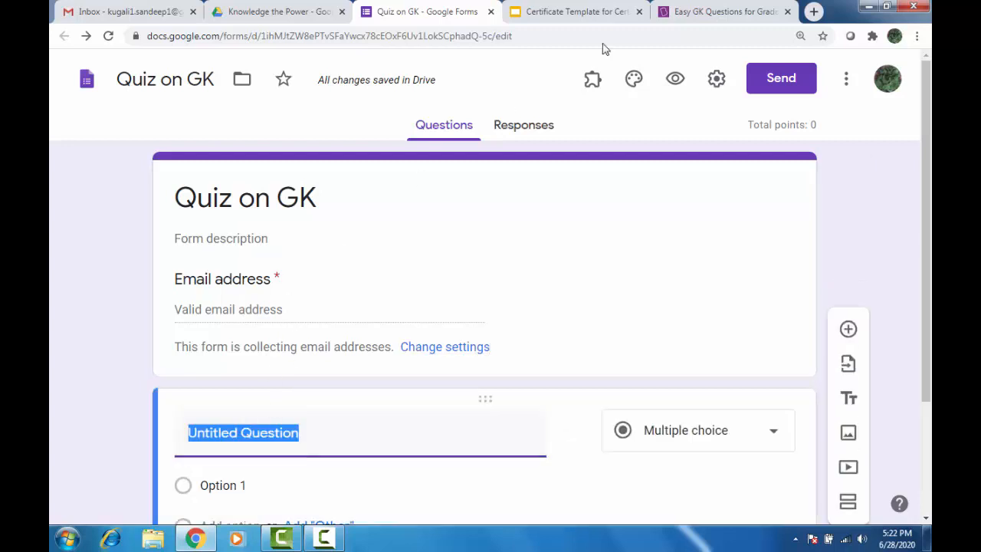
left_click(720, 11)
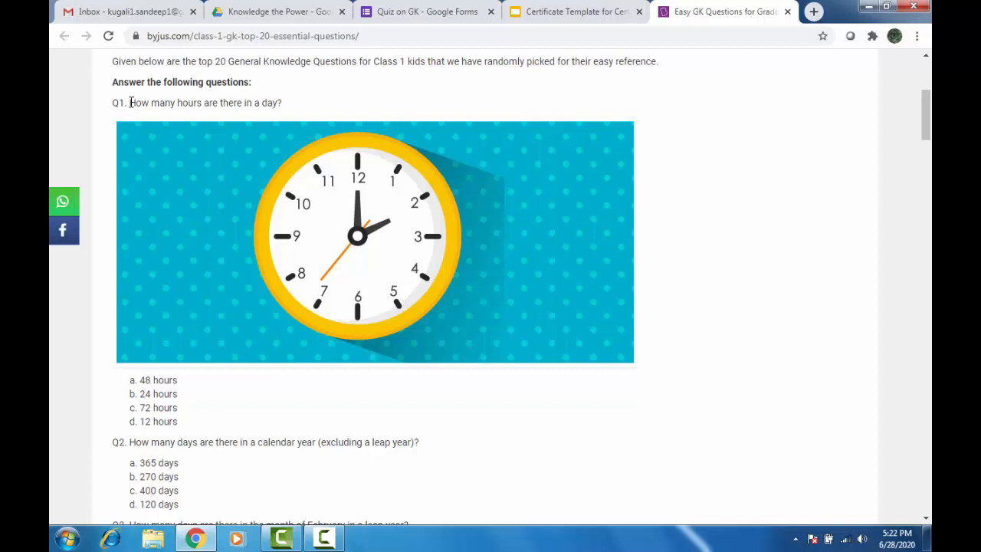
left_click_drag(130, 102, 286, 102)
key("ctrl+c")
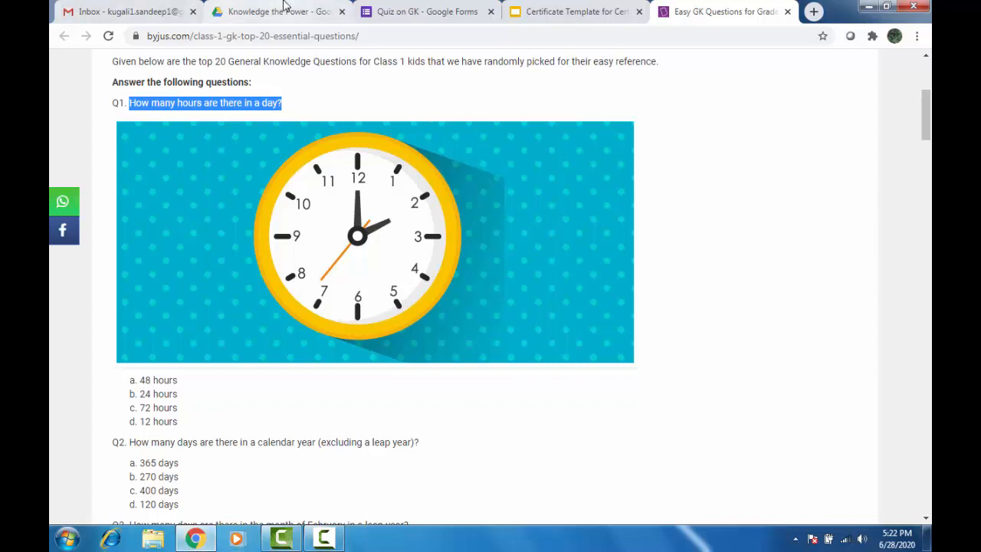
left_click(450, 11)
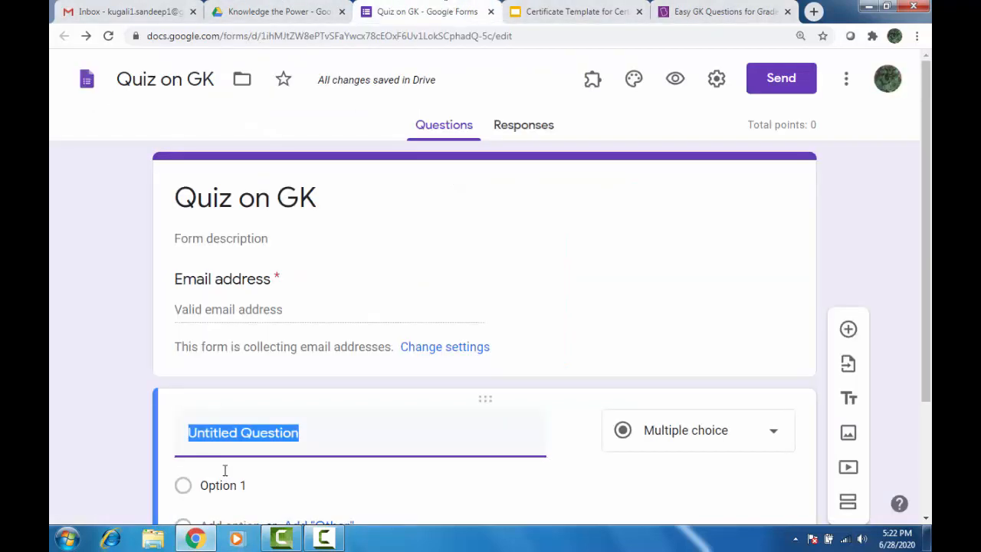
key("ctrl+v")
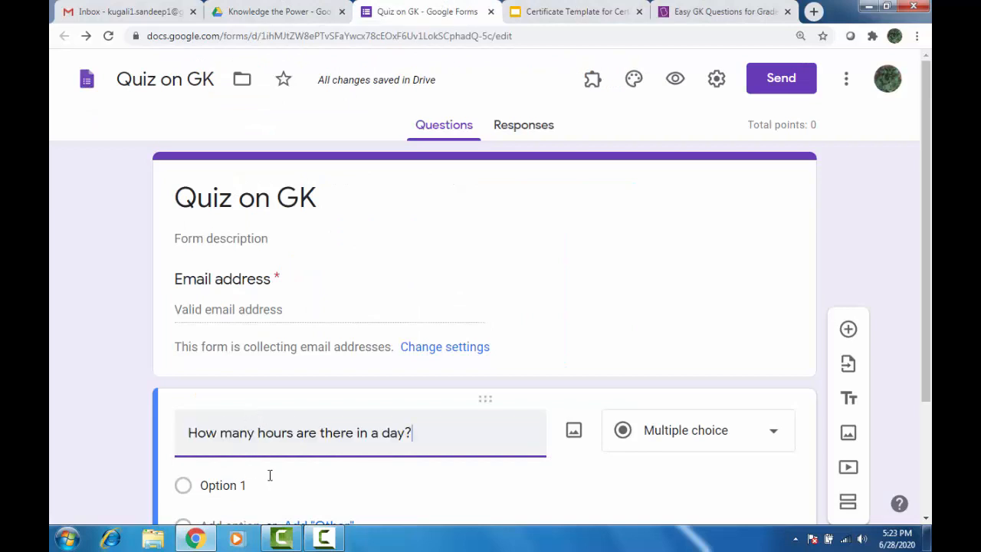
Add answer options 24, 56, 78 and 77 and make the question required.
scroll(320, 426, "down", 2)
left_click(215, 348)
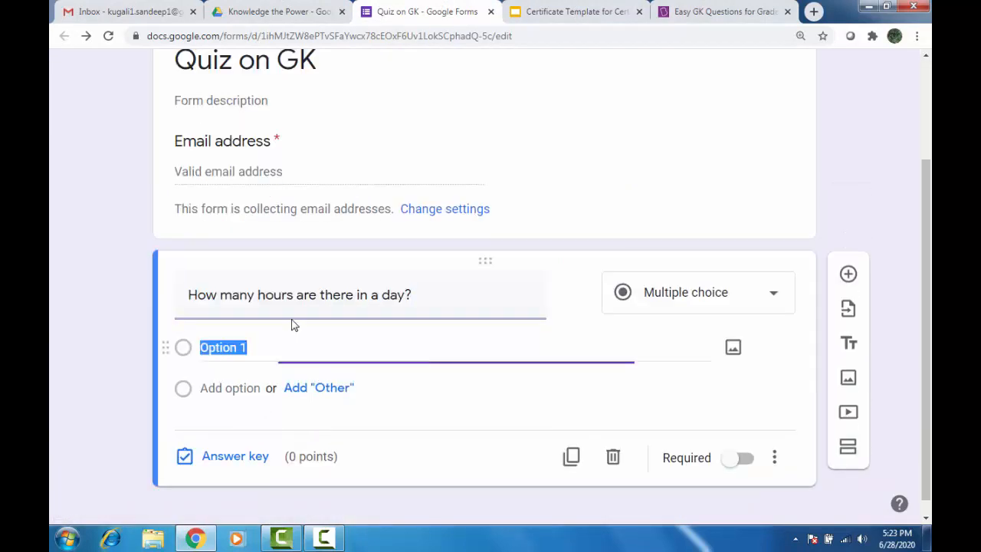
type("24")
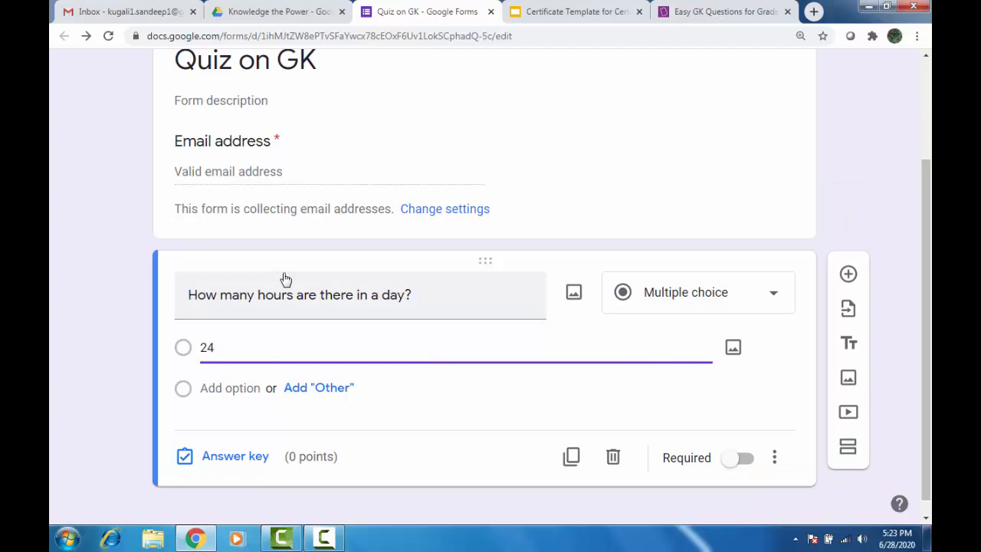
key("Return")
type("56")
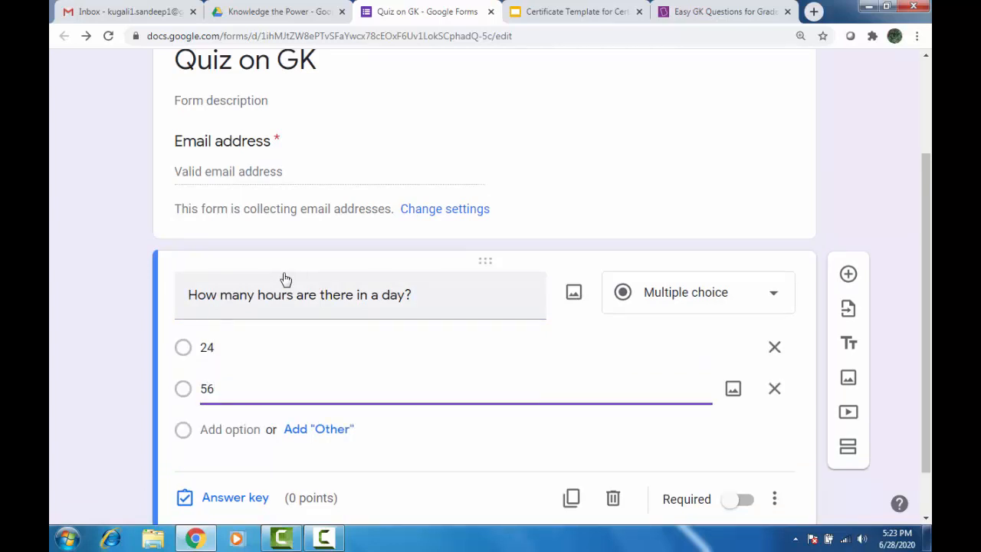
key("Return")
type("78")
key("Return")
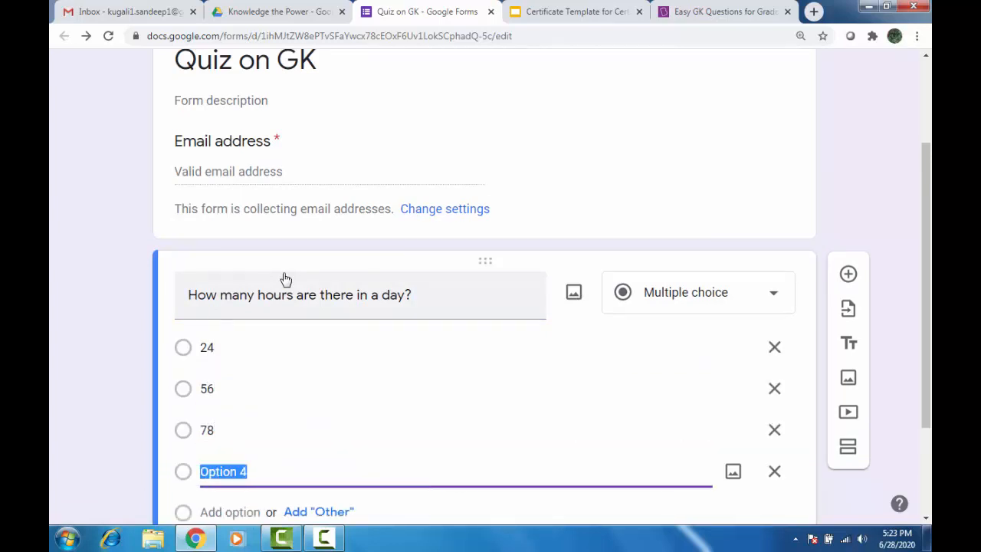
type("77")
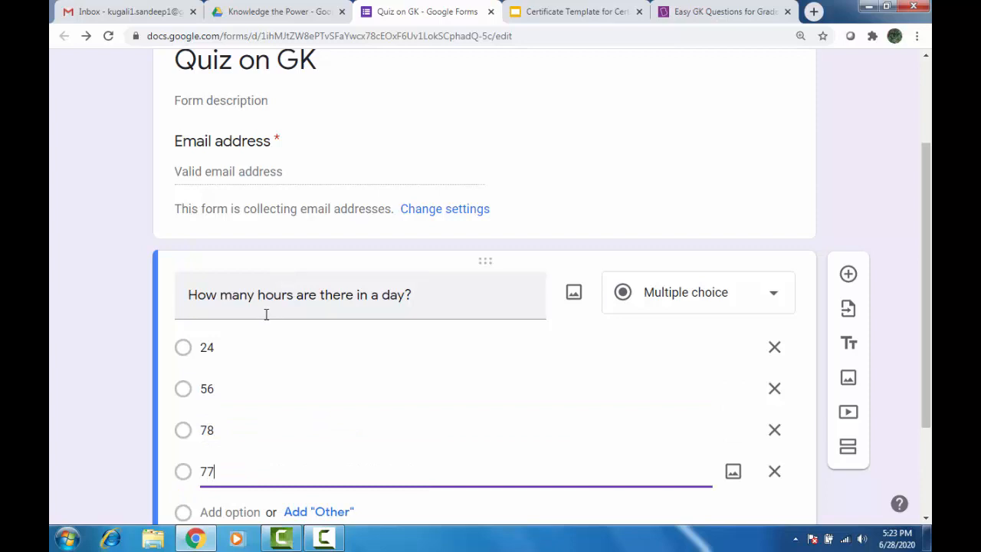
scroll(548, 255, "down", 1)
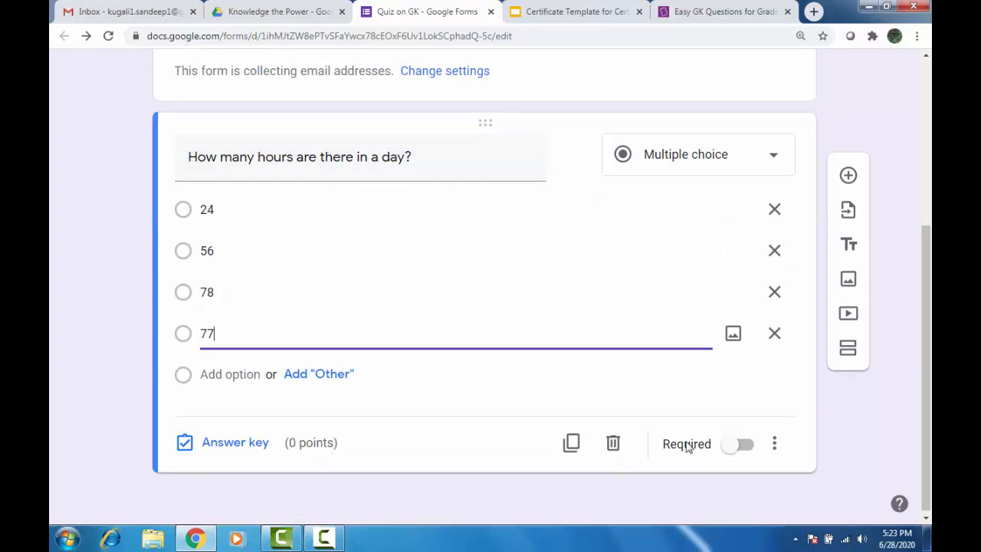
left_click(741, 448)
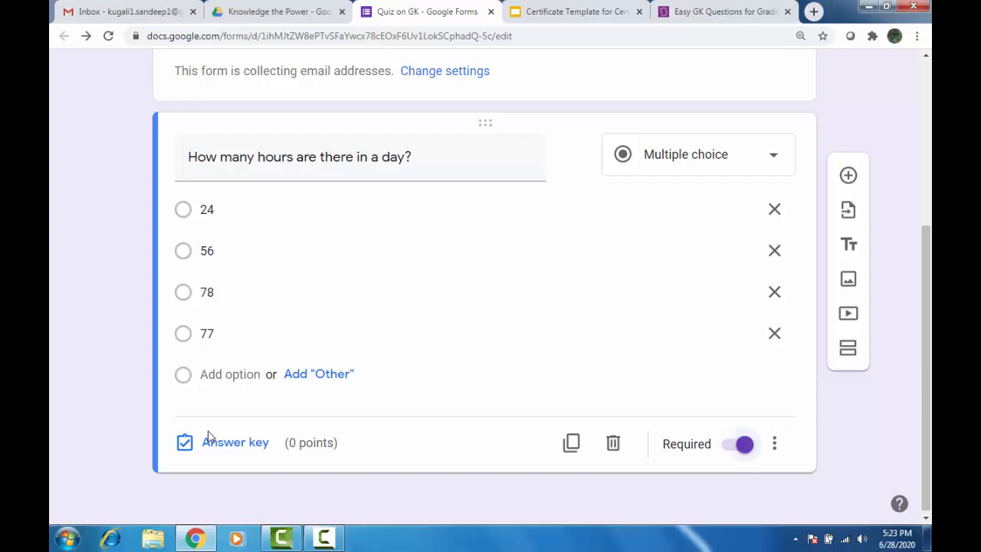
In the answer key, mark 24 as correct and give it 1 point.
left_click(228, 445)
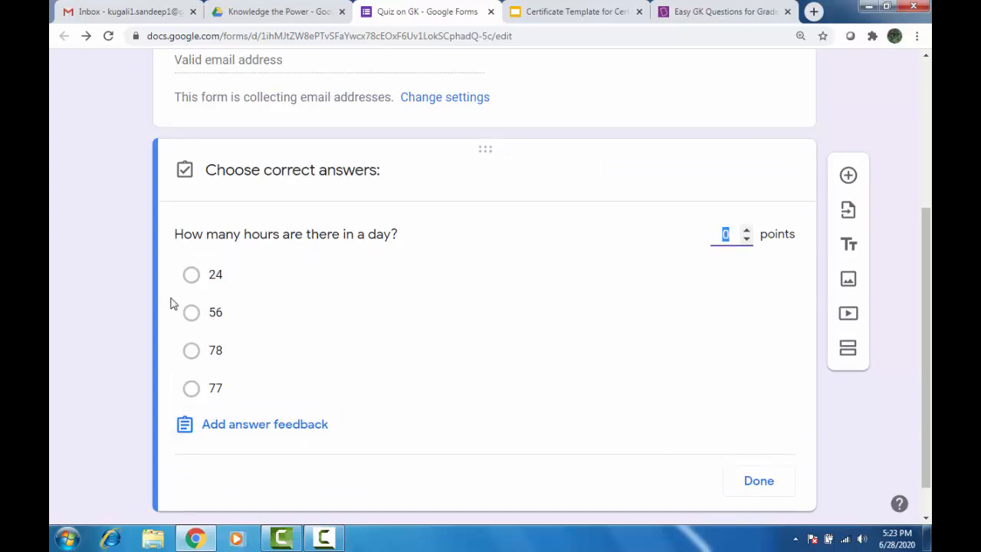
left_click(190, 276)
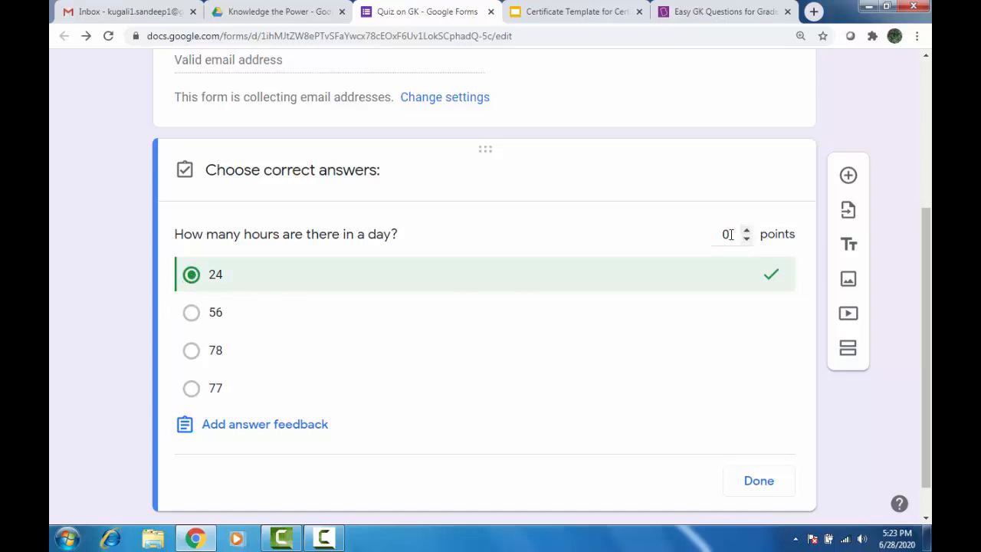
left_click(729, 234)
type("1")
left_click(756, 491)
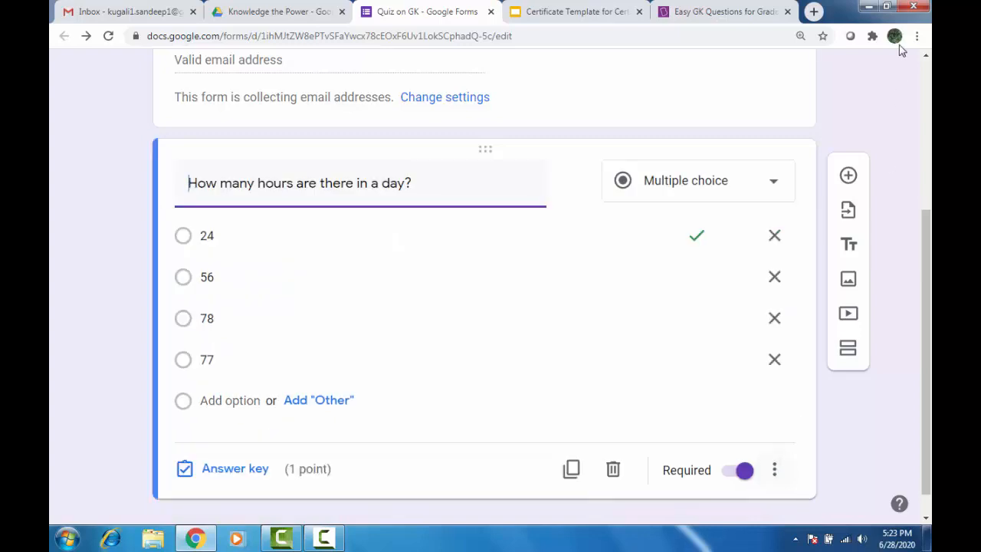
Add a new question and paste Q2's calendar-year days text, removing the leading space.
left_click(851, 178)
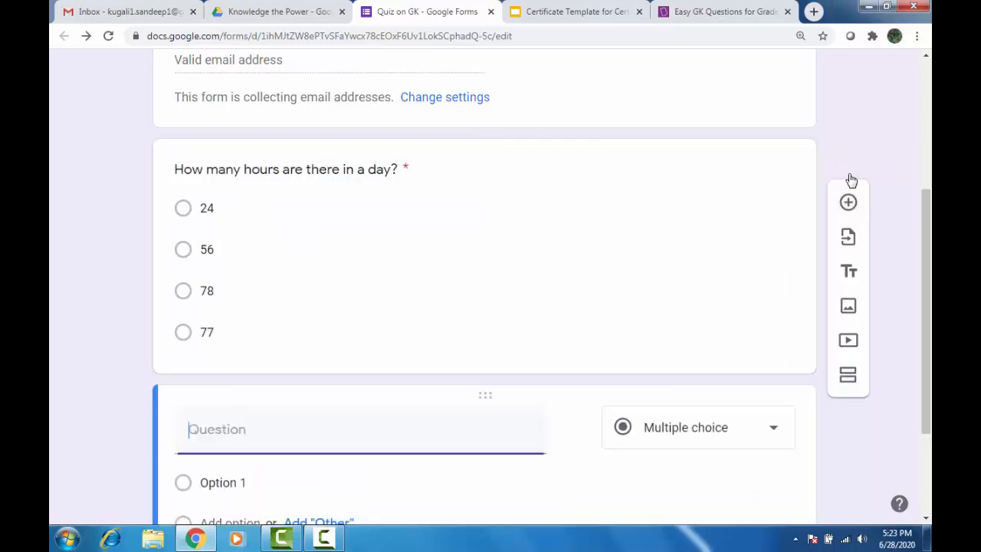
left_click(697, 12)
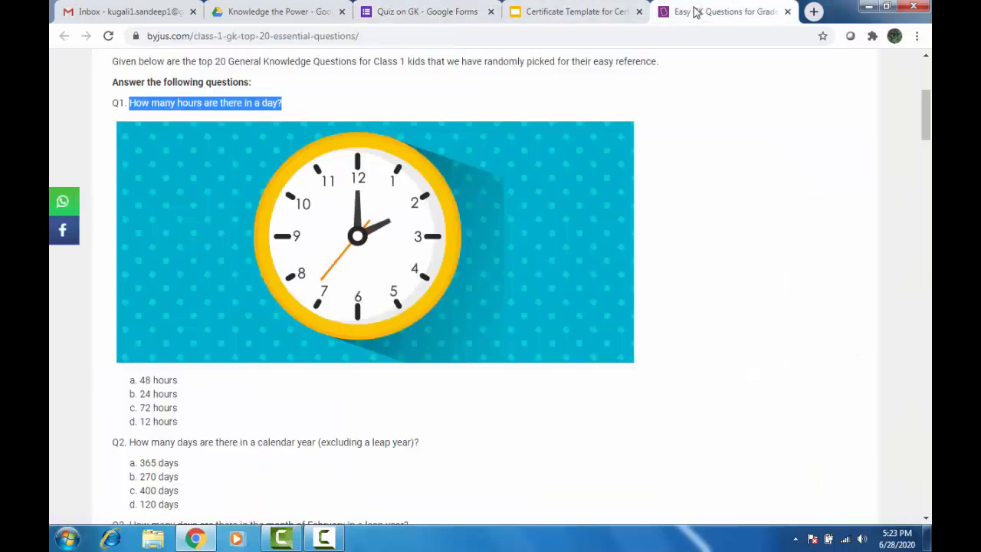
scroll(284, 368, "down", 2)
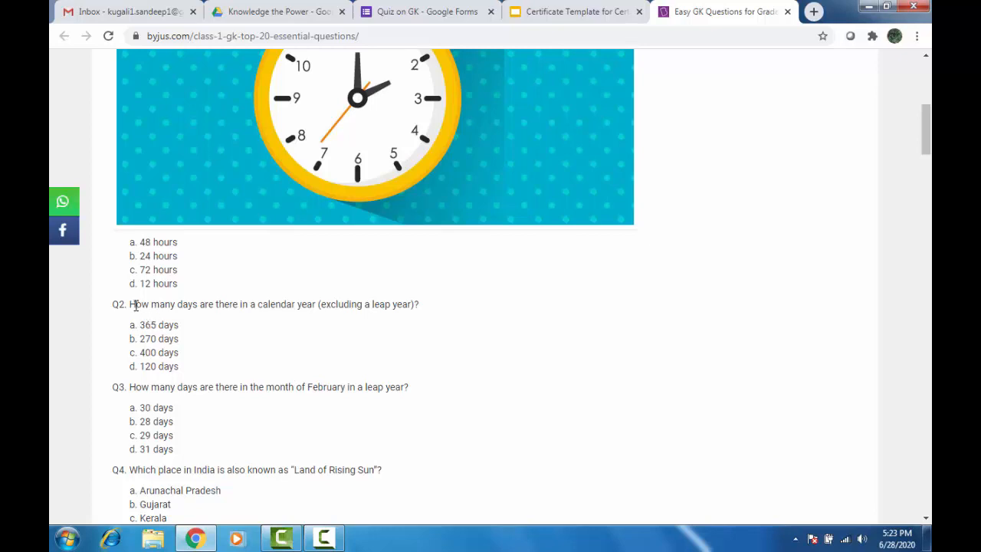
left_click_drag(131, 305, 433, 301)
key("ctrl+c")
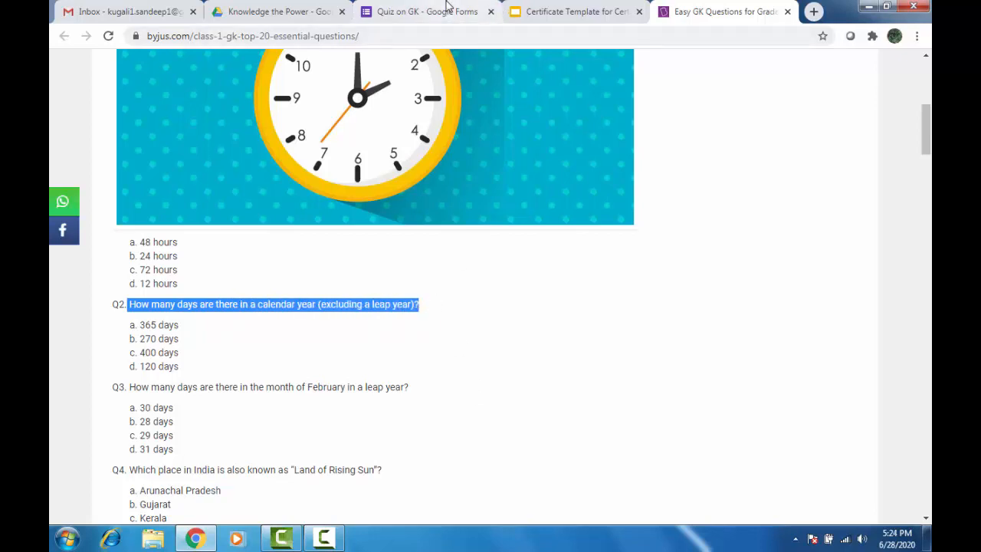
left_click(418, 11)
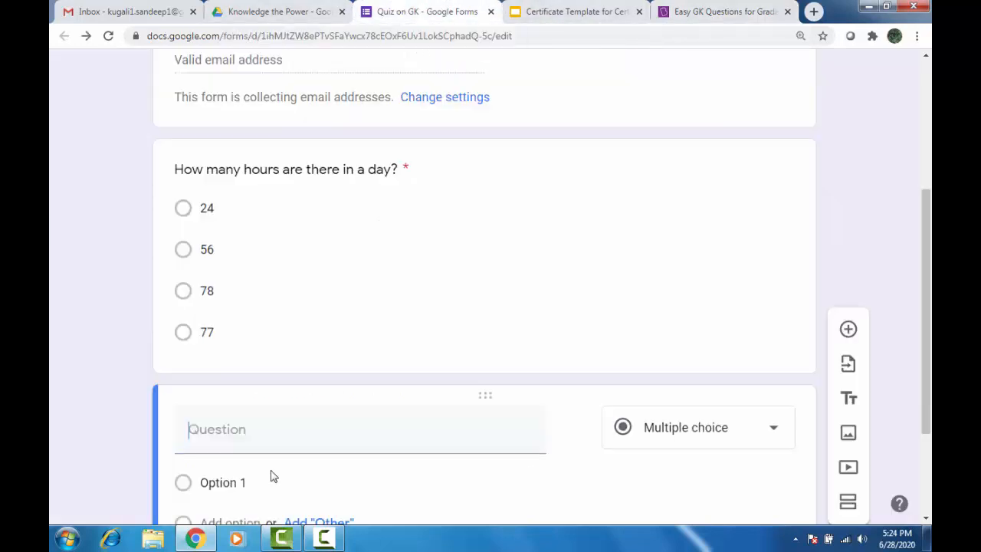
key("ctrl+v")
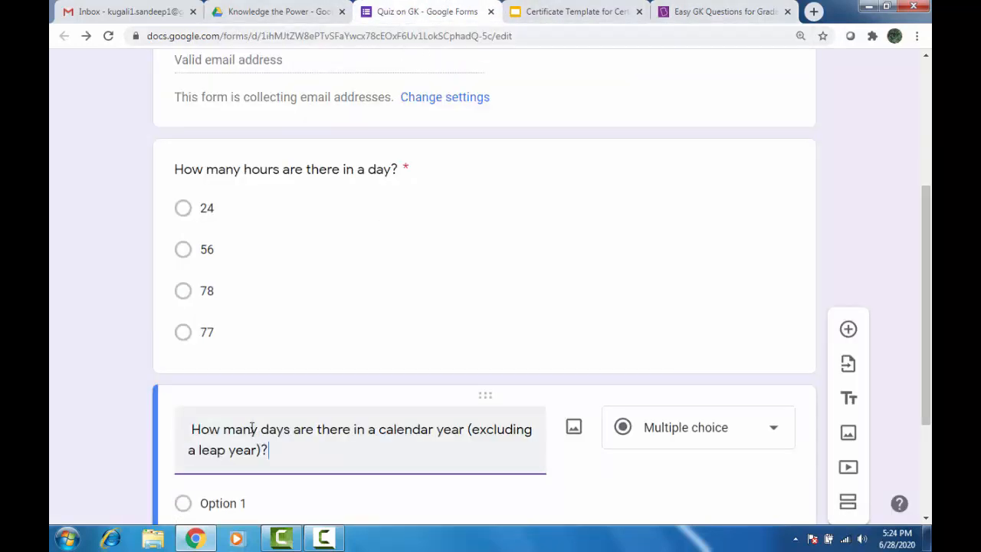
scroll(238, 422, "down", 2)
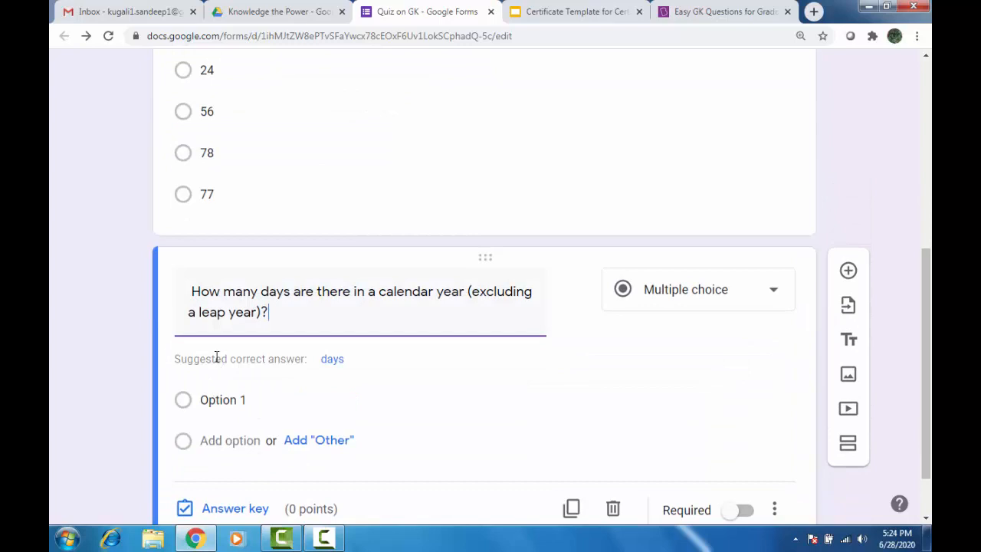
left_click(191, 293)
key("BackSpace")
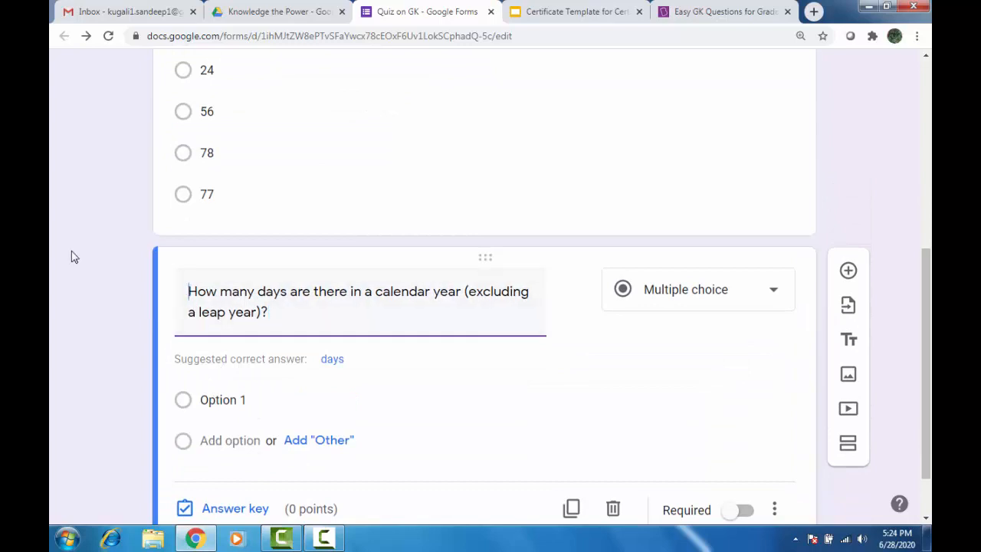
Enter options 365, 465, 265 and 165 and make the question required.
left_click(222, 397)
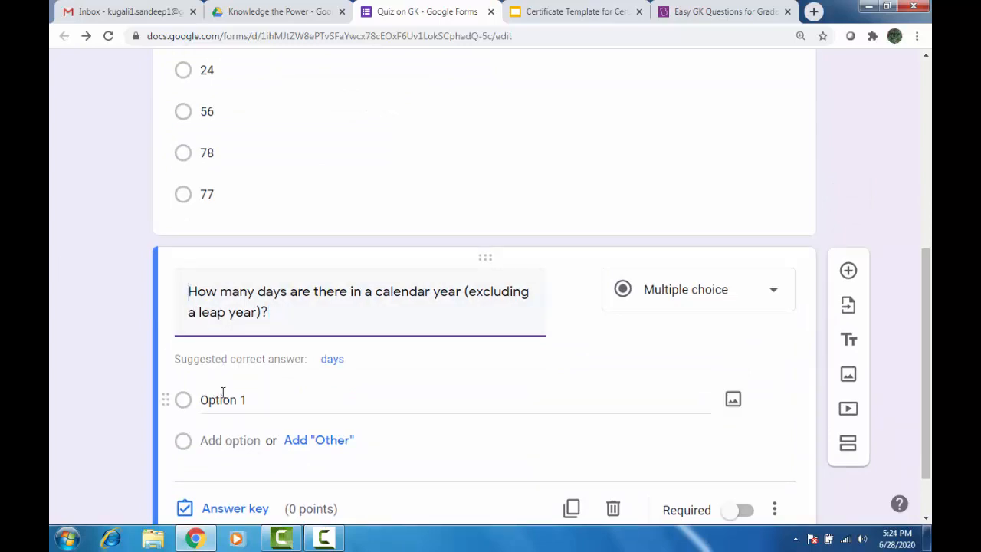
type("365")
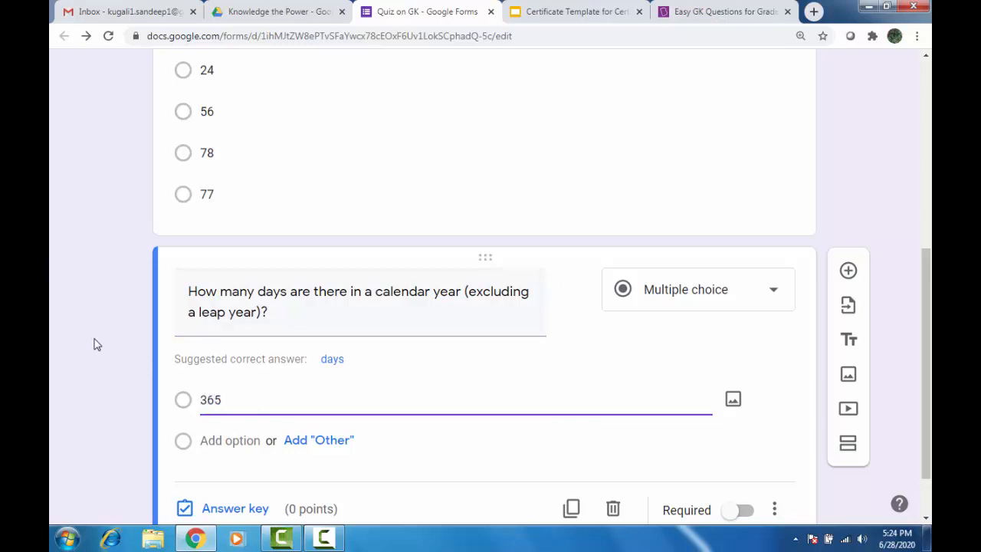
key("Return")
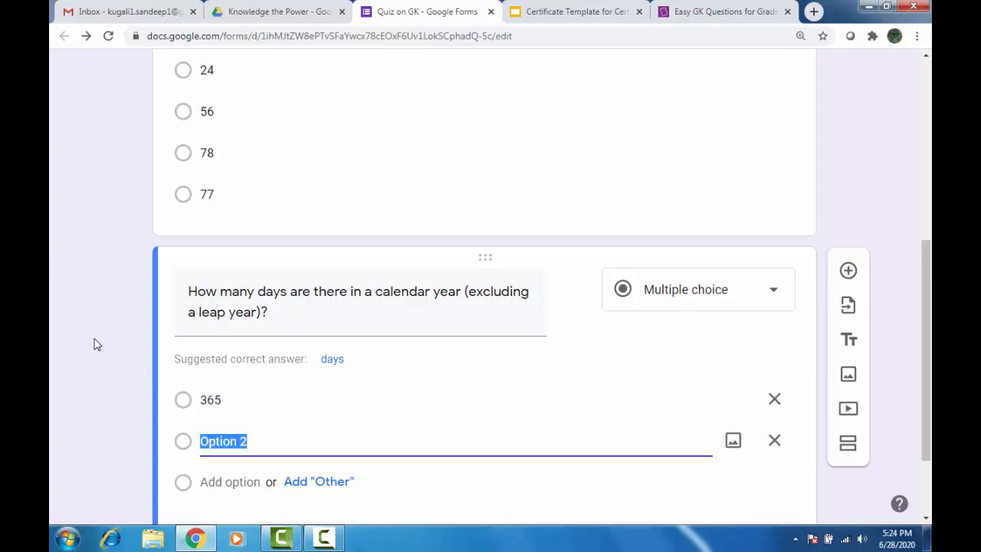
type("465")
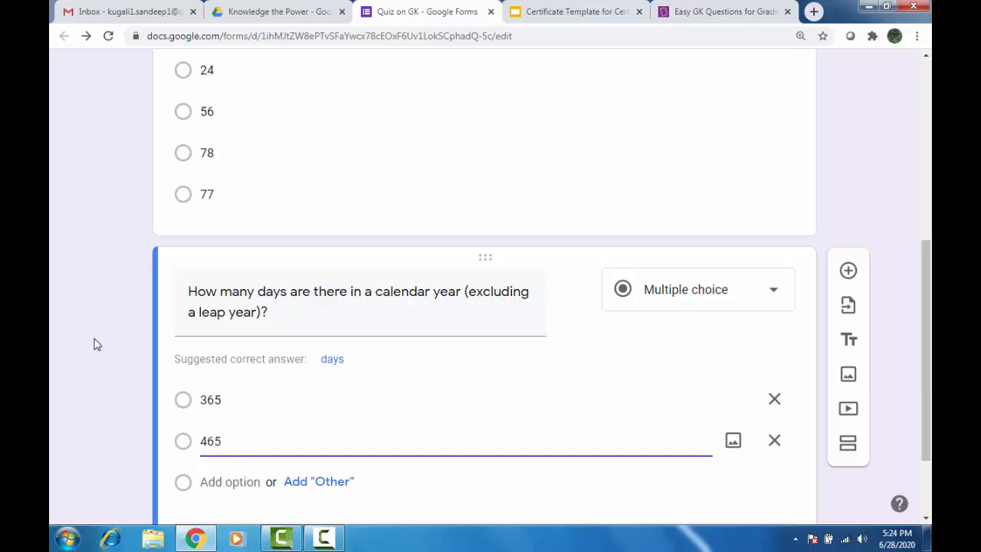
key("Return")
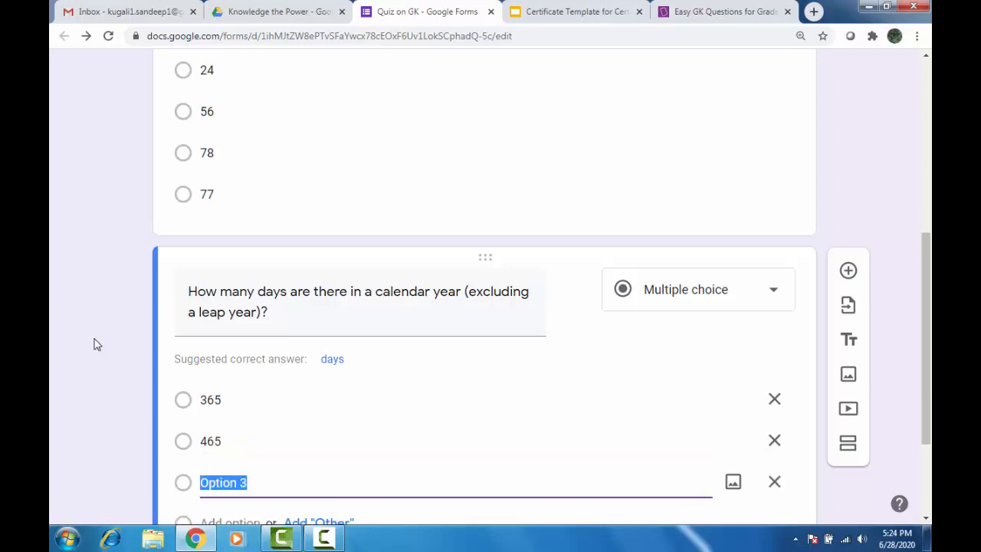
type("265")
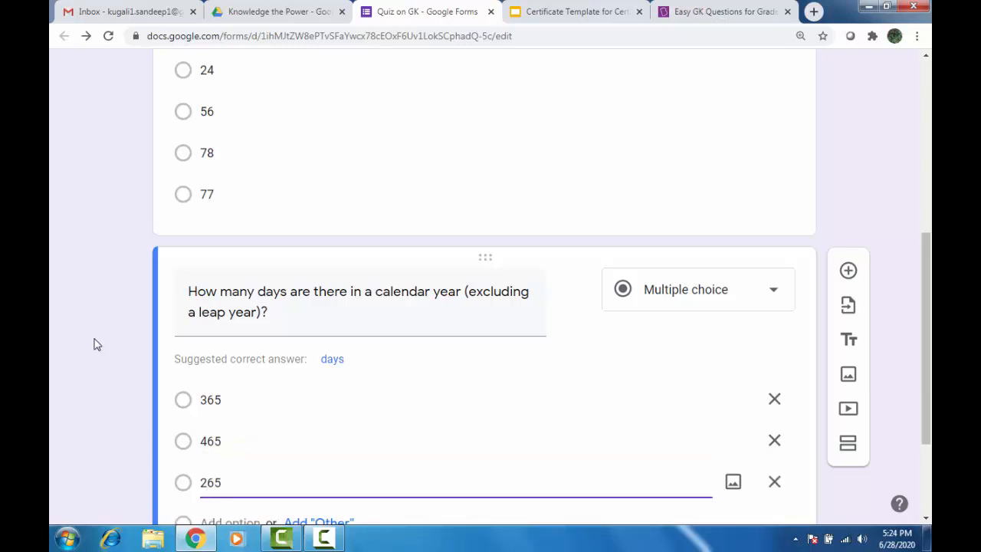
key("Return")
type("165")
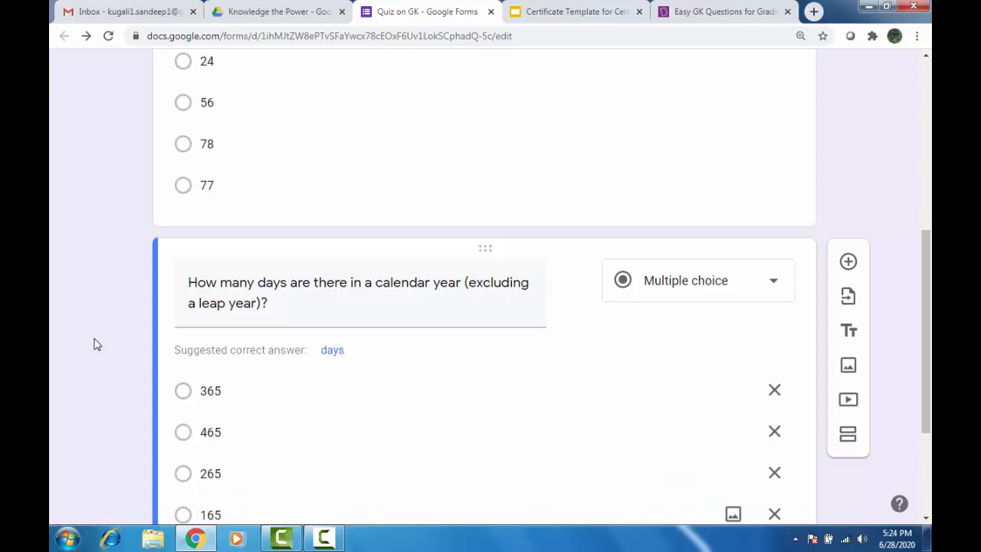
scroll(383, 184, "down", 3)
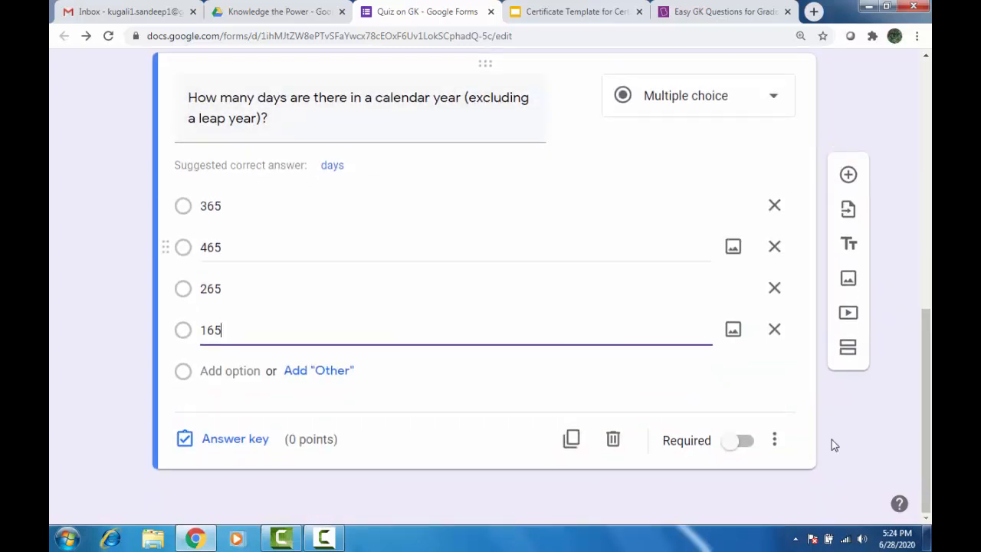
left_click(737, 441)
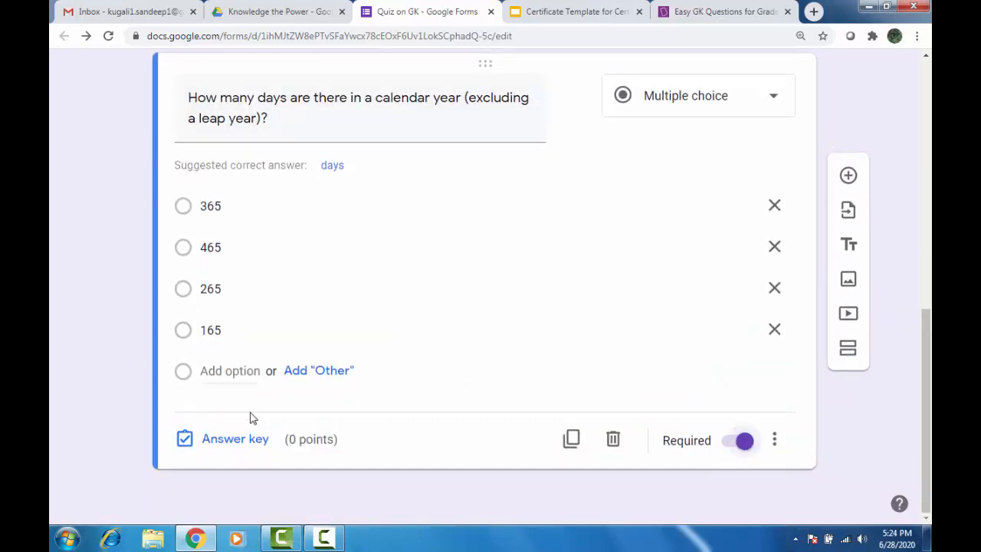
Key 365 as the correct answer worth 1 point, then add another blank question.
left_click(217, 441)
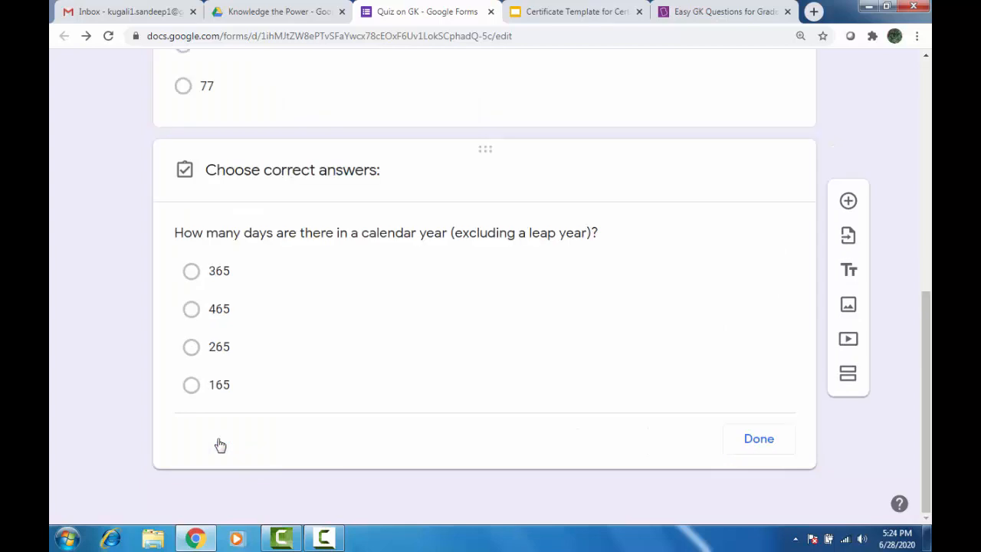
left_click(192, 277)
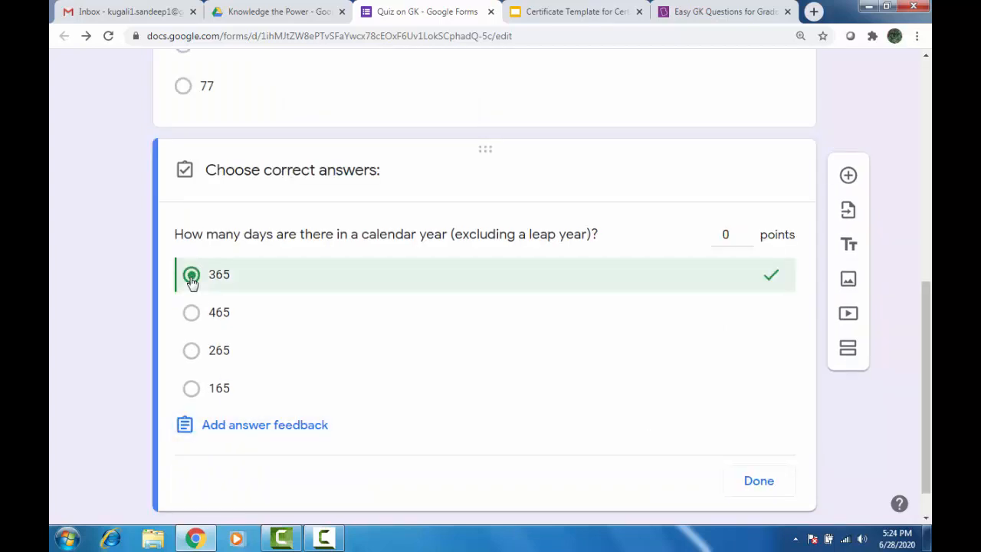
left_click(732, 234)
type("1")
left_click(760, 480)
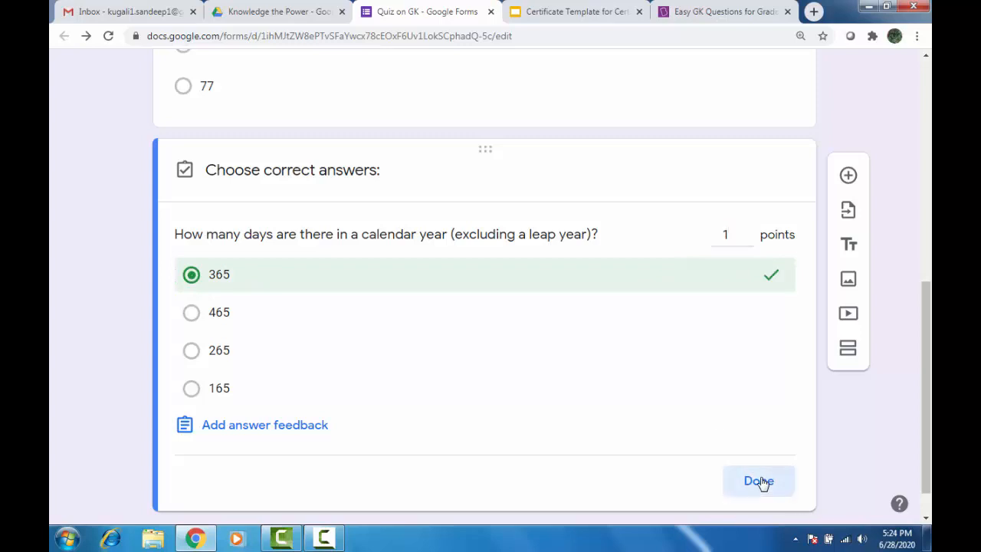
left_click(848, 176)
left_click(738, 13)
Scroll to Q6 and select its text about zeros in a two-thousand rupee note.
scroll(494, 222, "down", 2)
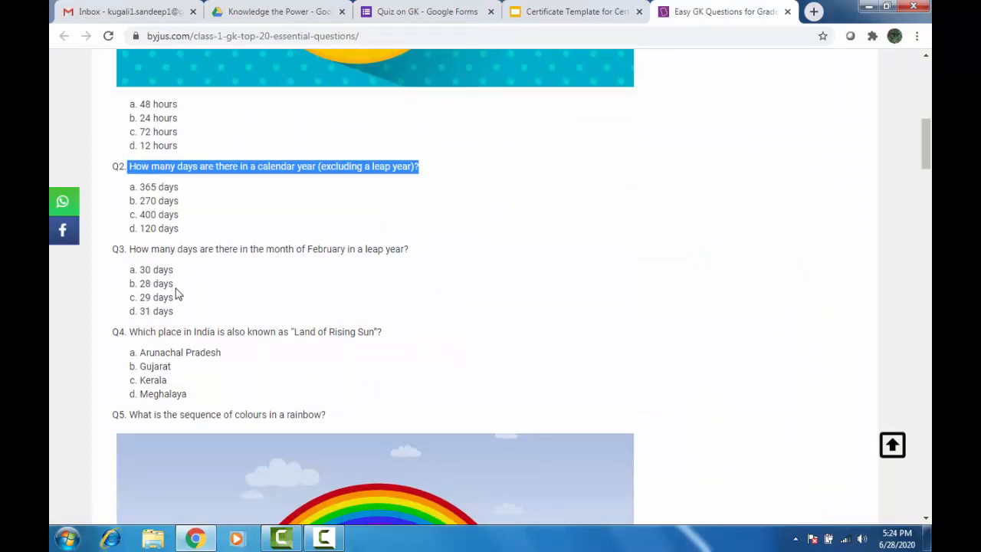
scroll(176, 292, "down", 2)
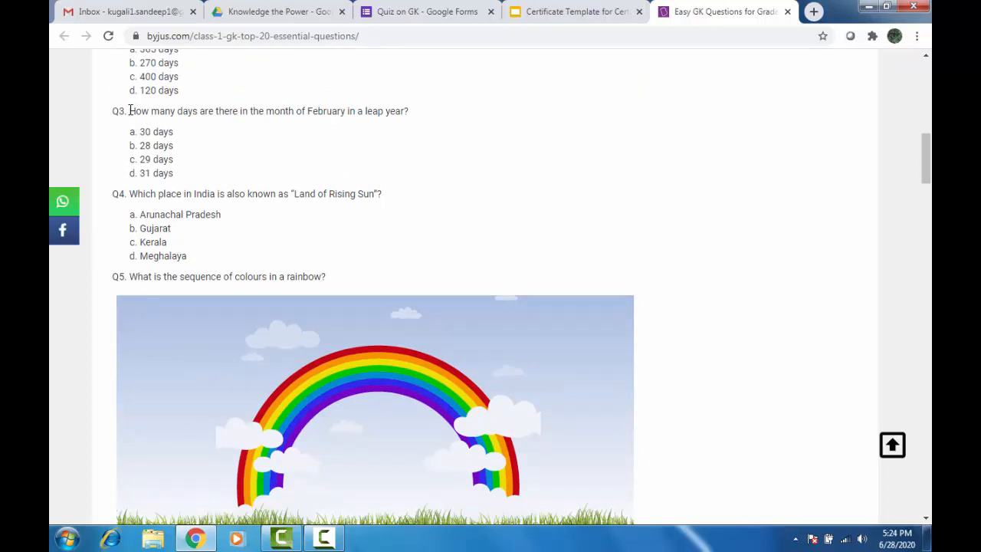
scroll(168, 228, "down", 5)
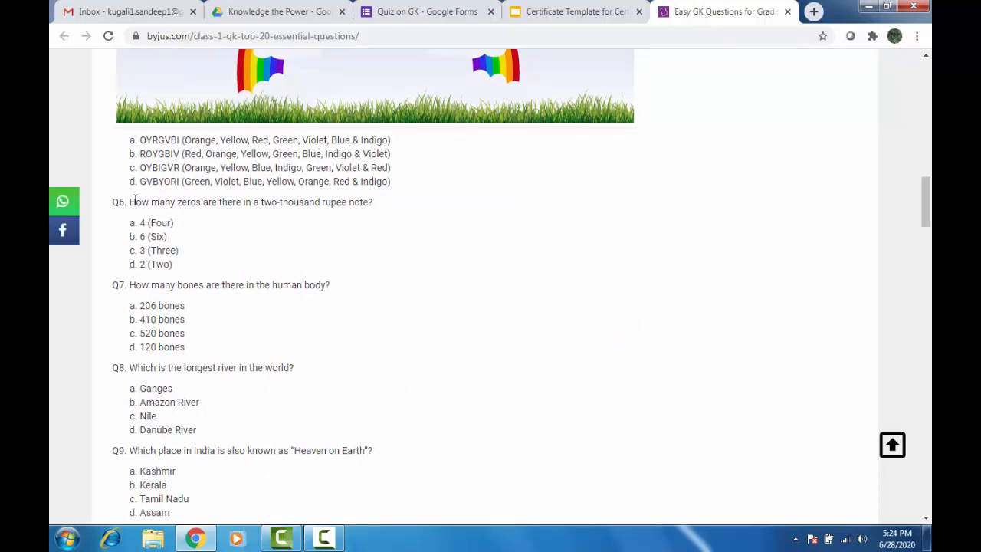
left_click_drag(128, 203, 387, 213)
key("ctrl+c")
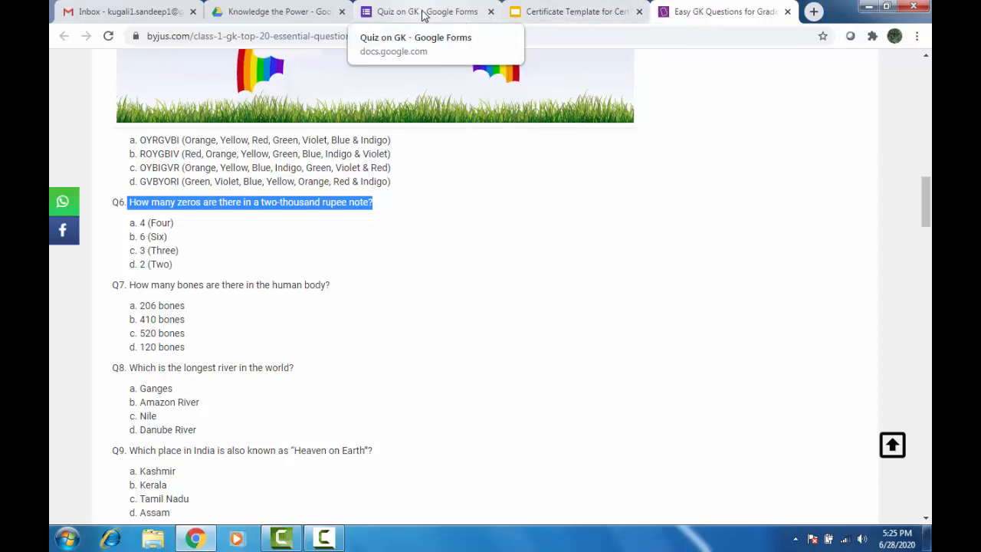
Paste the rupee-note question into the new question, trimming the leading space.
left_click(422, 12)
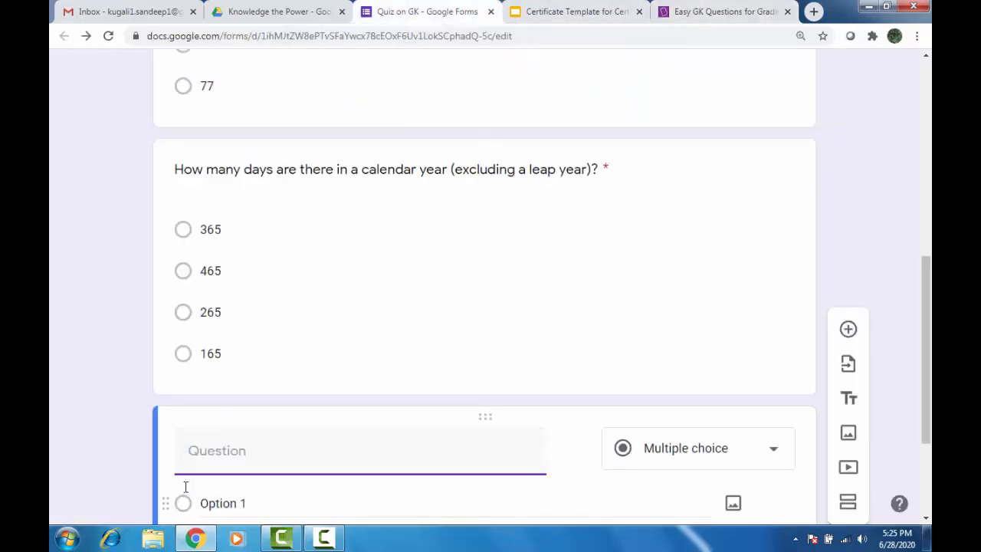
key("ctrl+v")
scroll(194, 445, "down", 2)
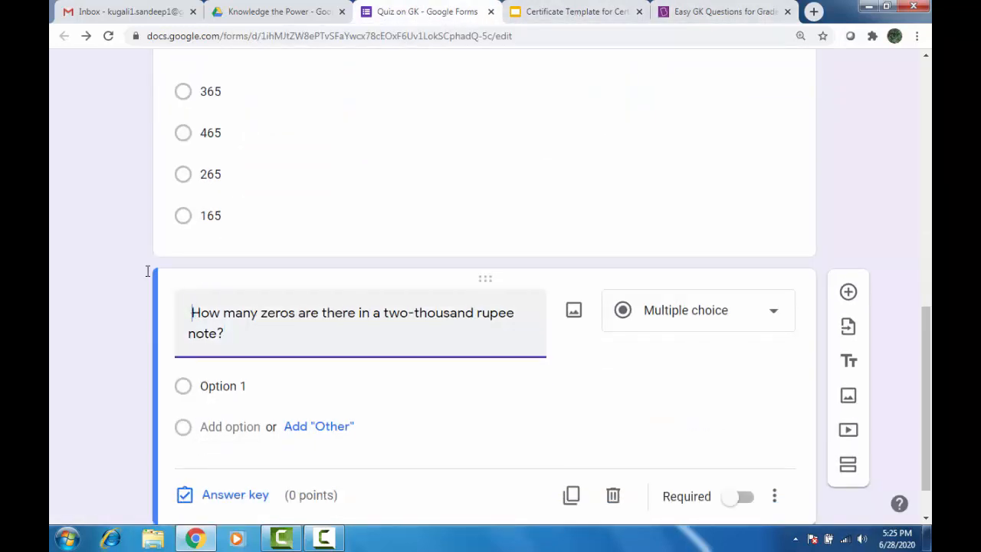
key("BackSpace")
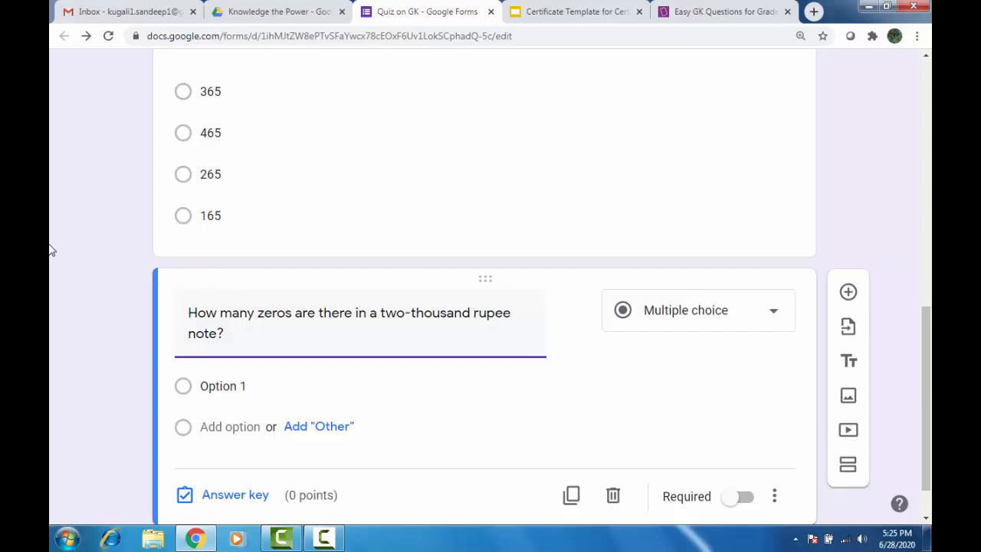
Enter options 3, 4, 5 and 6 and make the question required.
left_click(221, 387)
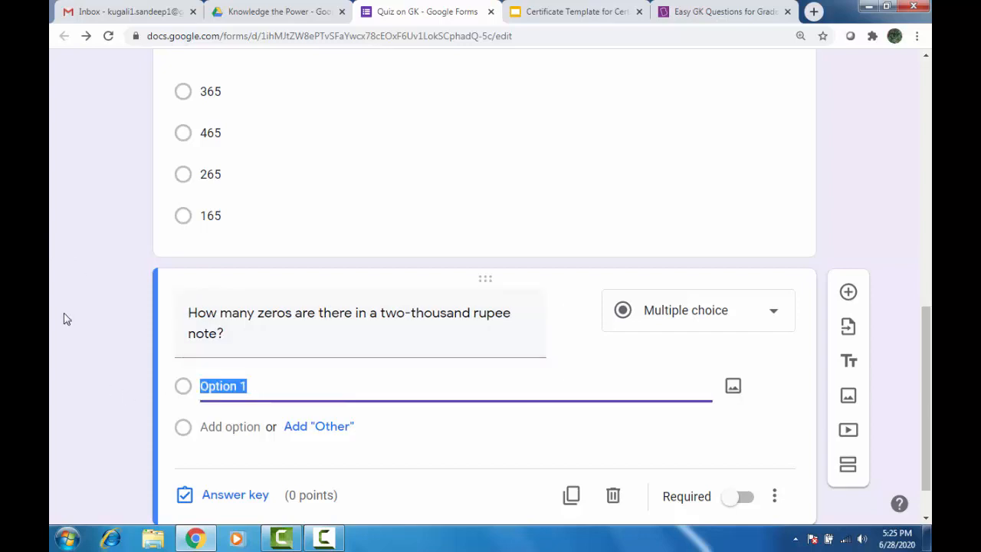
type("3")
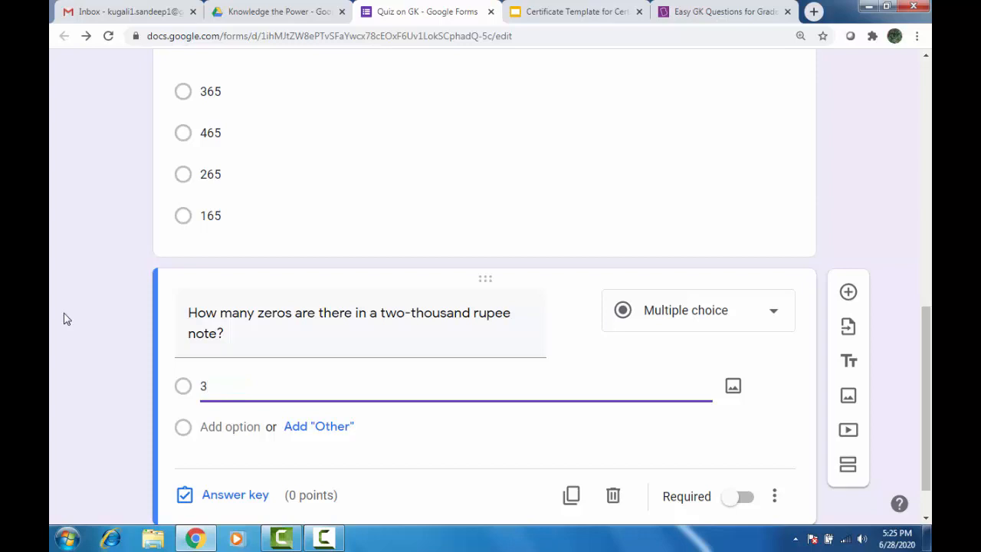
key("Return")
type("4")
key("Return")
type("5")
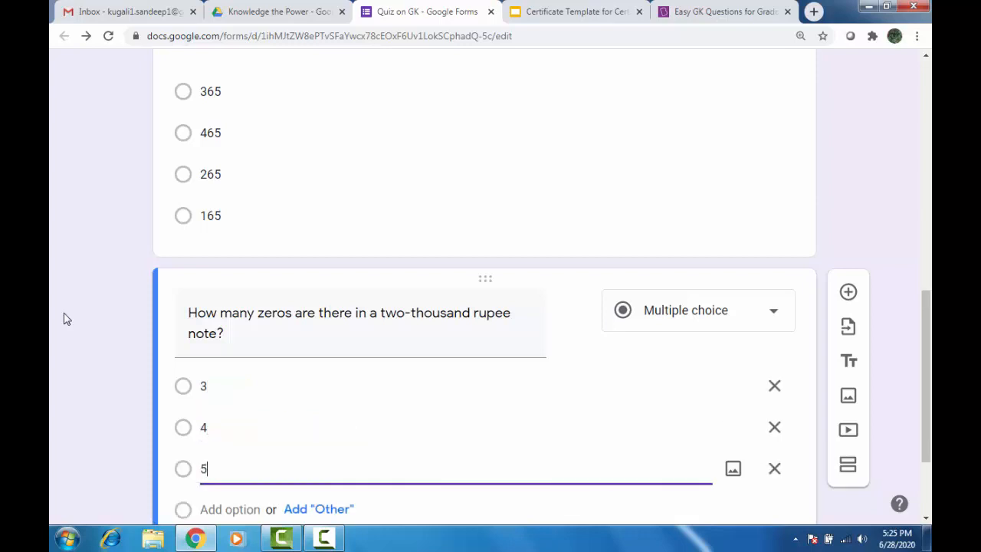
key("Return")
type("6")
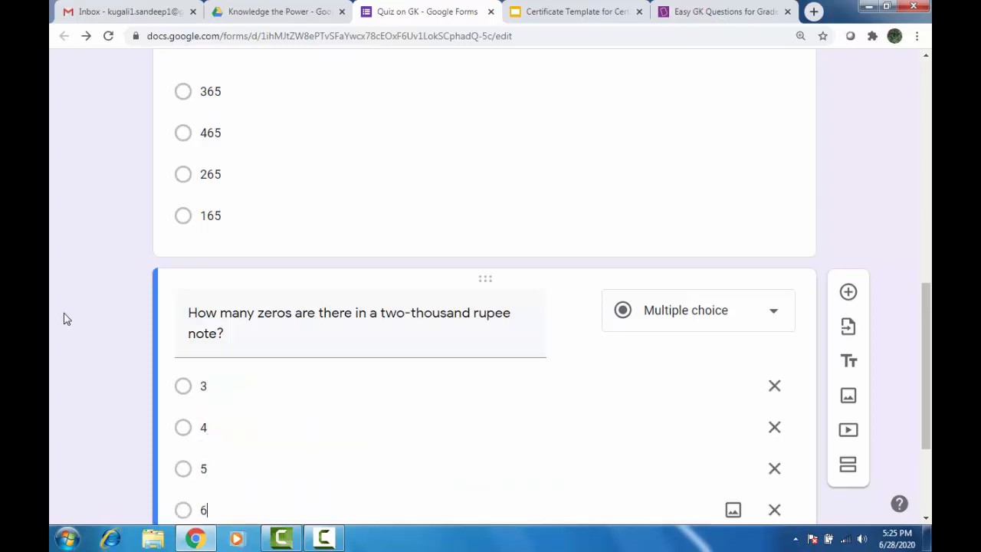
scroll(548, 355, "down", 2)
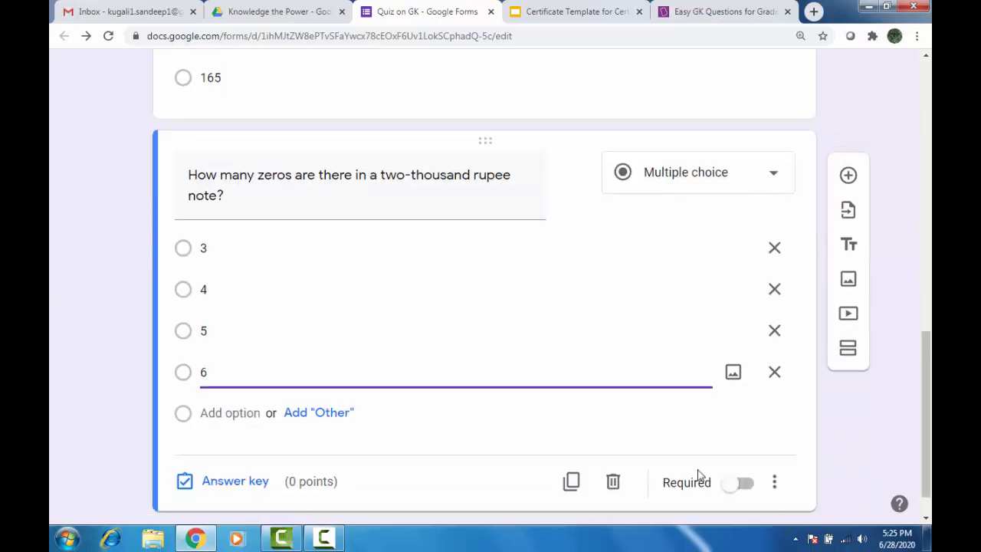
left_click(742, 488)
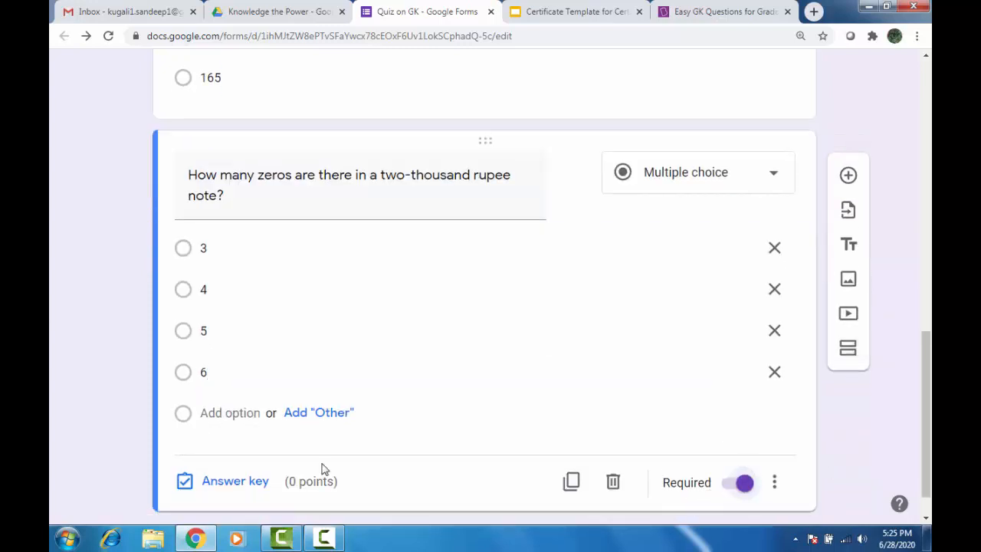
Key 3 as the correct answer worth 1 point and add a new blank question.
left_click(230, 481)
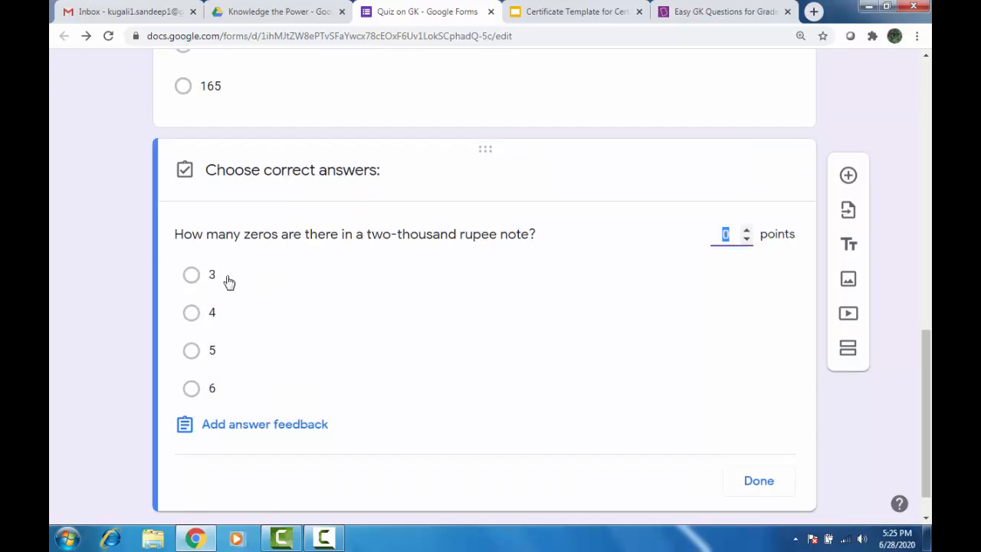
left_click(192, 276)
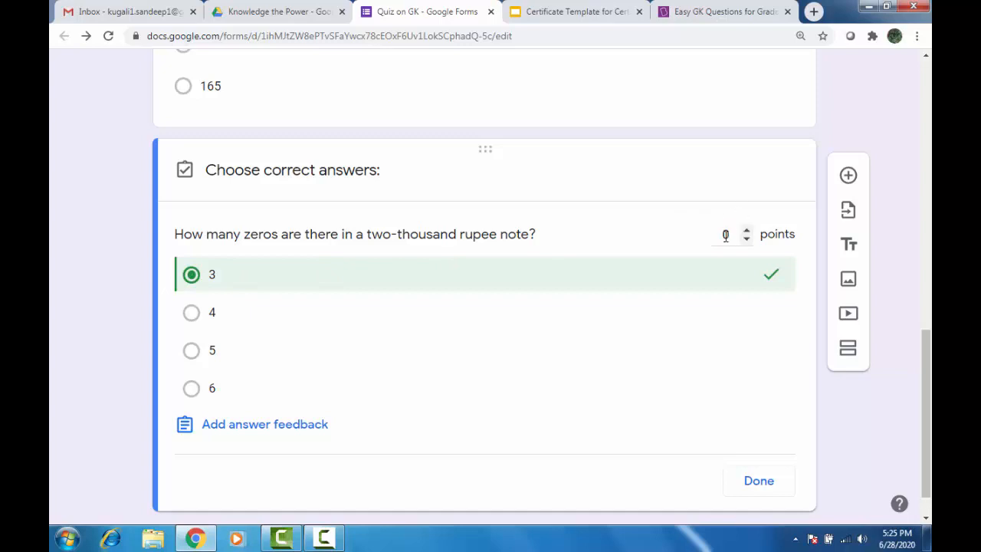
left_click(731, 236)
type("1")
left_click(759, 486)
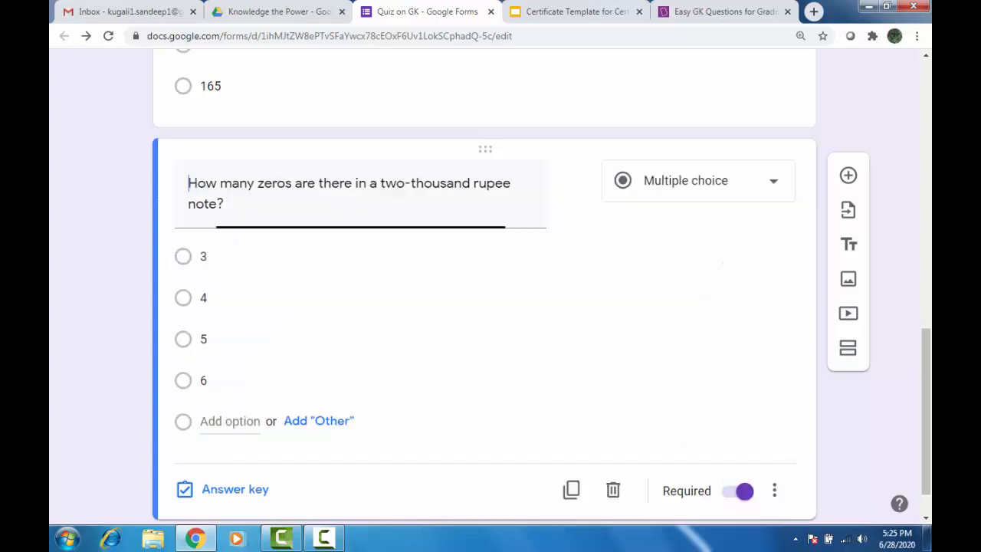
left_click(848, 176)
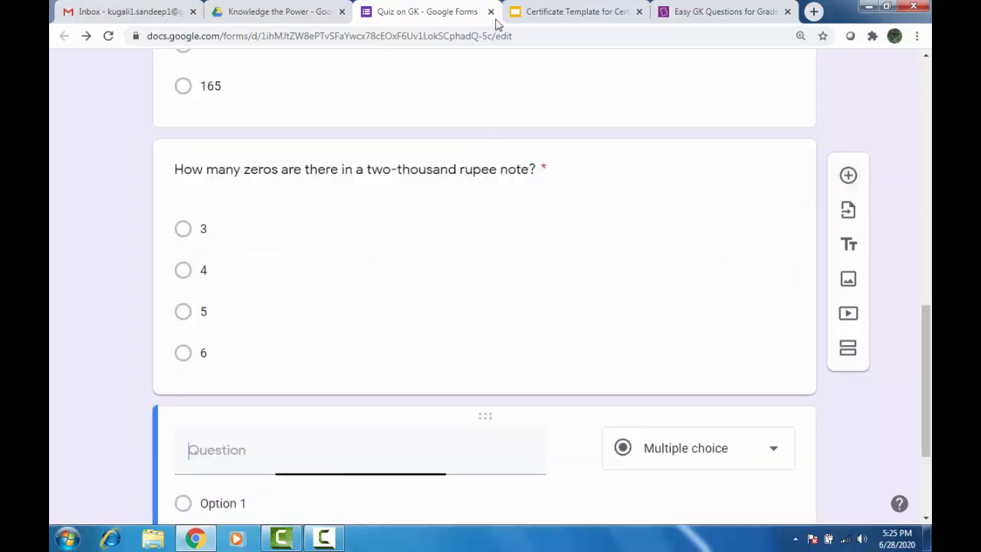
Select the Q15 fingers-on-a-hand question text on the BYJU'S page, then return to the form.
left_click(677, 9)
scroll(338, 226, "down", 1)
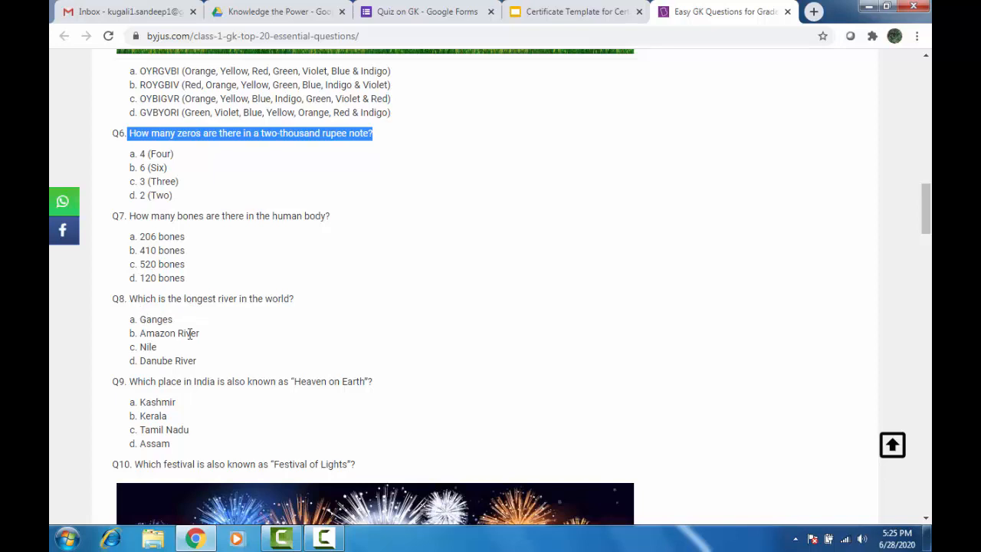
scroll(164, 376, "down", 2)
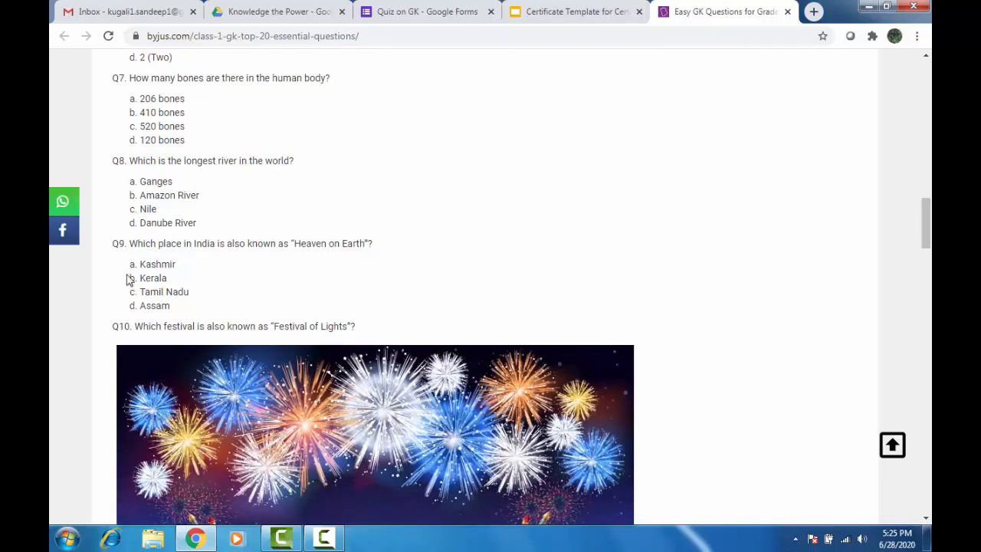
scroll(201, 256, "down", 4)
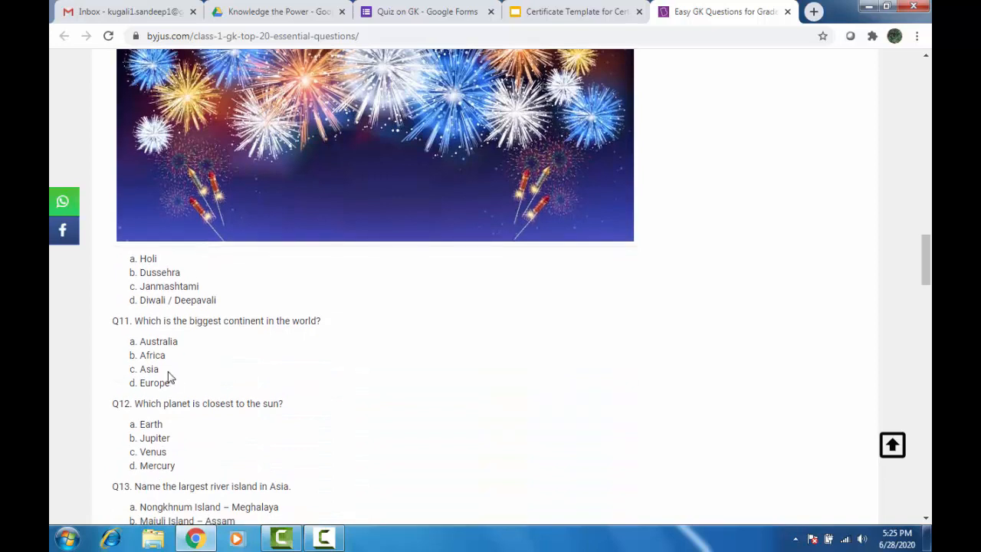
scroll(184, 383, "down", 3)
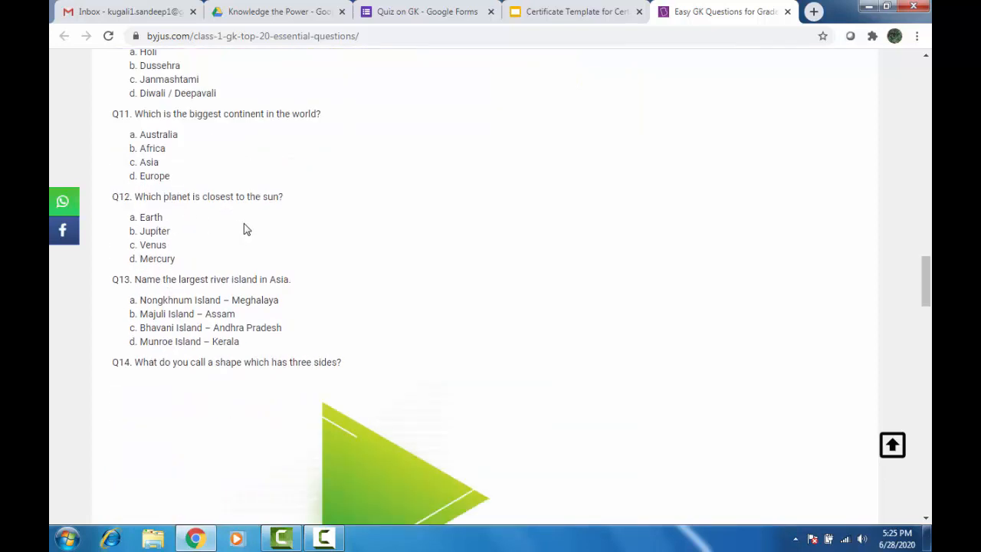
scroll(245, 228, "down", 6)
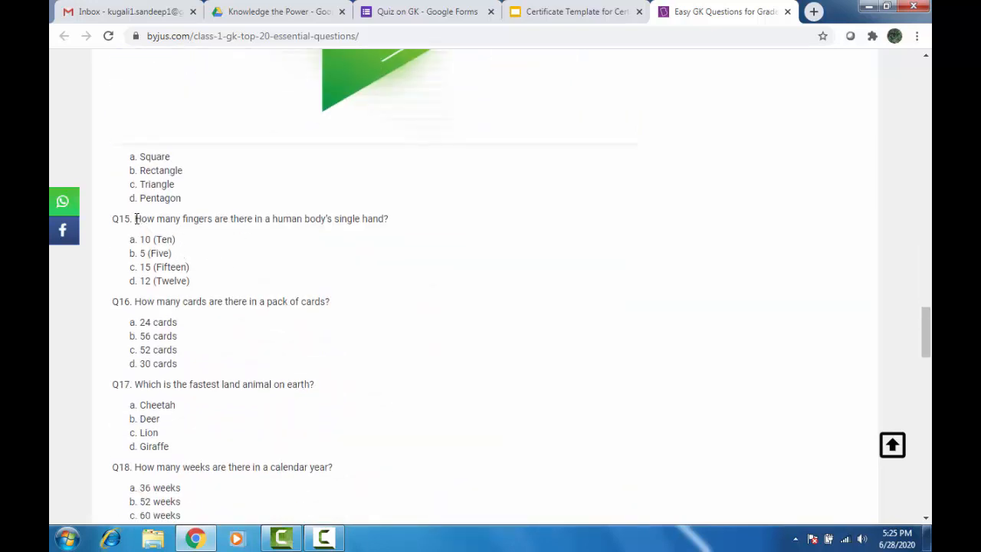
left_click_drag(135, 218, 399, 213)
key("ctrl+c")
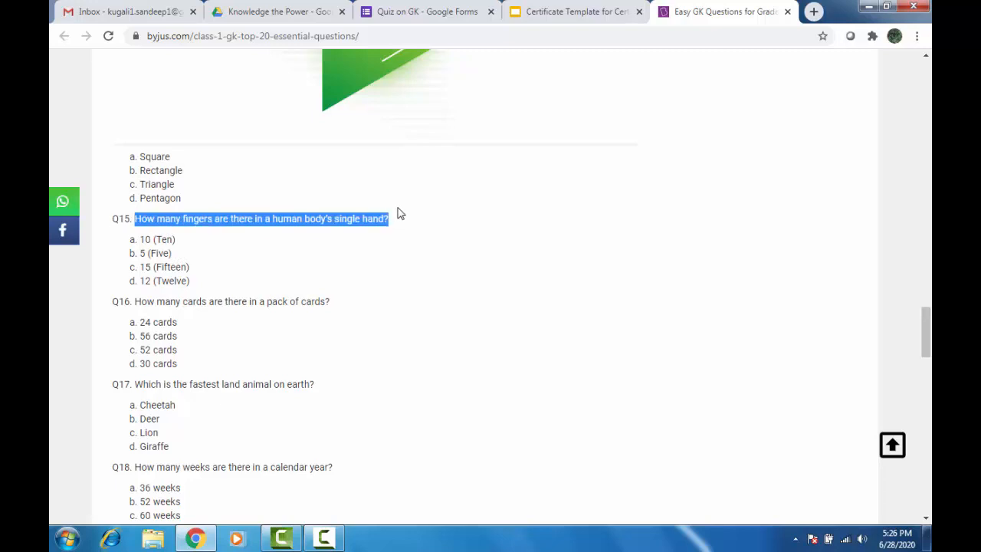
left_click(449, 10)
scroll(233, 342, "down", 2)
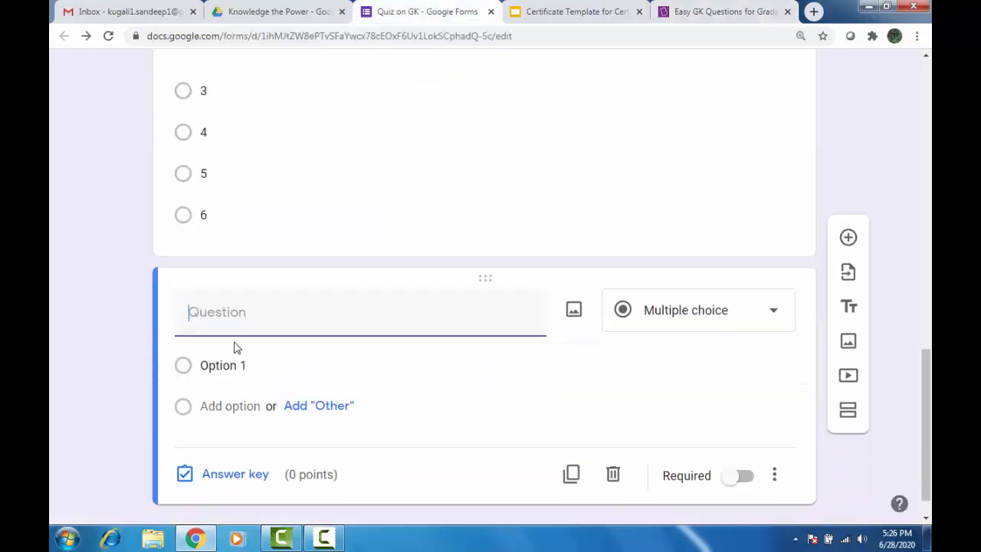
Paste the fingers question, add options 5, 2, 1 and 9, and make it required.
key("ctrl+v")
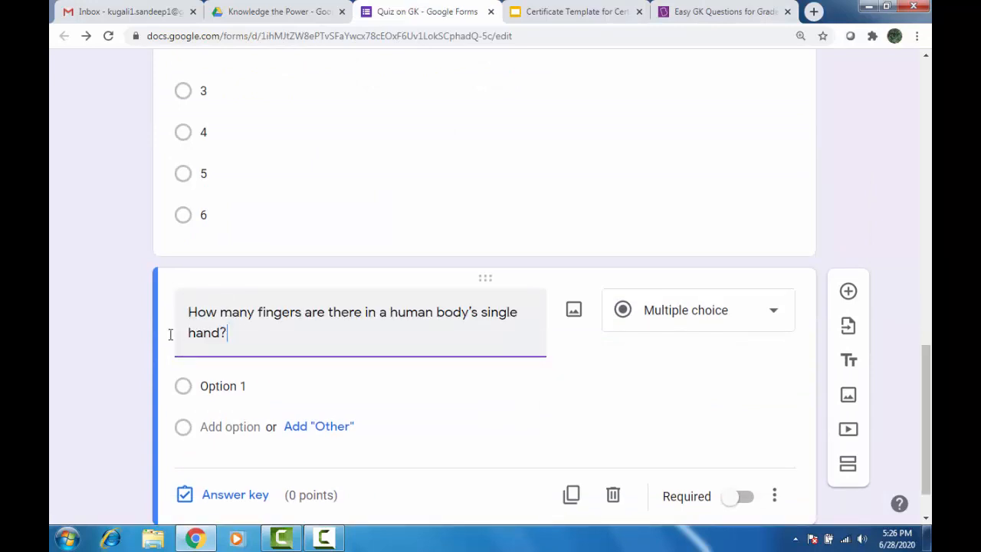
left_click(219, 391)
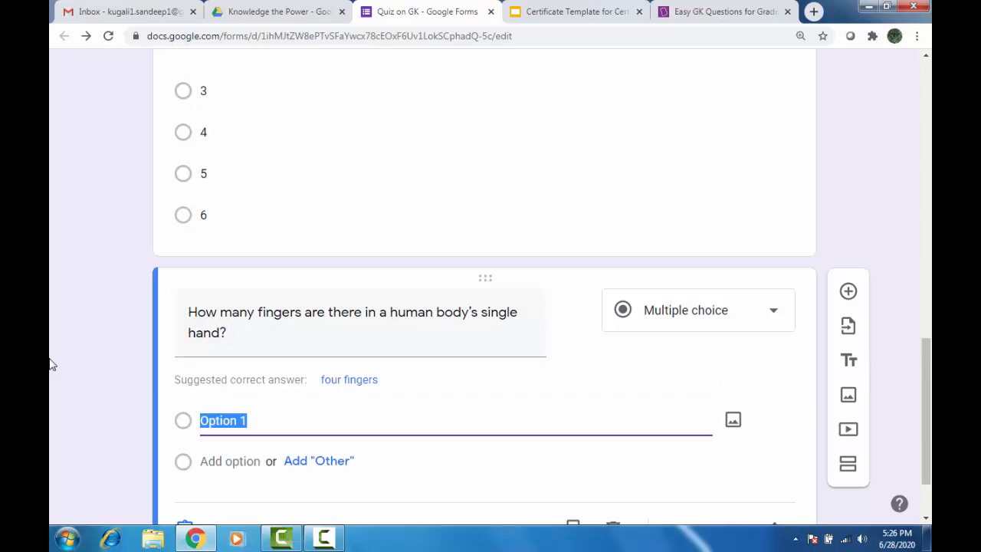
type("5")
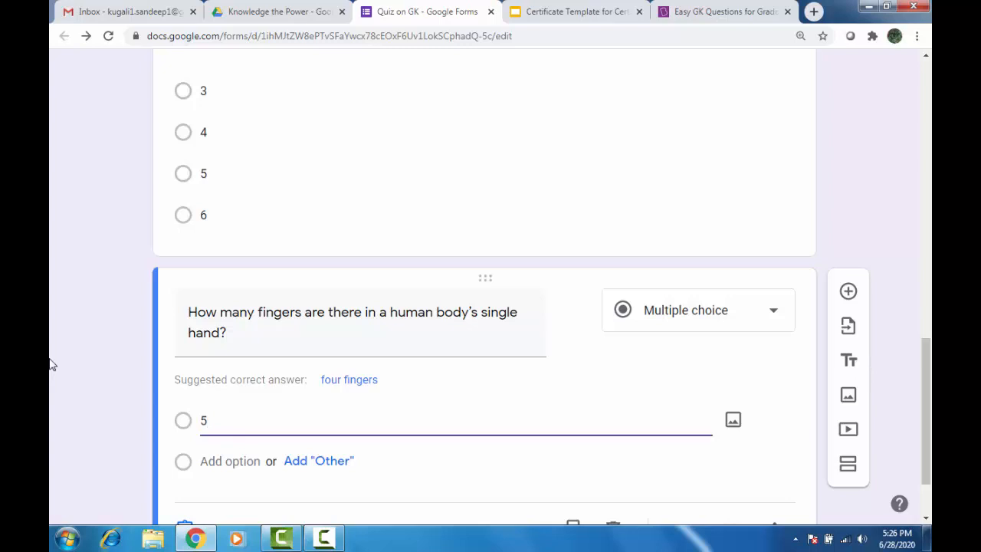
key("Return")
type("2")
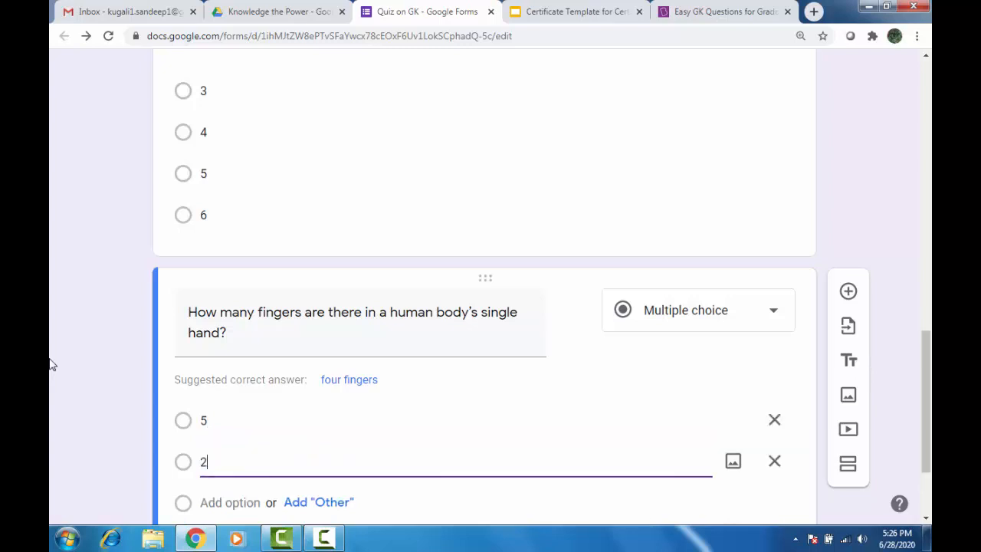
key("Return")
type("1")
key("Return")
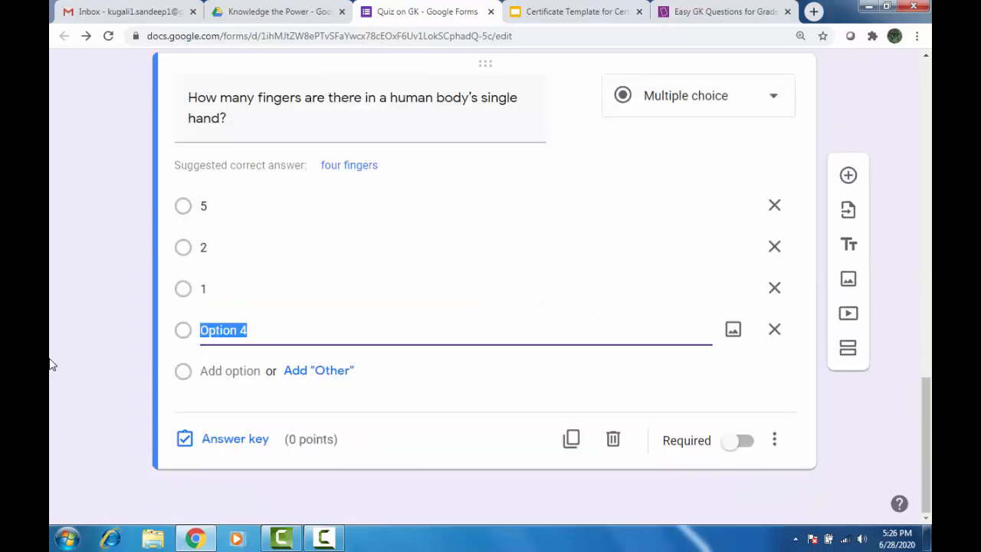
type("9")
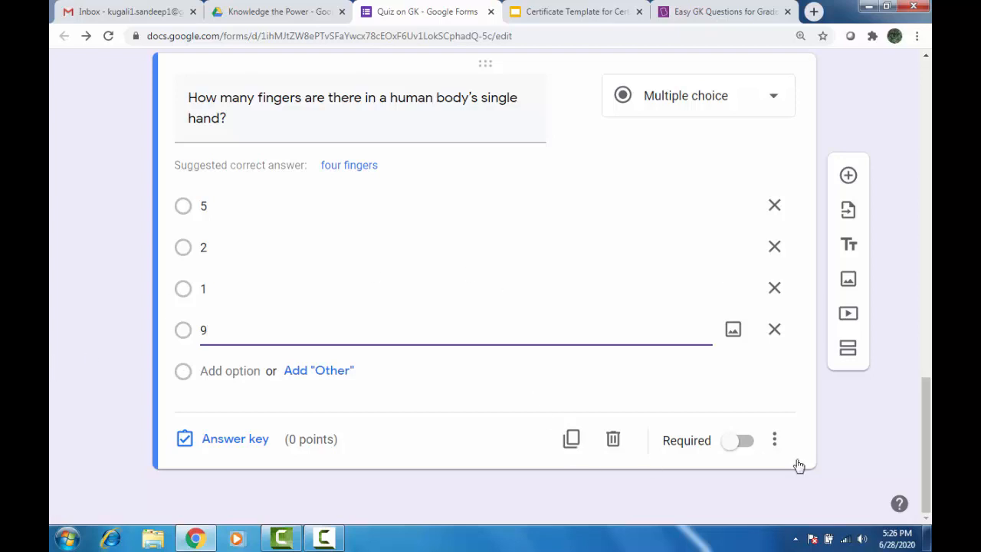
left_click(742, 439)
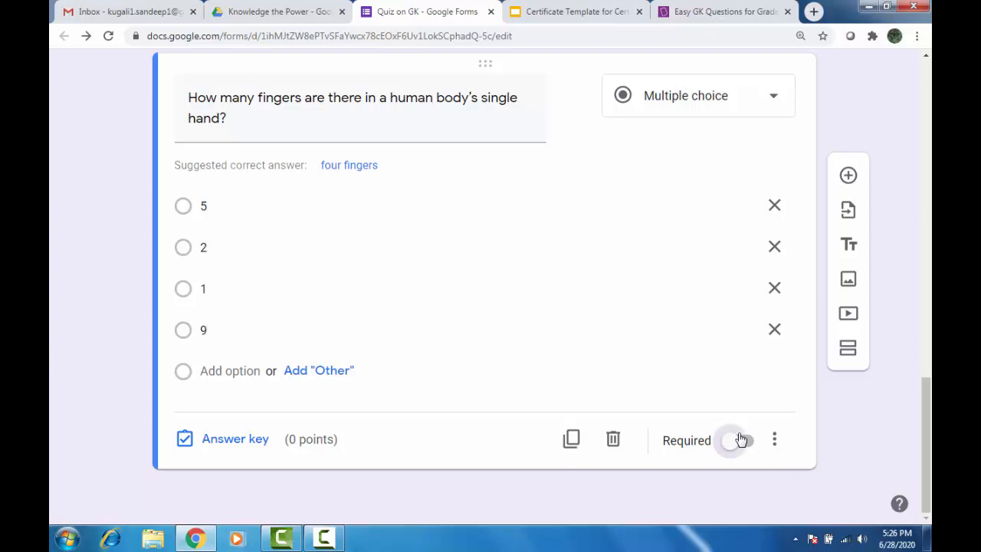
In the answer key, mark 5 as correct and give it 1 point.
left_click(255, 442)
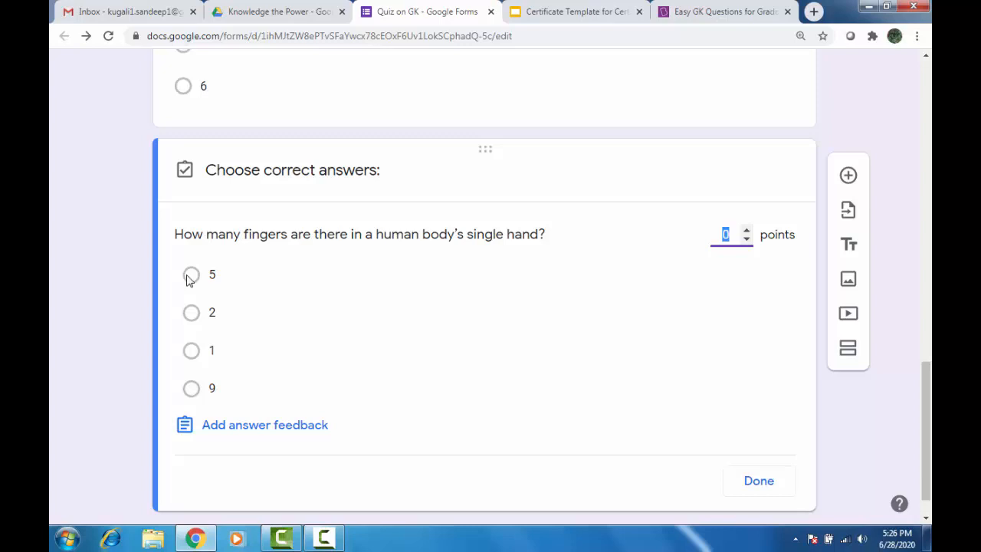
left_click(191, 276)
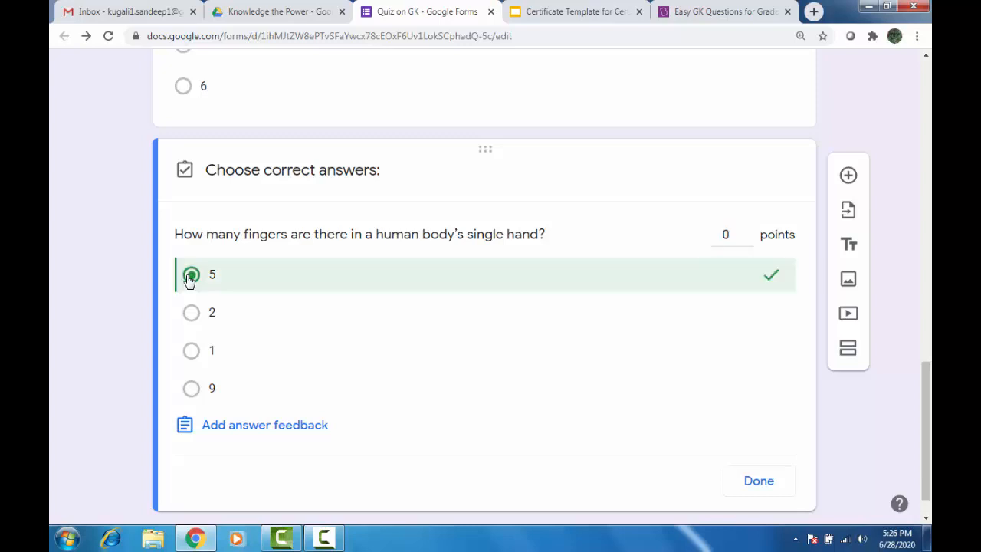
double_click(728, 235)
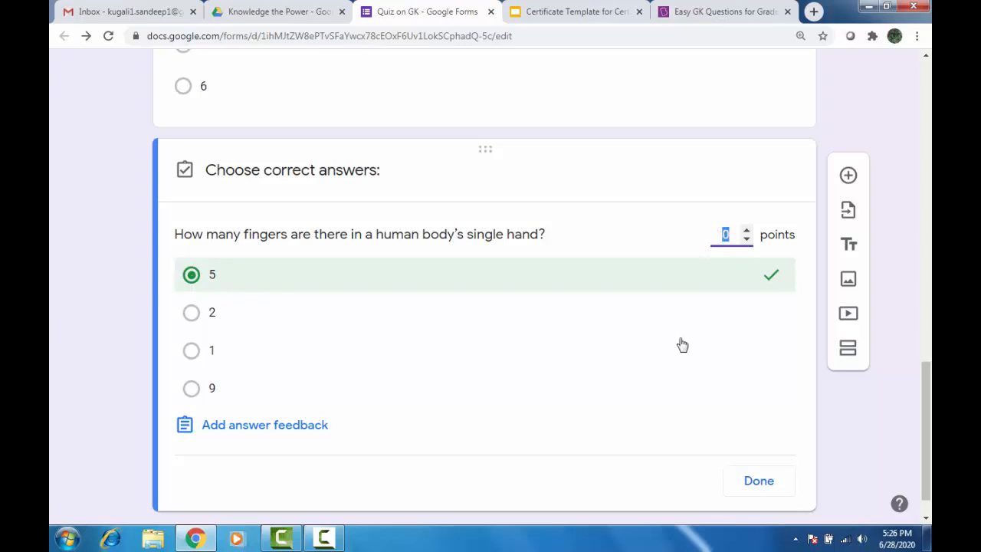
type("1")
left_click(774, 494)
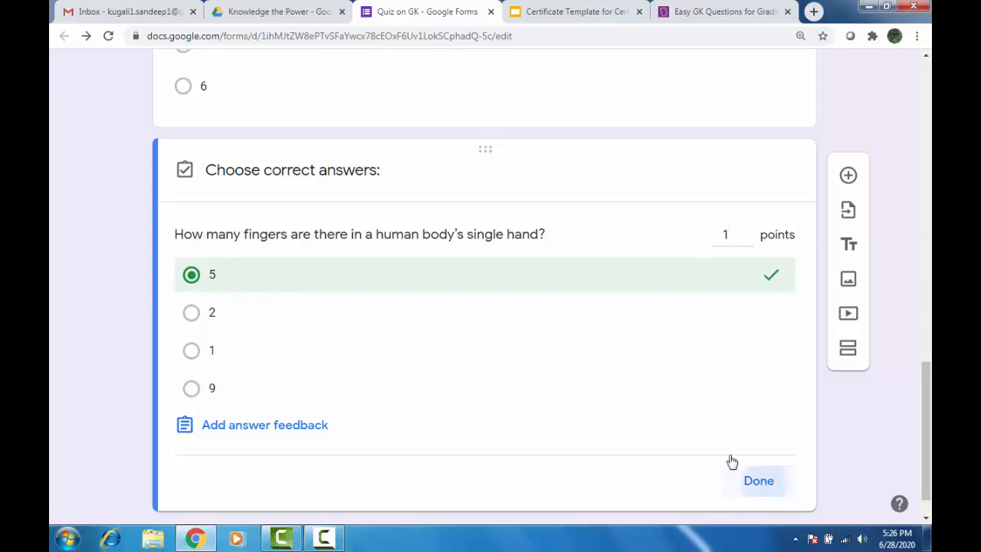
scroll(561, 388, "up", 5)
scroll(561, 388, "up", 10)
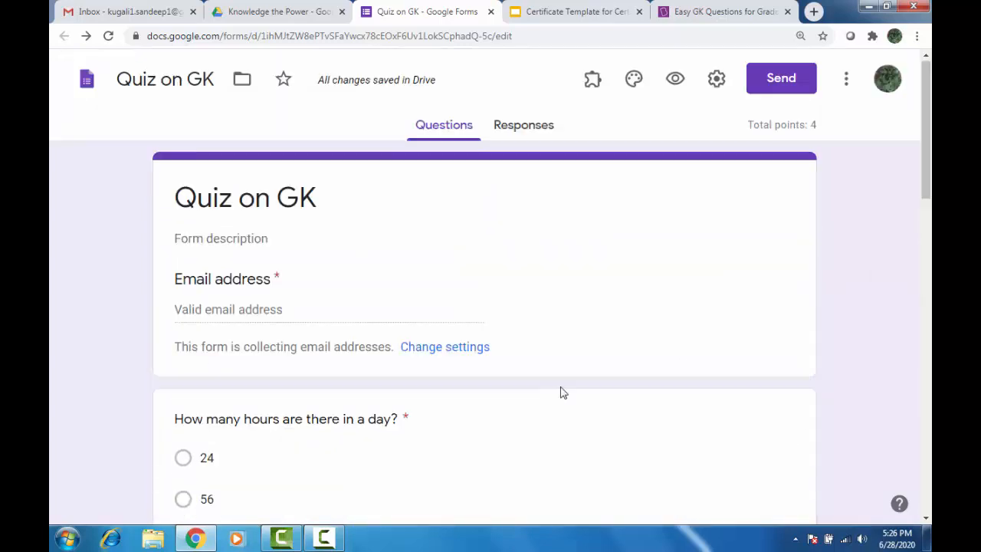
scroll(561, 388, "down", 15)
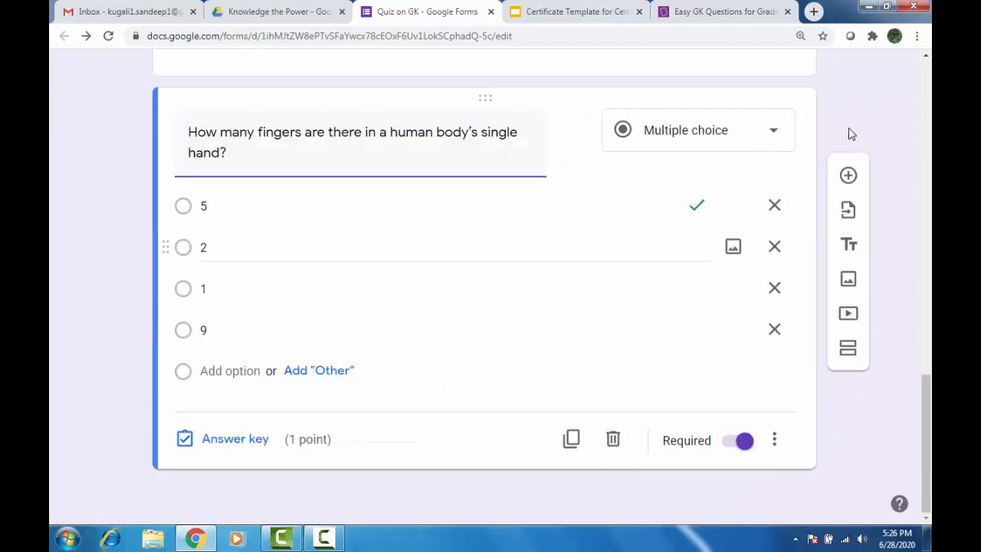
Add a new question below the last one reading 'Which organ of our body is used to see'.
left_click(847, 175)
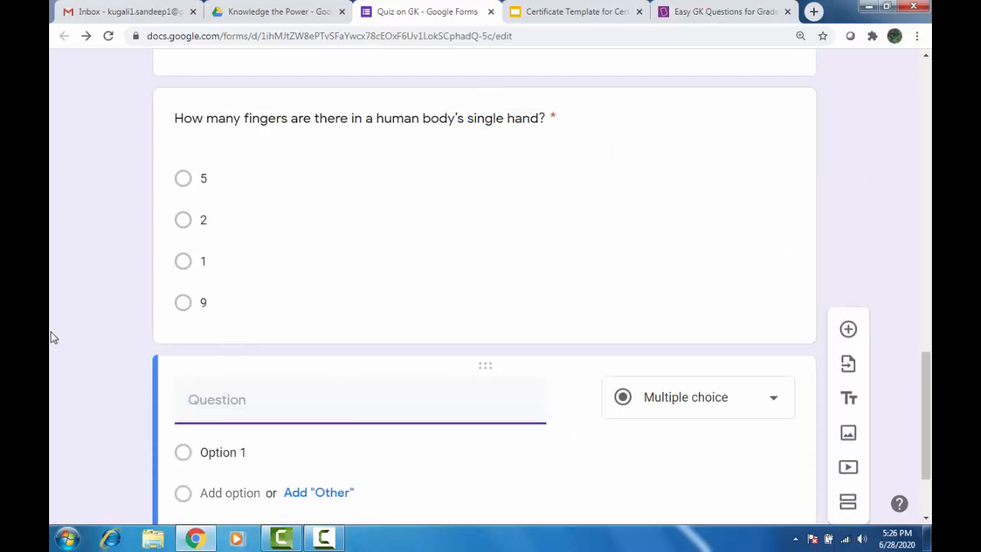
type("Which orga")
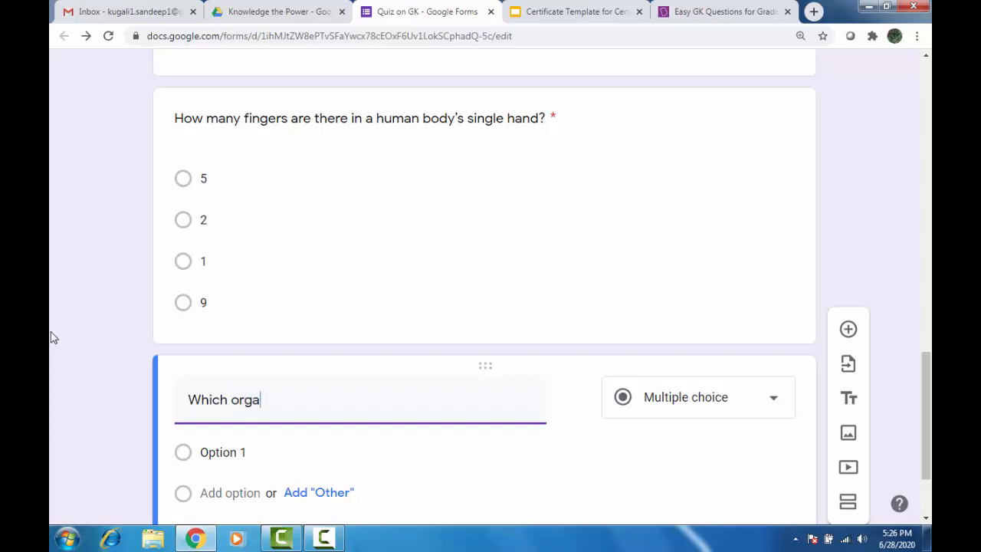
type("n of our body is use")
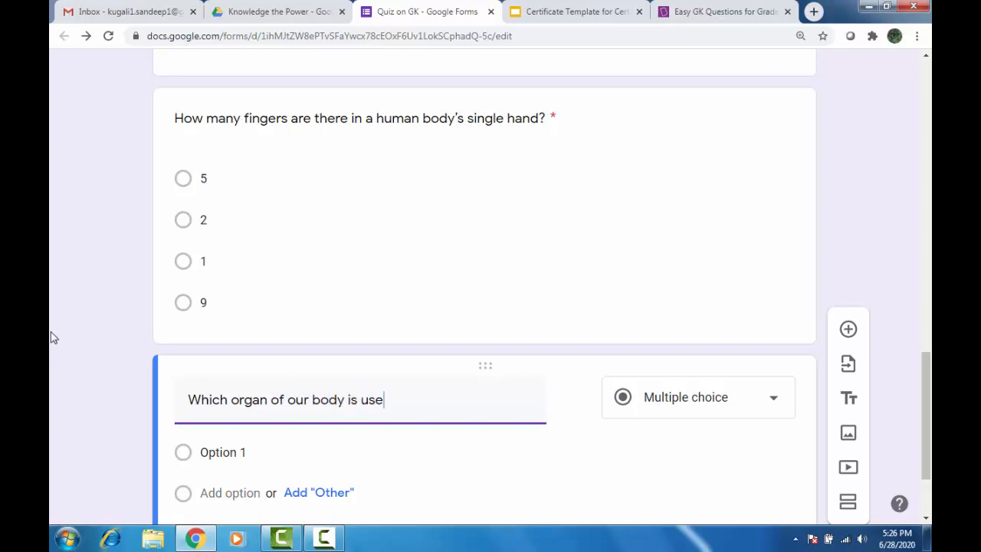
type("d to see?")
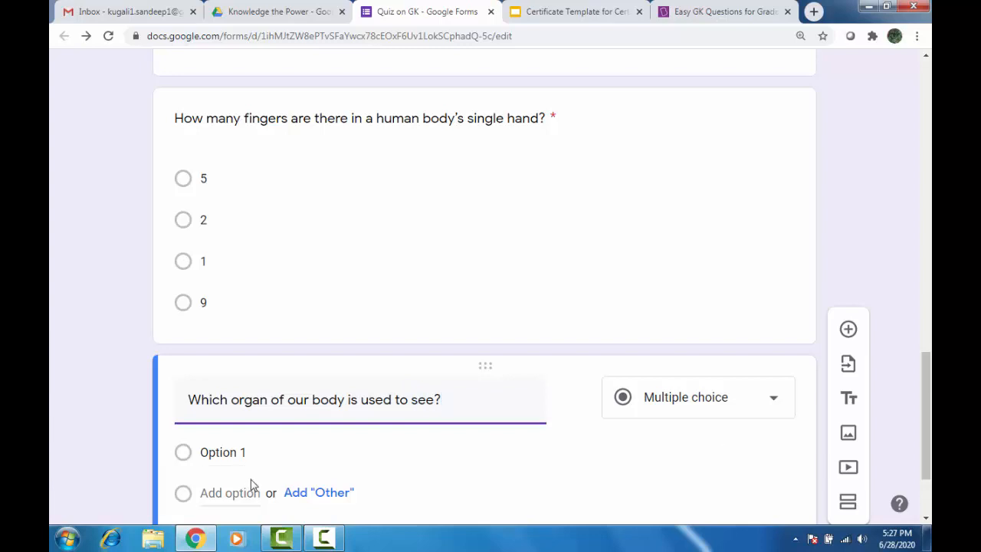
Fill in the organ question's choices as Eye, Ear, Nose and Hand.
left_click(227, 451)
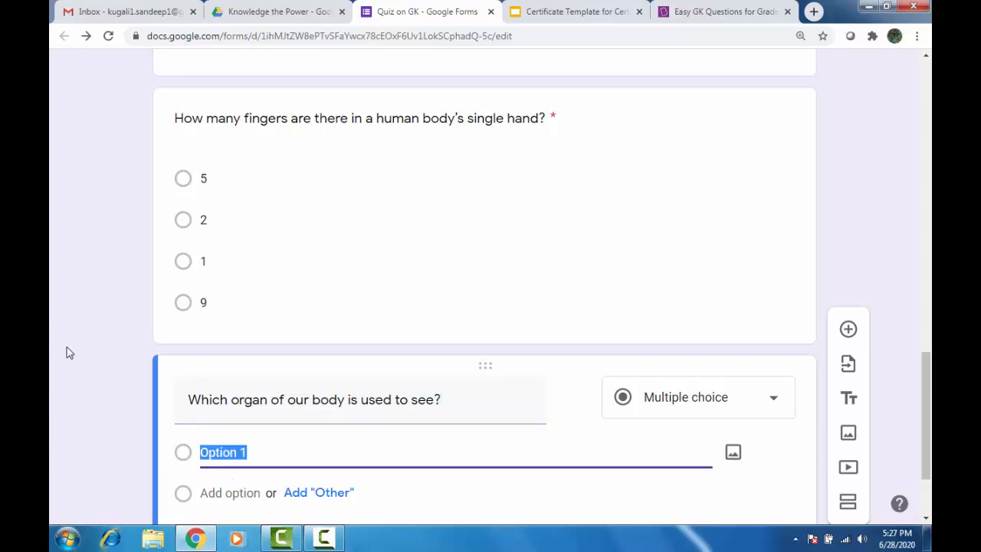
type("Eye")
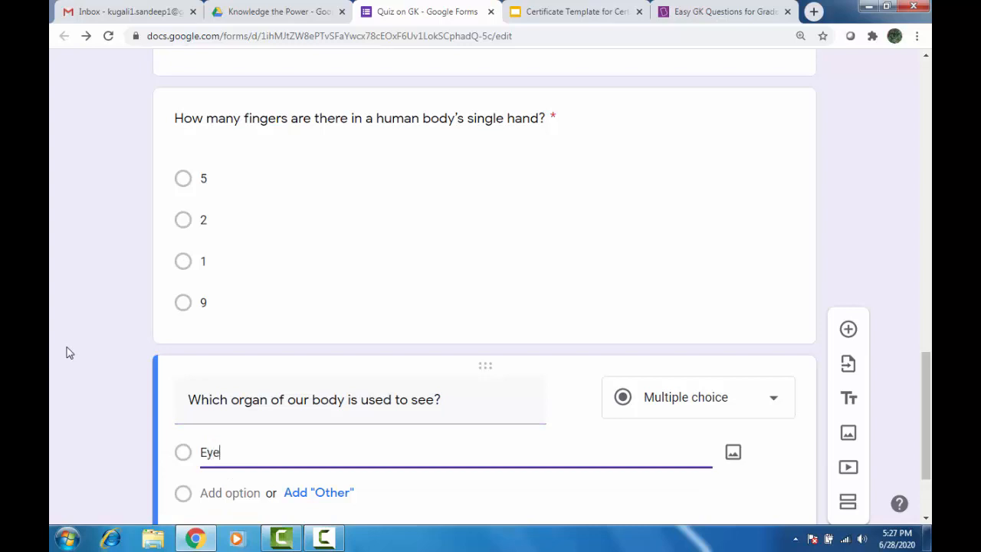
key("Return")
type("Ear")
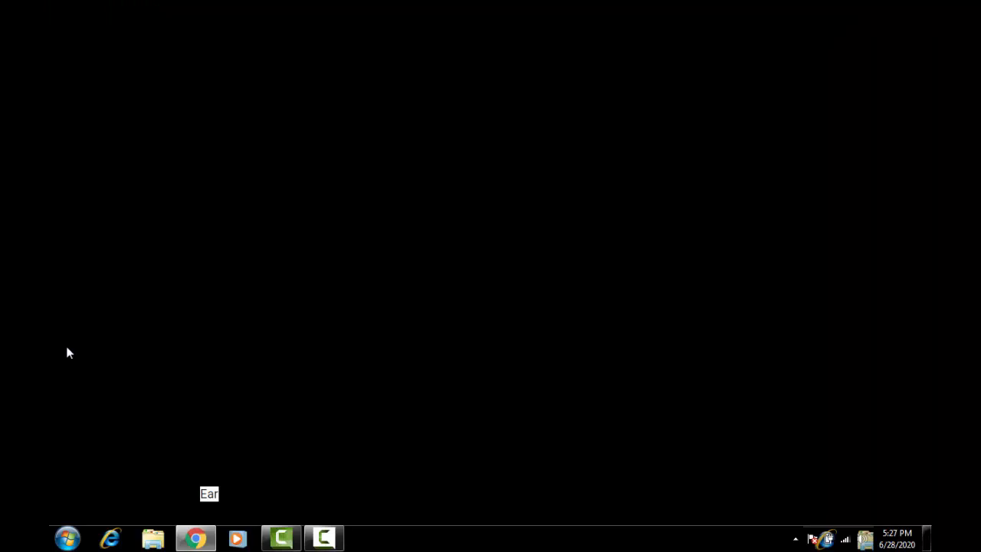
key("Return")
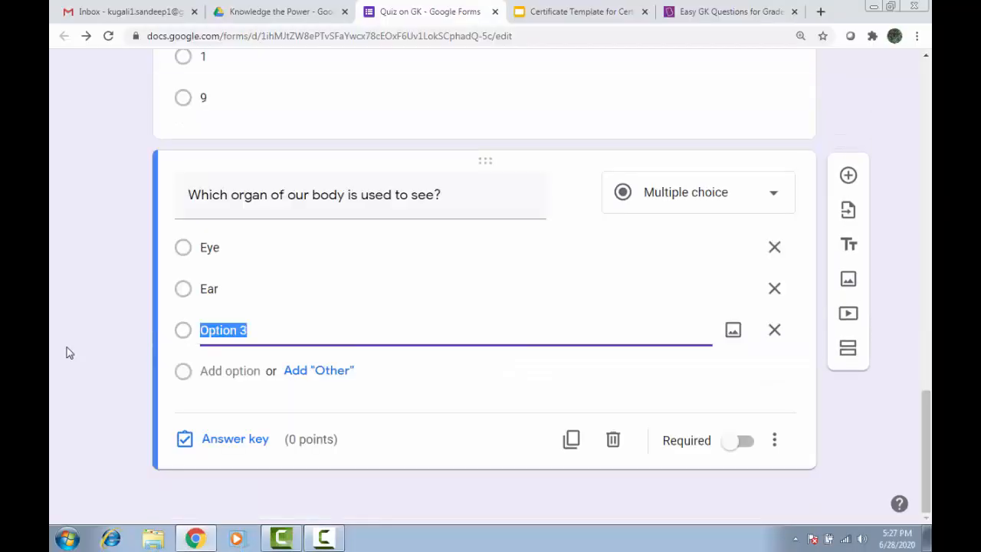
type("Nose")
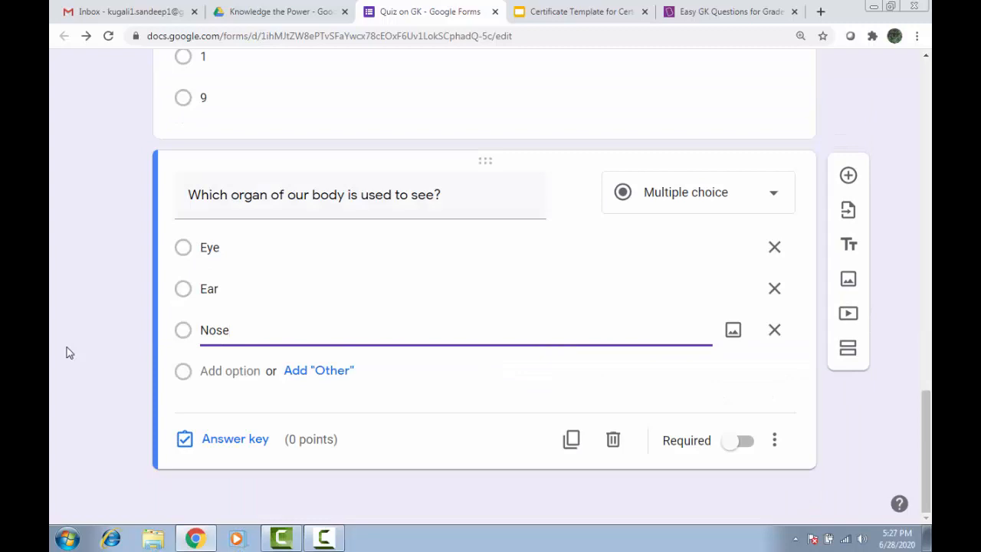
key("Return")
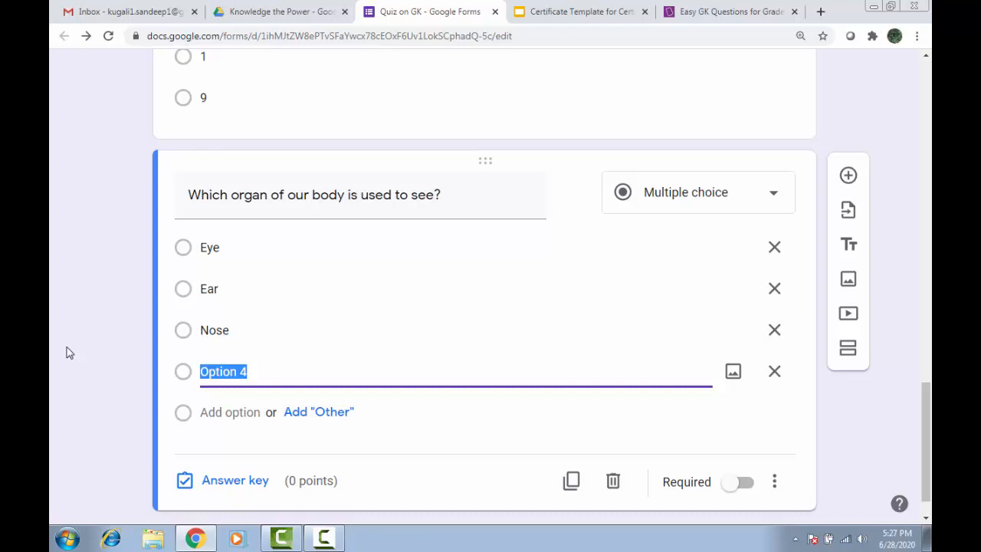
type("Hand")
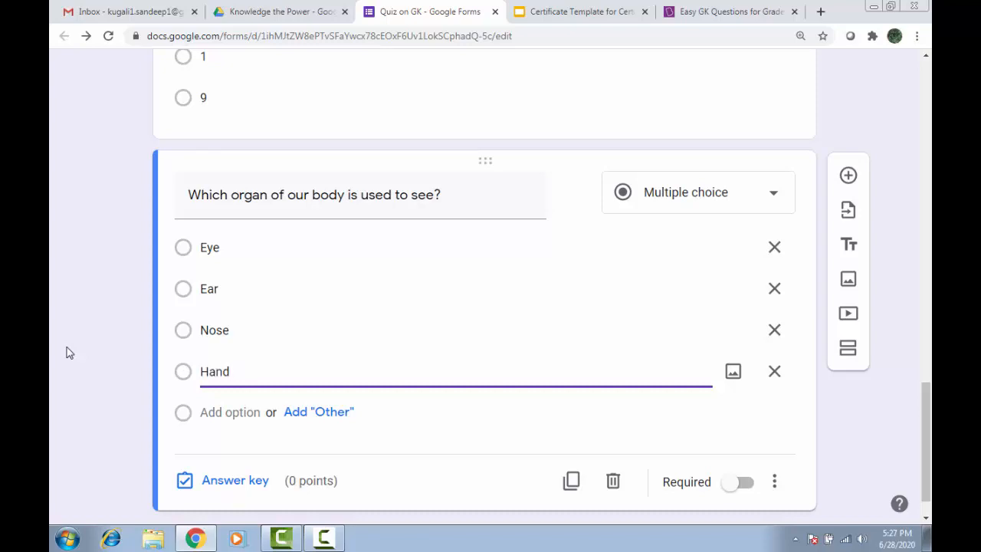
Make the organ question required and key Eye as the correct answer worth 1 point.
left_click(740, 482)
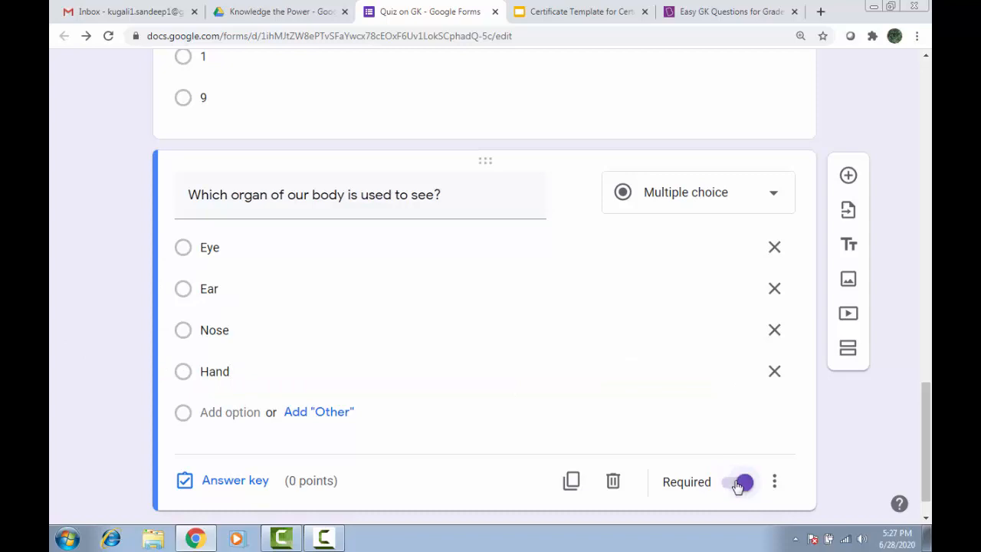
left_click(227, 482)
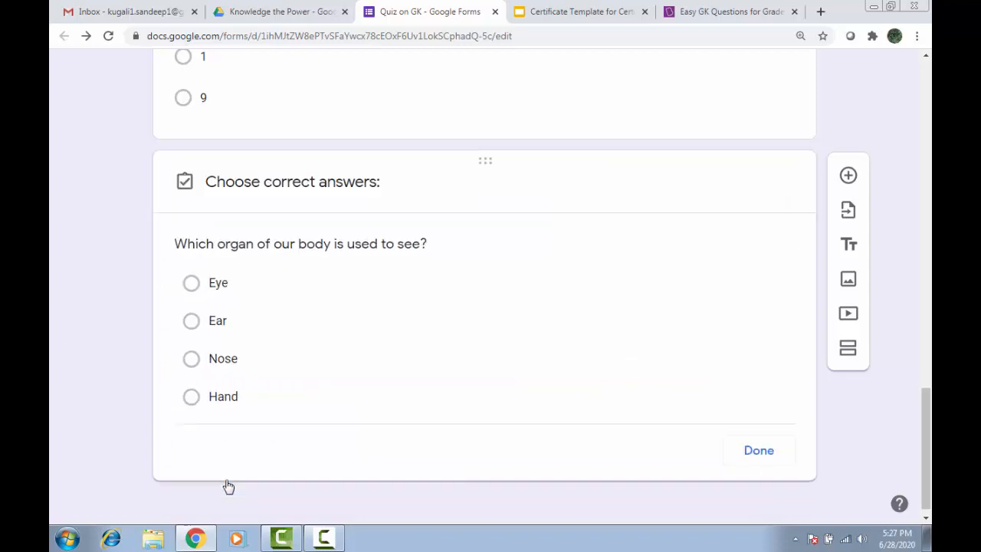
left_click(193, 291)
left_click(726, 245)
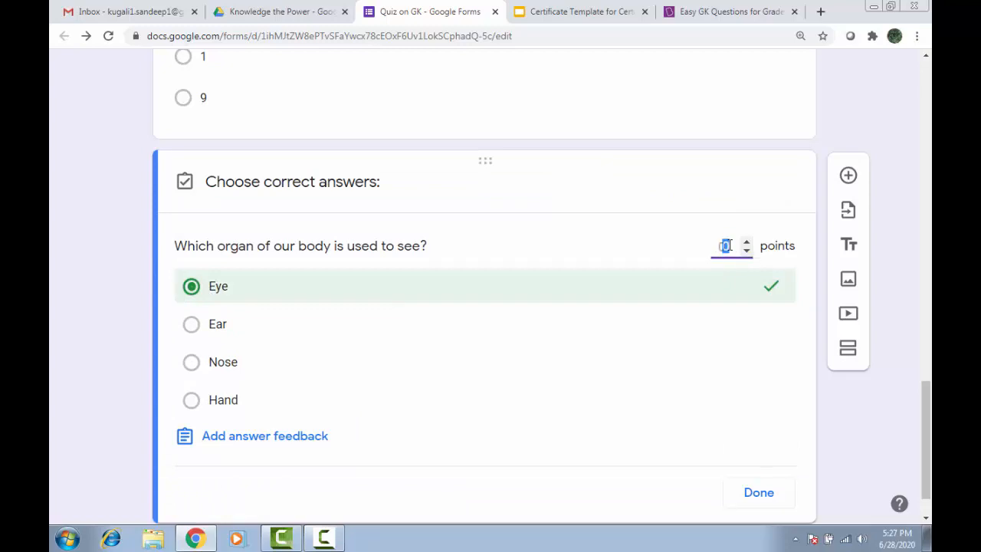
type("1")
left_click(758, 493)
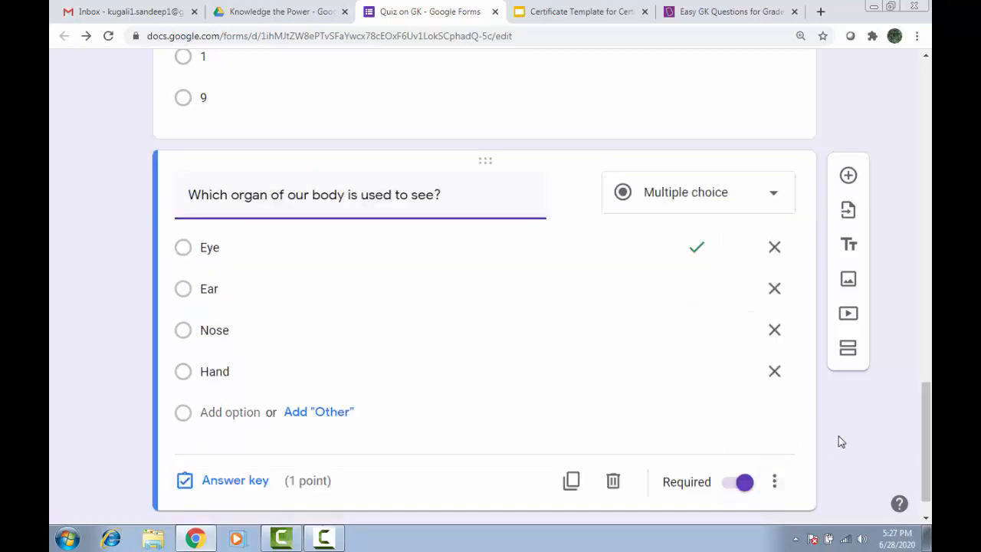
scroll(839, 441, "up", 15)
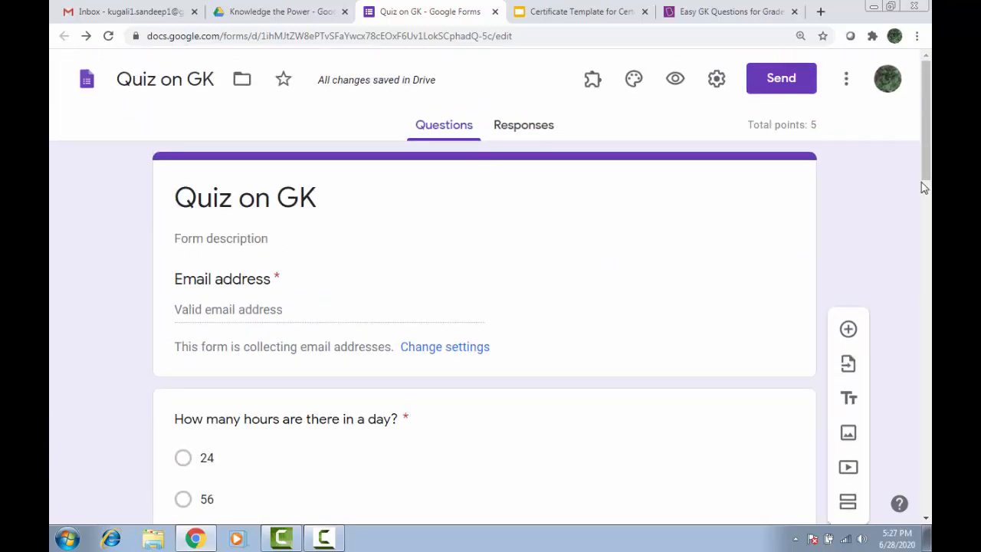
Check that the quiz totals 5 points, then open the Forms add-ons marketplace.
left_click_drag(750, 124, 800, 121)
left_click(824, 122)
triple_click(820, 126)
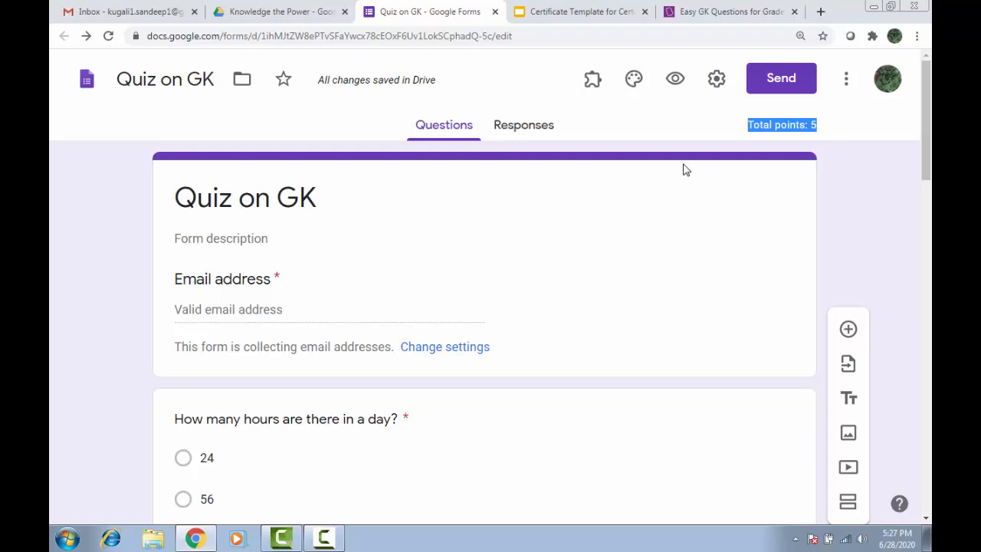
left_click(847, 84)
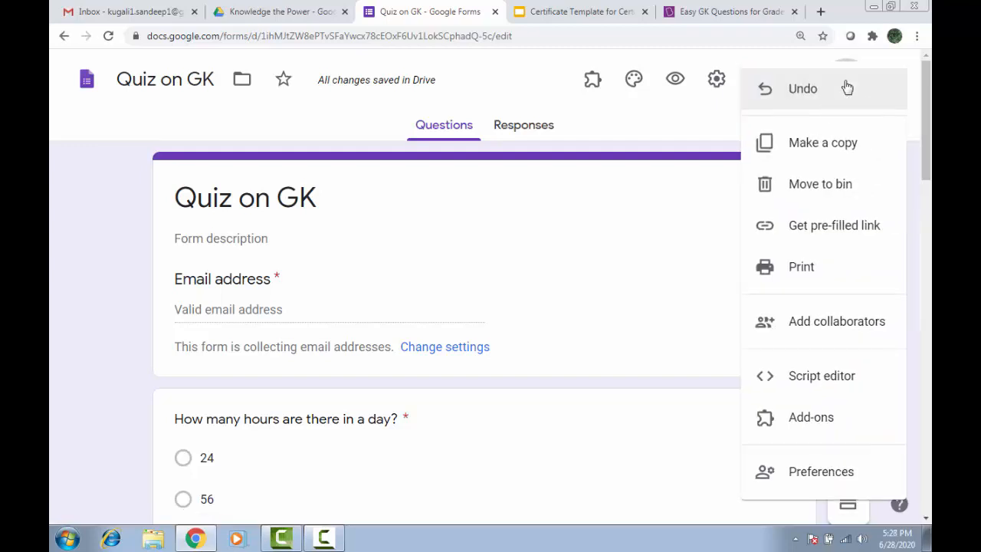
left_click(828, 421)
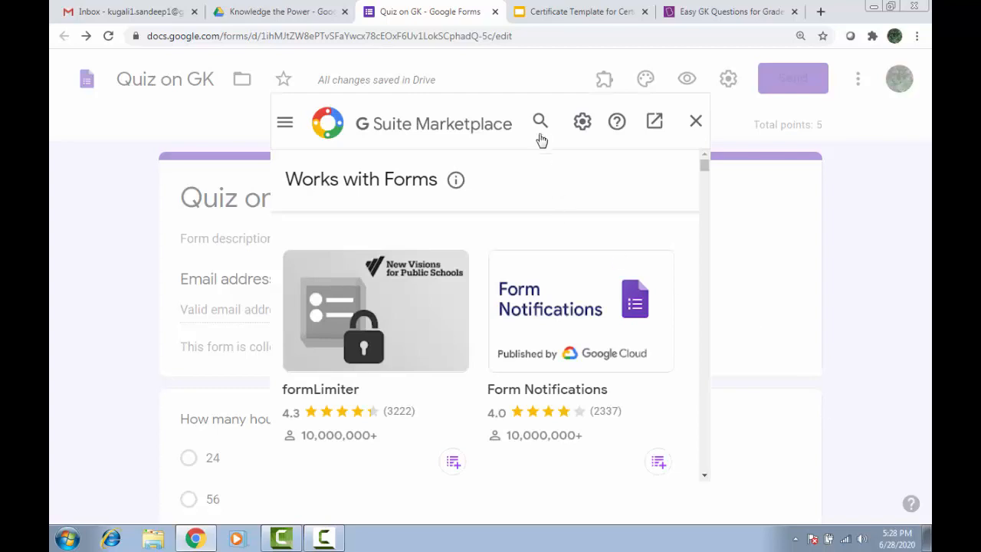
Search the marketplace for 'certi' to confirm Certify'em is installed, then close the marketplace.
left_click(539, 121)
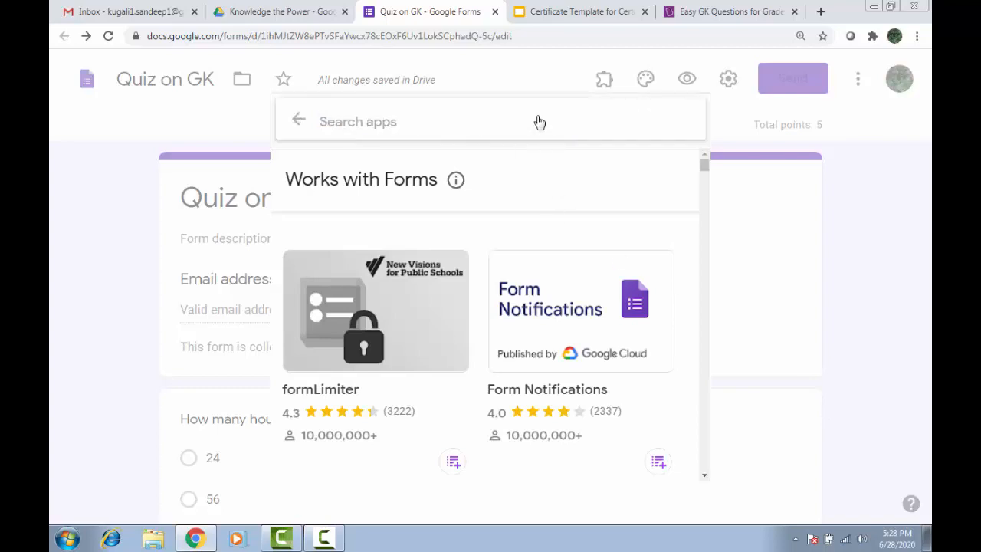
type("certi")
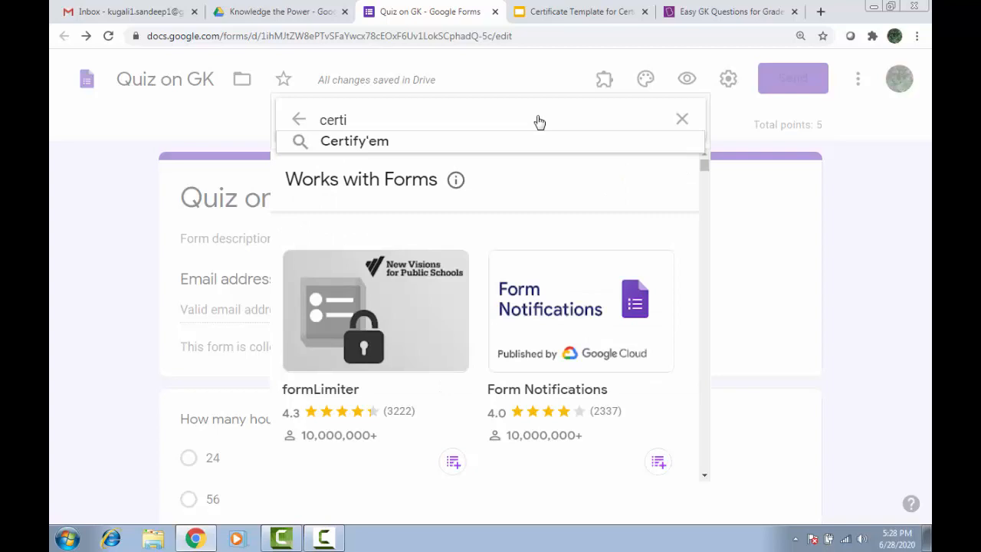
key("Down")
key("Return")
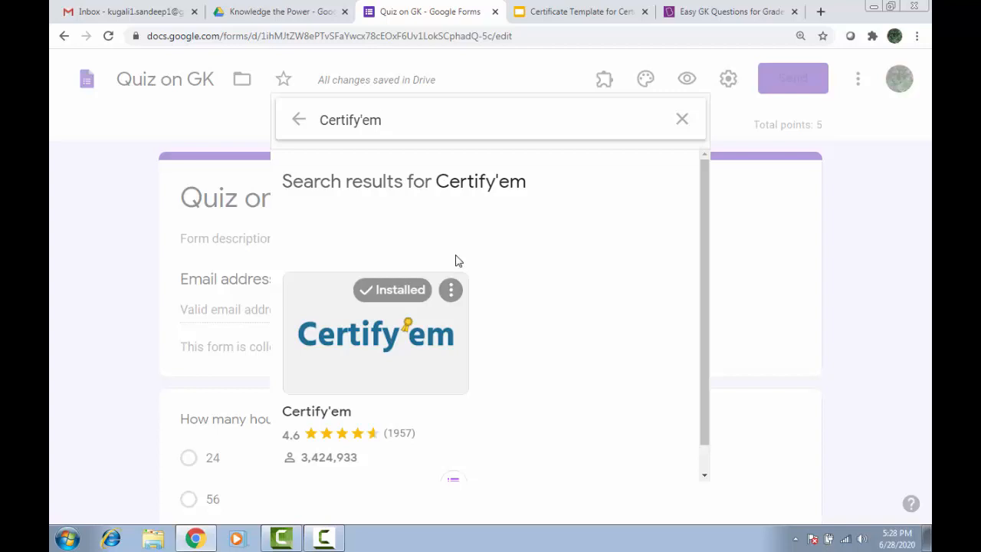
left_click(682, 123)
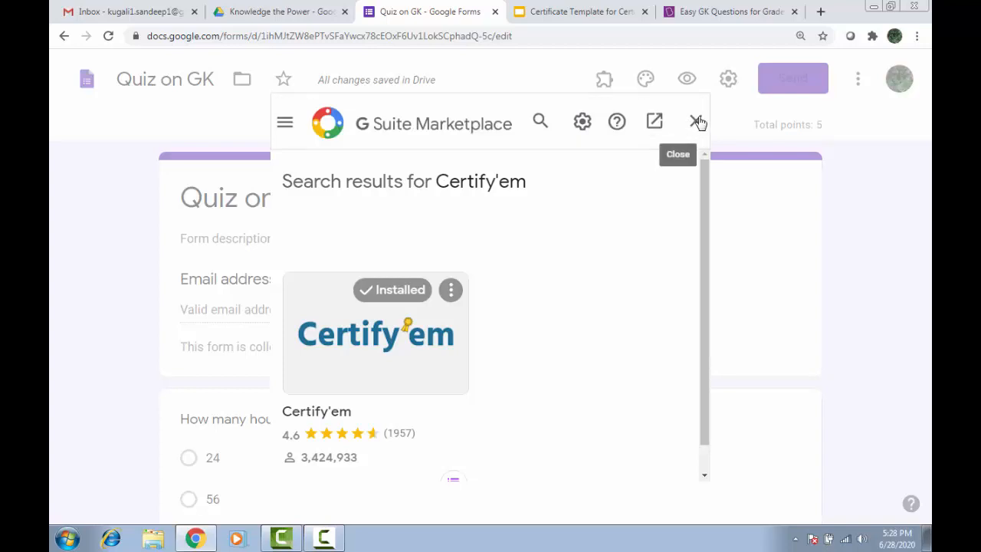
left_click(698, 123)
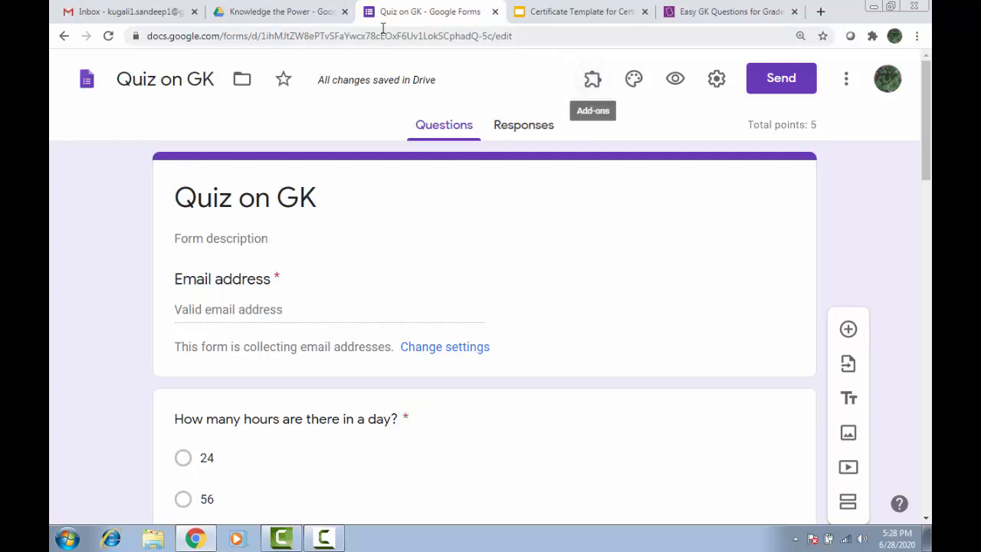
Inspect the certificate template's College Logo, College Name and body text, then return to the form.
left_click(571, 14)
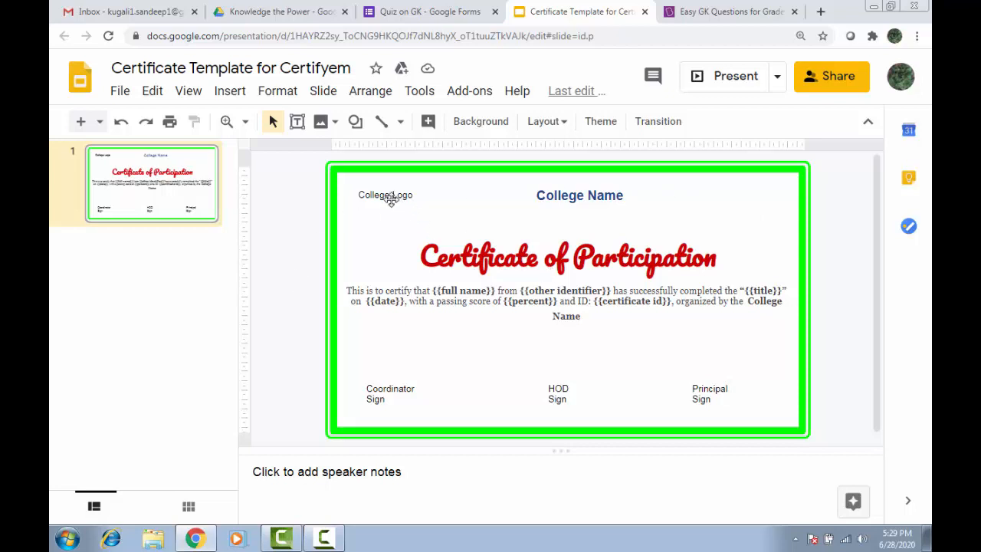
left_click(384, 196)
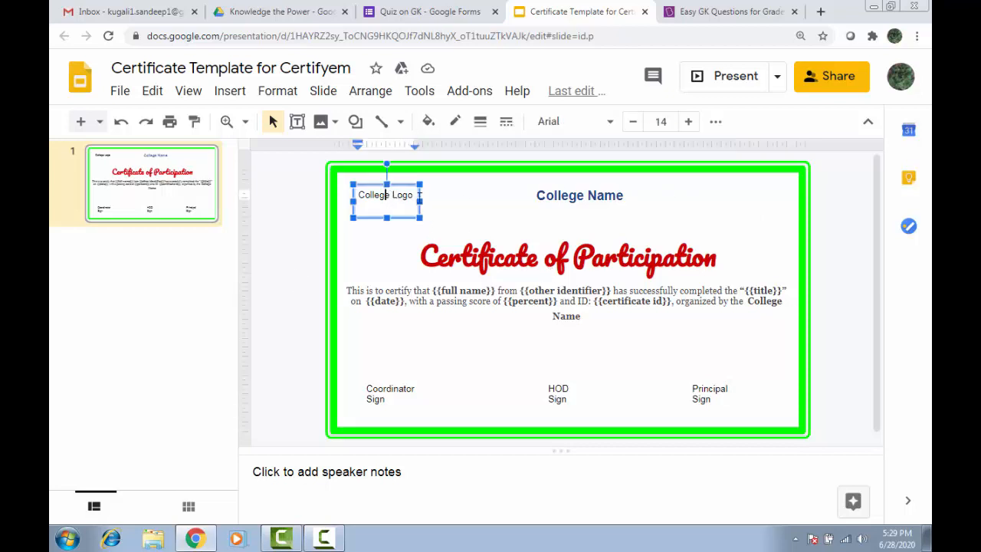
left_click(571, 195)
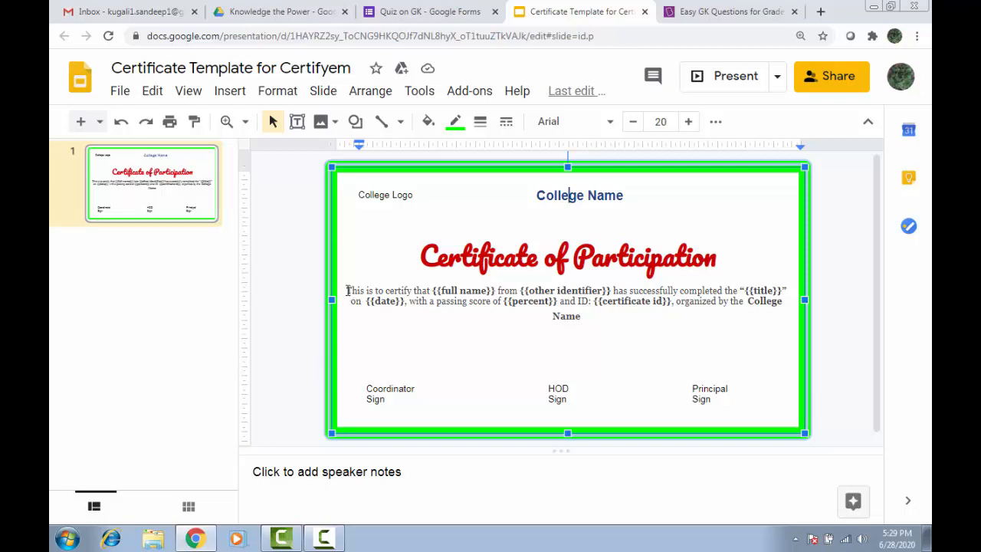
left_click_drag(347, 291, 598, 321)
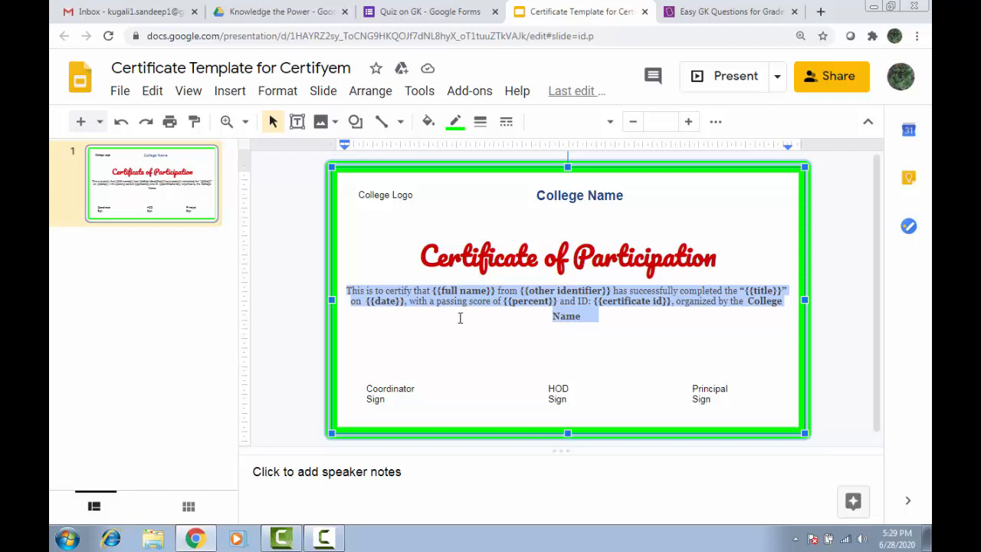
left_click(430, 12)
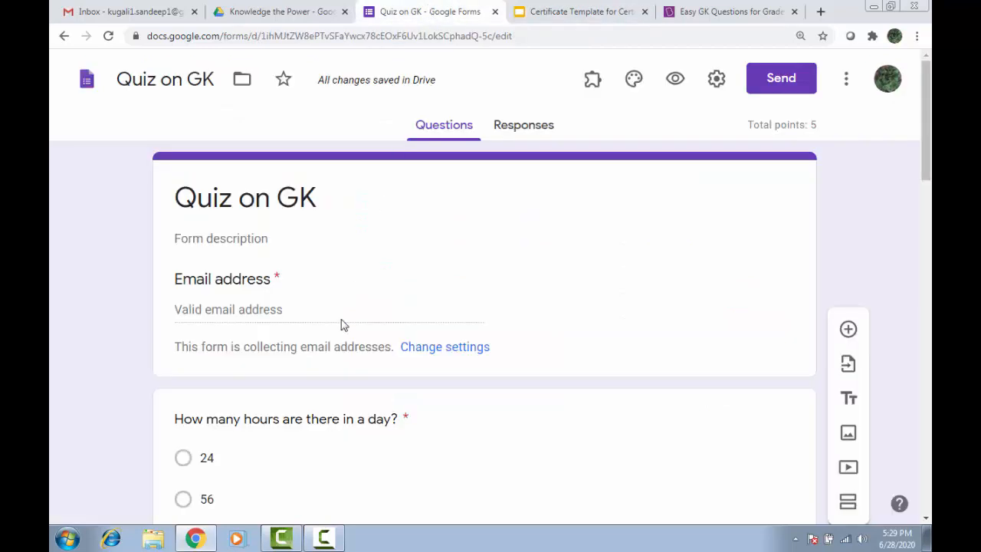
Glance at the certificate template and come back to the top of the Quiz on GK form.
scroll(340, 324, "down", 2)
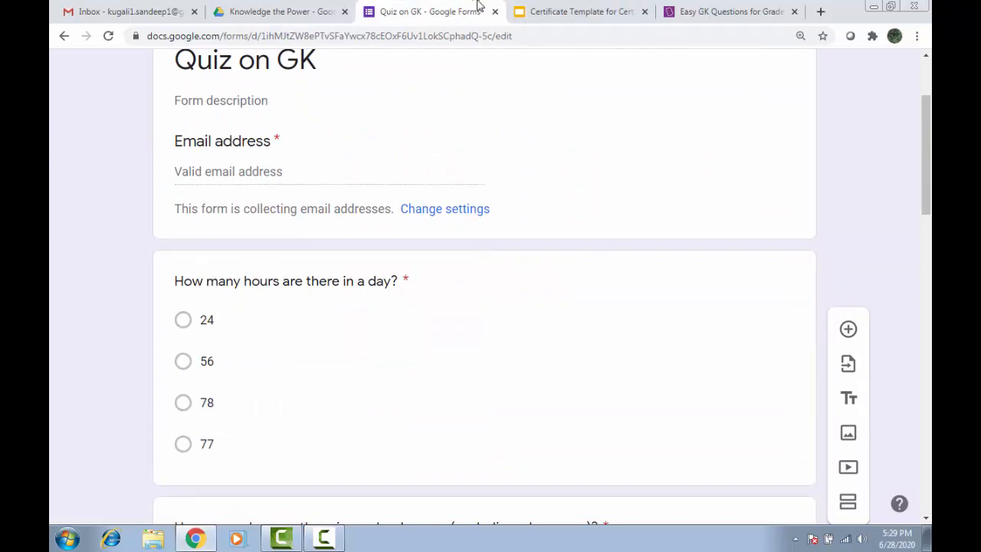
left_click(536, 11)
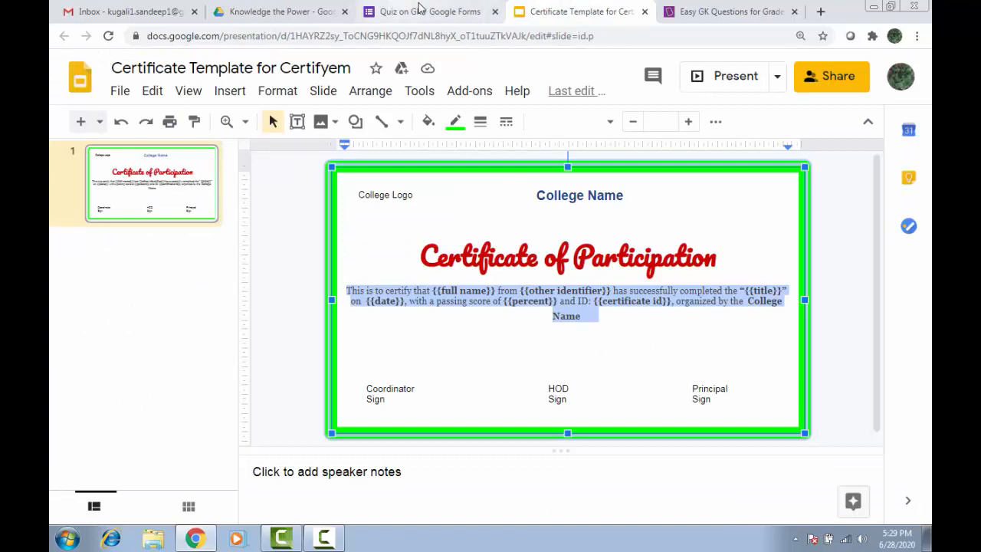
left_click(420, 11)
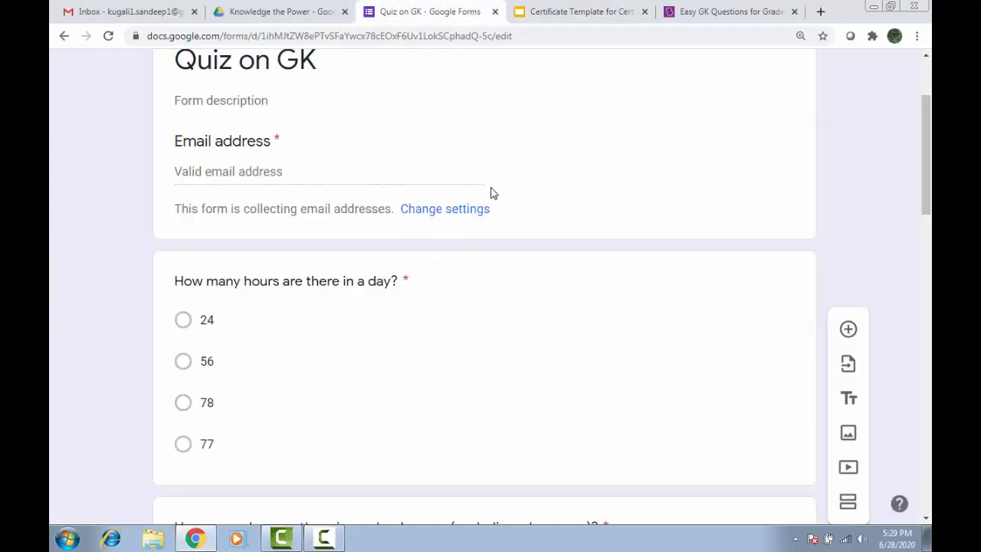
scroll(361, 133, "up", 2)
Add a required short-answer 'Name' question below the title card, then view the template.
left_click(352, 207)
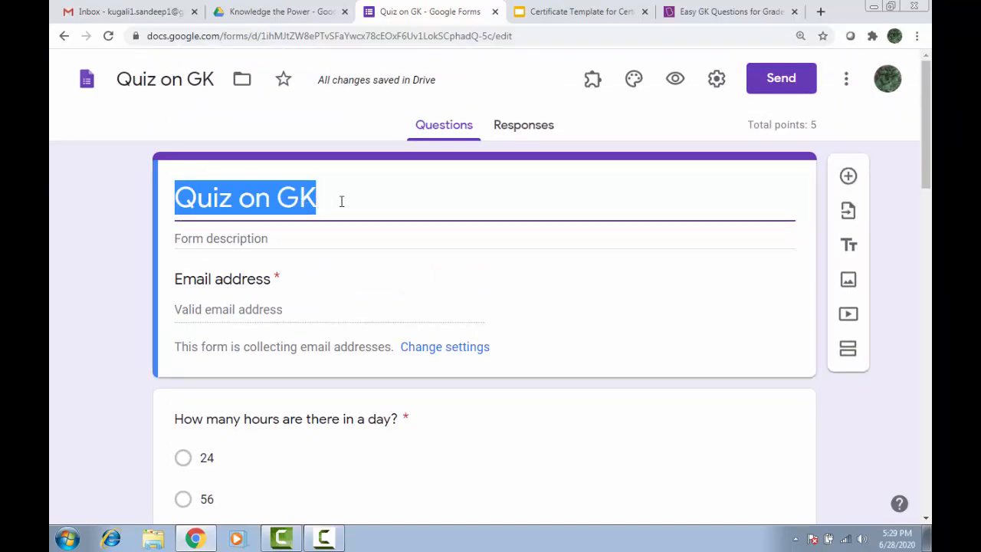
left_click(849, 178)
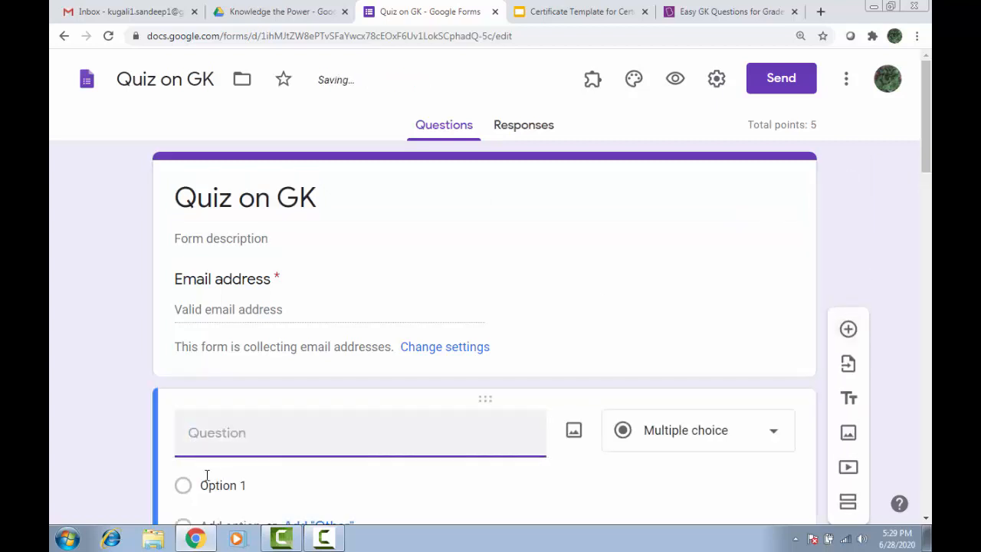
type("Name")
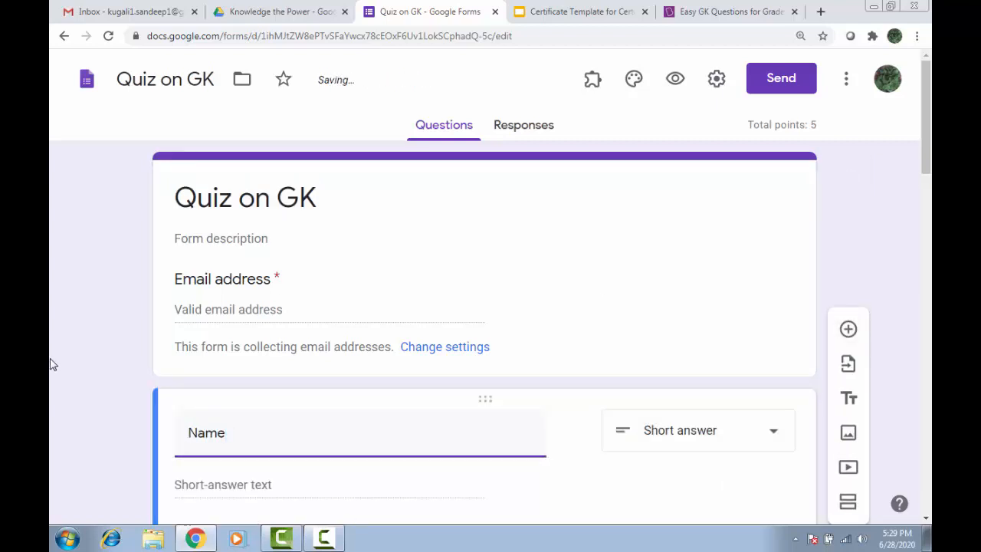
scroll(158, 464, "down", 2)
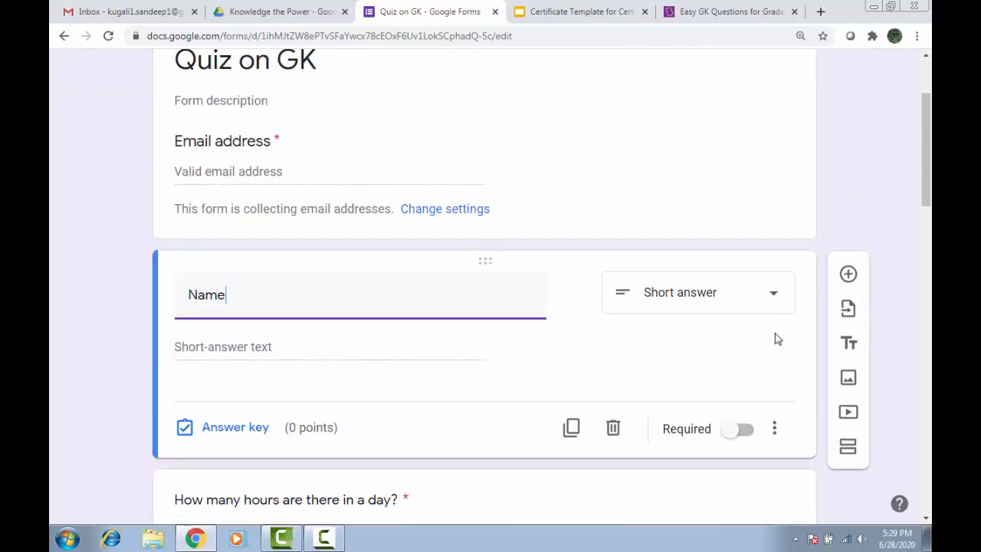
left_click(736, 430)
left_click(605, 12)
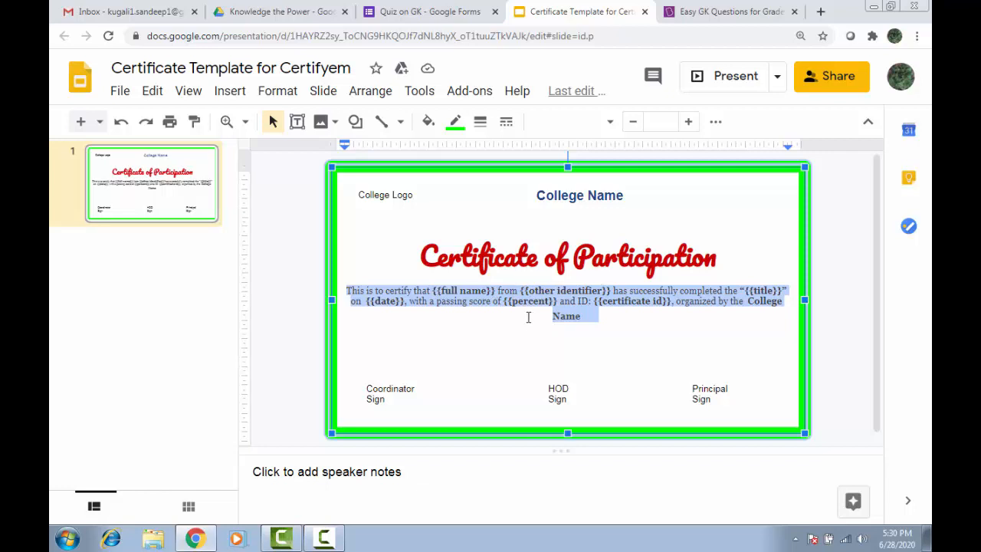
Deselect the text on the certificate slide and switch back to the Quiz on GK form.
left_click(533, 331)
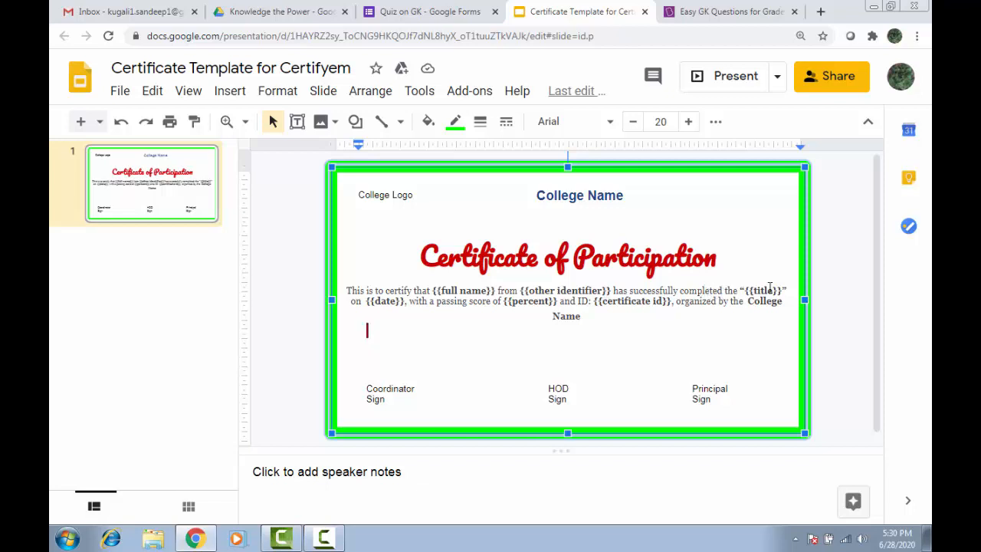
left_click(443, 16)
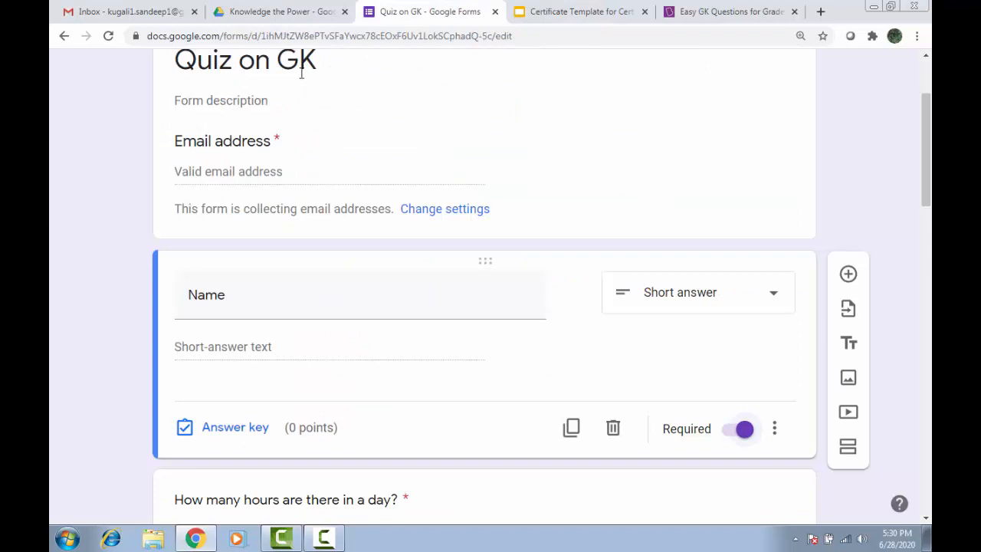
Compare the form's Name question with the certificate template's placeholders, finishing on the template.
left_click(590, 10)
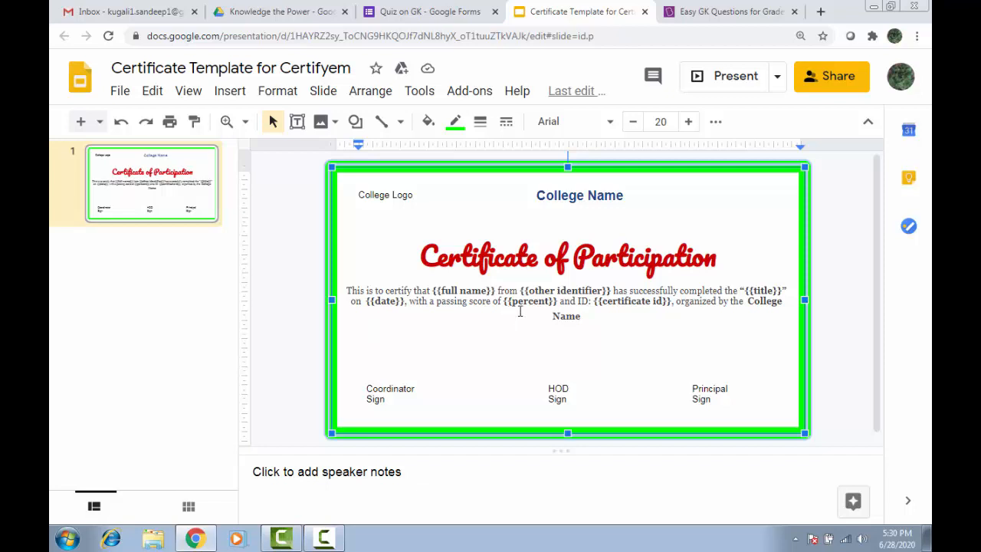
left_click(407, 11)
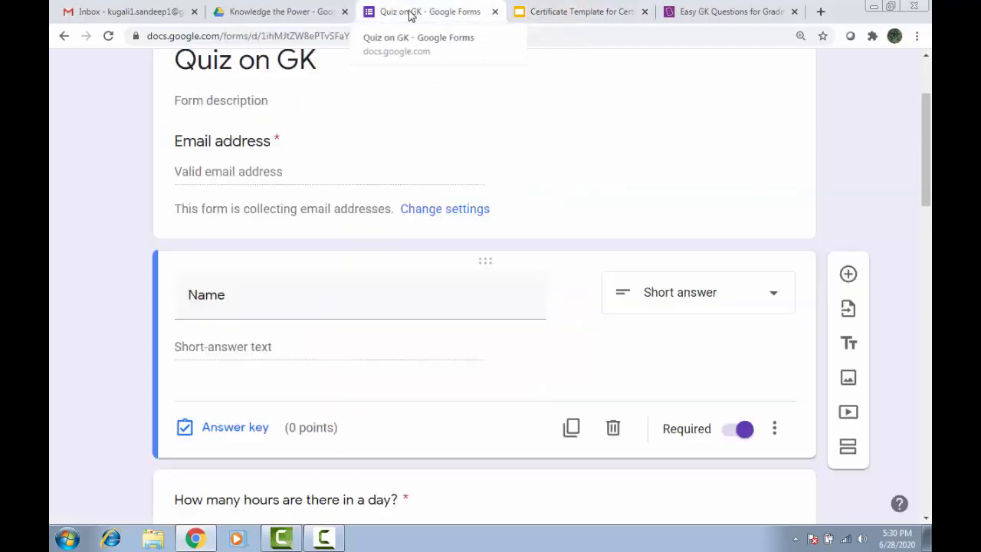
left_click(545, 12)
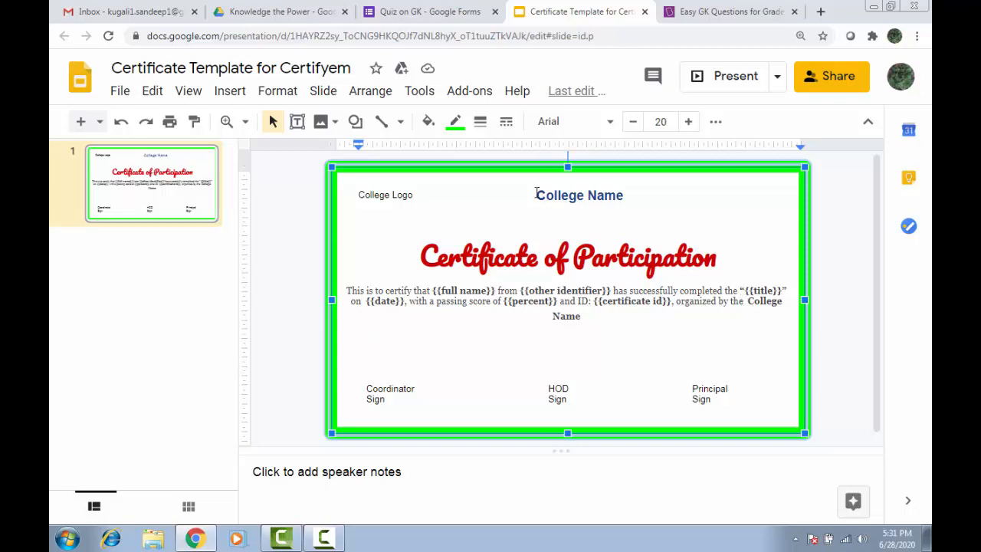
left_click_drag(536, 195, 625, 196)
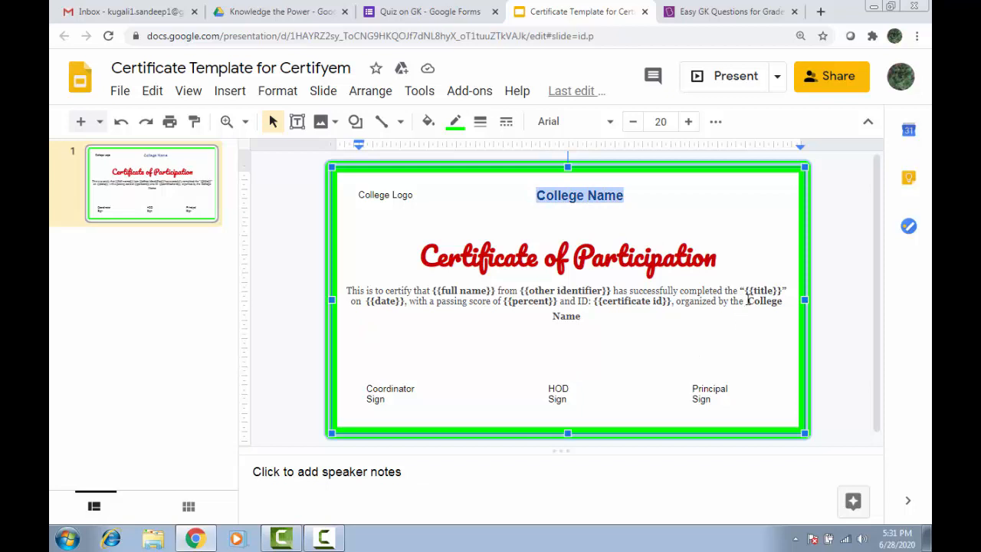
left_click_drag(748, 301, 763, 315)
left_click(406, 400)
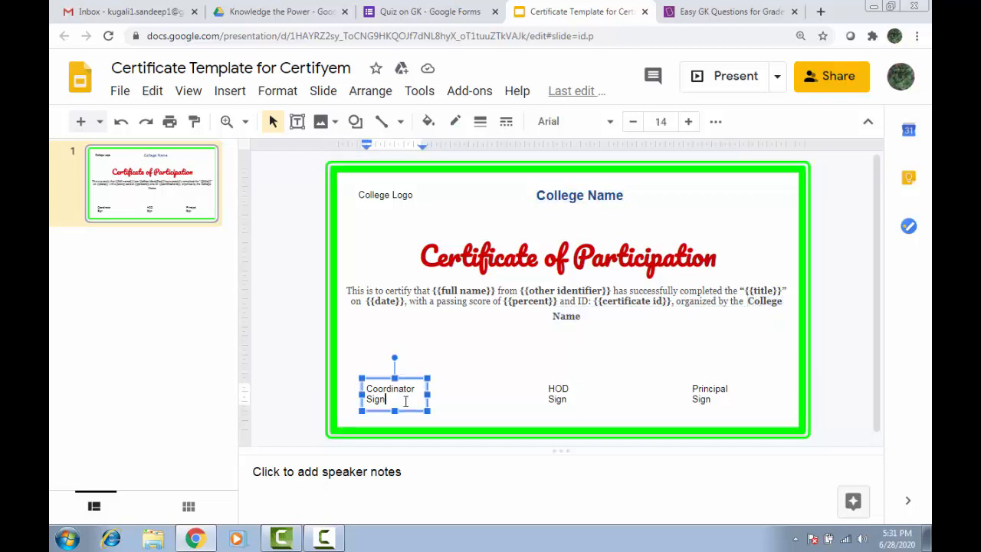
left_click(456, 392)
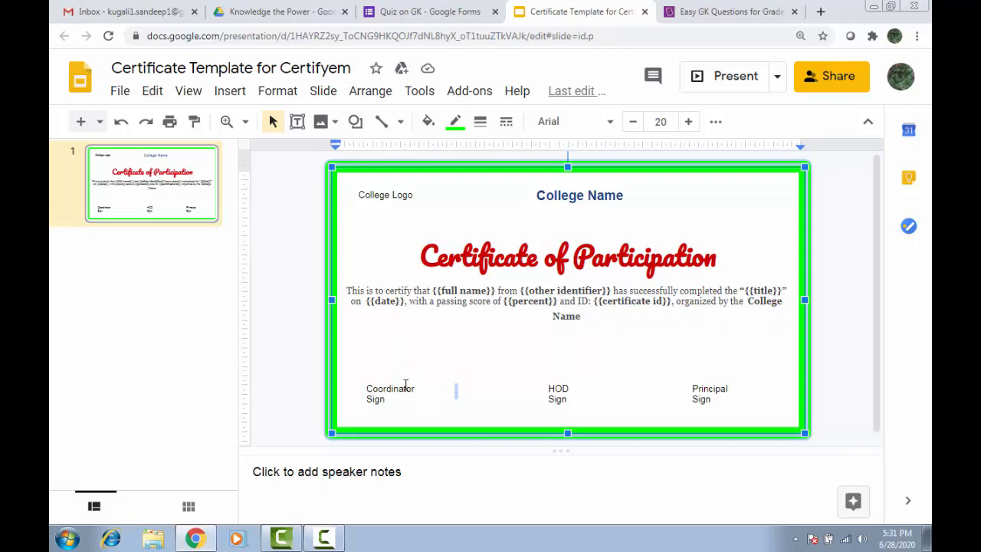
left_click(232, 92)
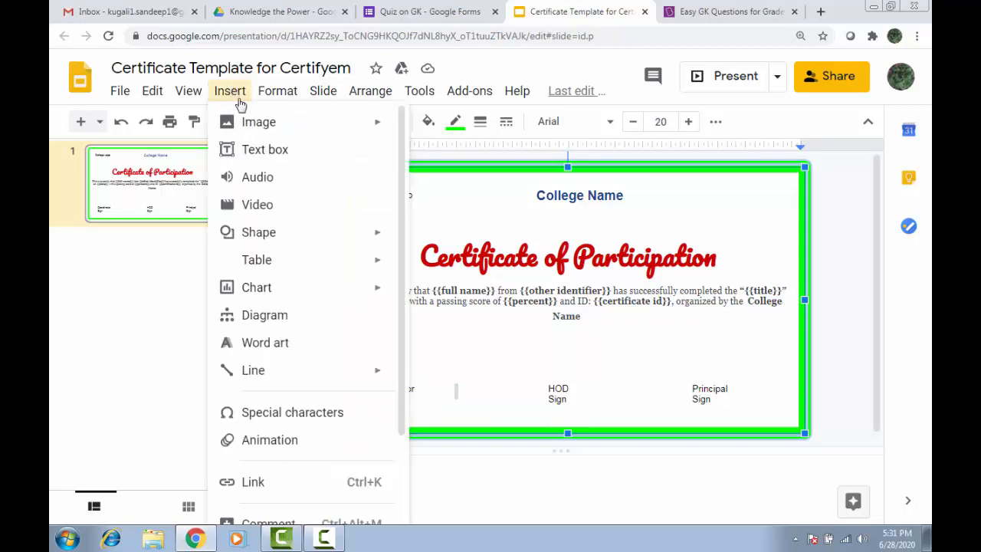
mouse_move(253, 123)
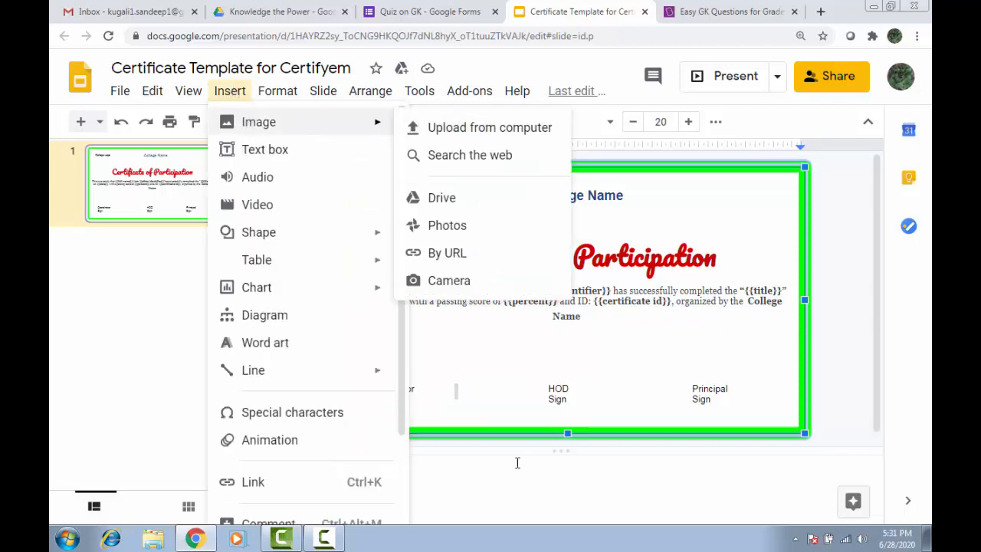
left_click(454, 373)
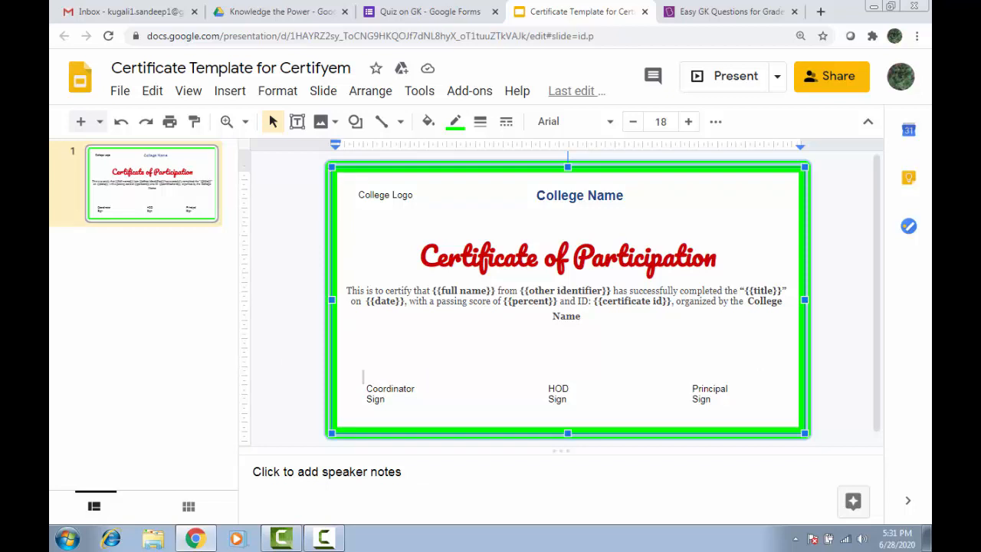
left_click(330, 170)
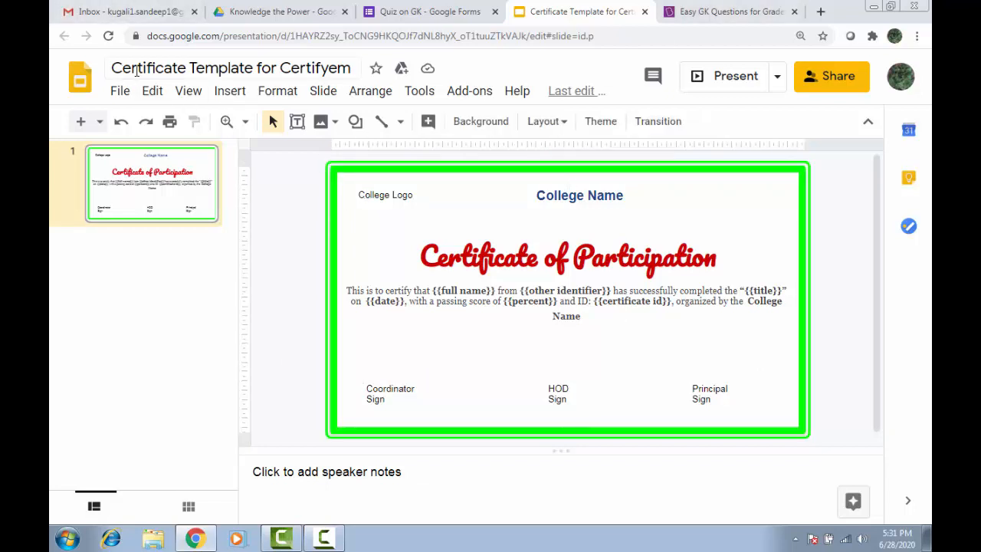
left_click(139, 67)
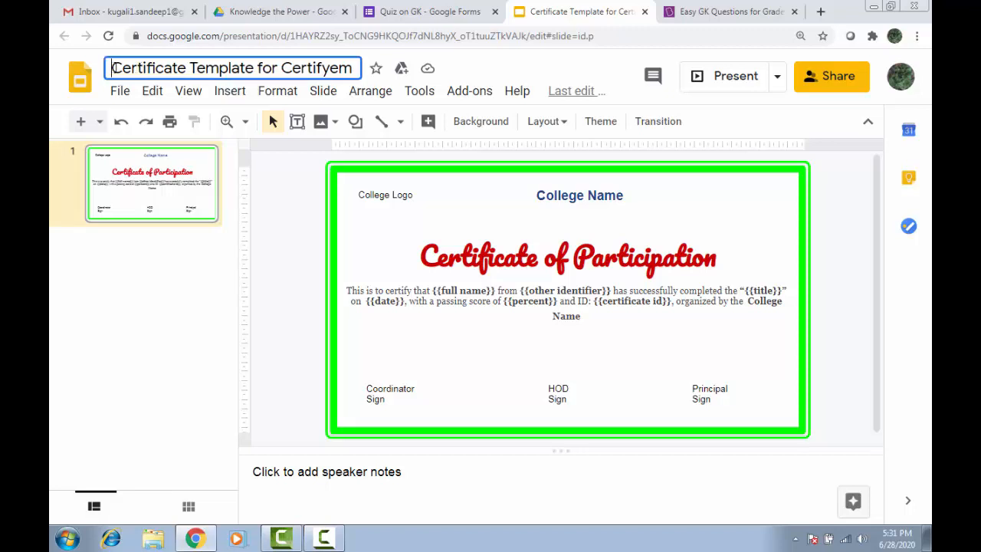
left_click_drag(112, 68, 357, 68)
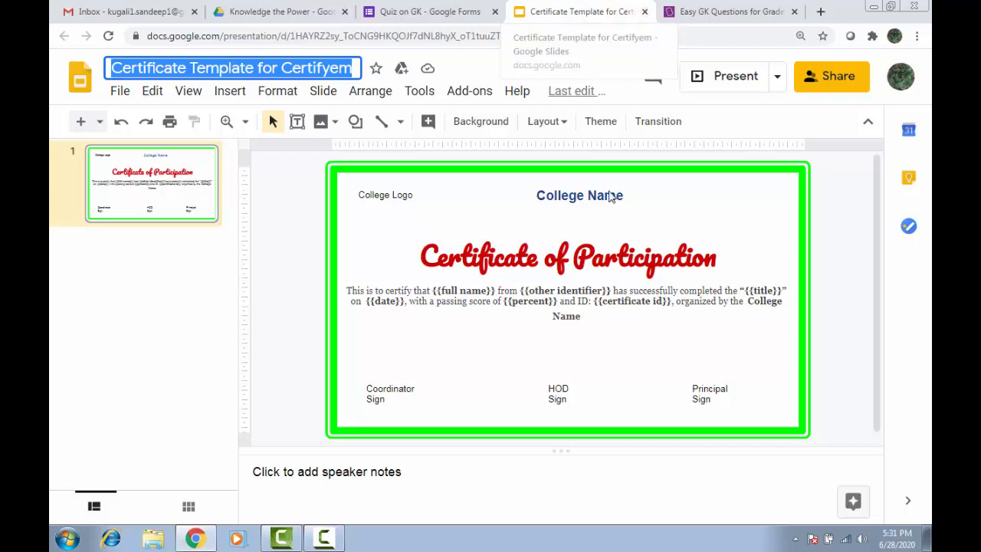
Add a required short-answer 'College Name' question below Name, then return to the Slides template.
left_click(404, 9)
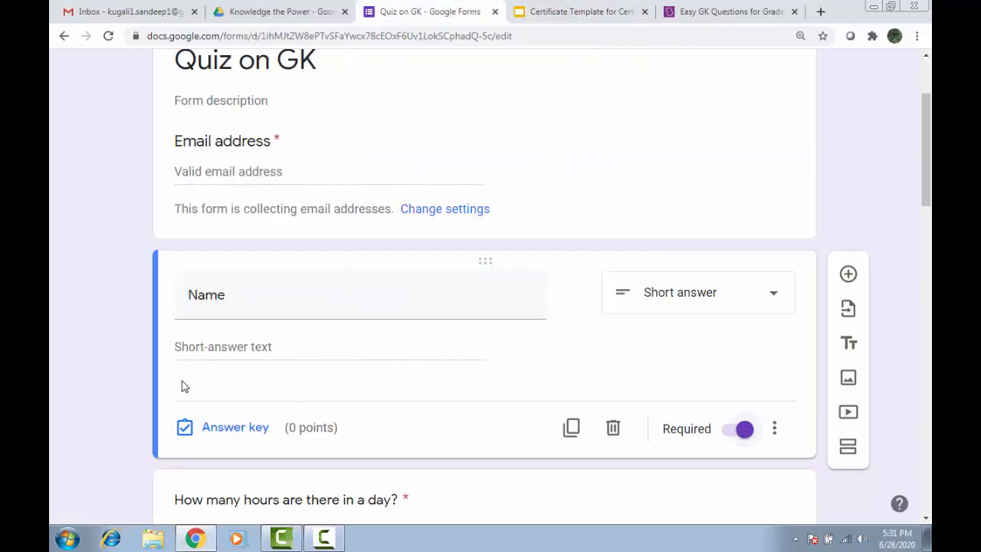
scroll(291, 386, "down", 2)
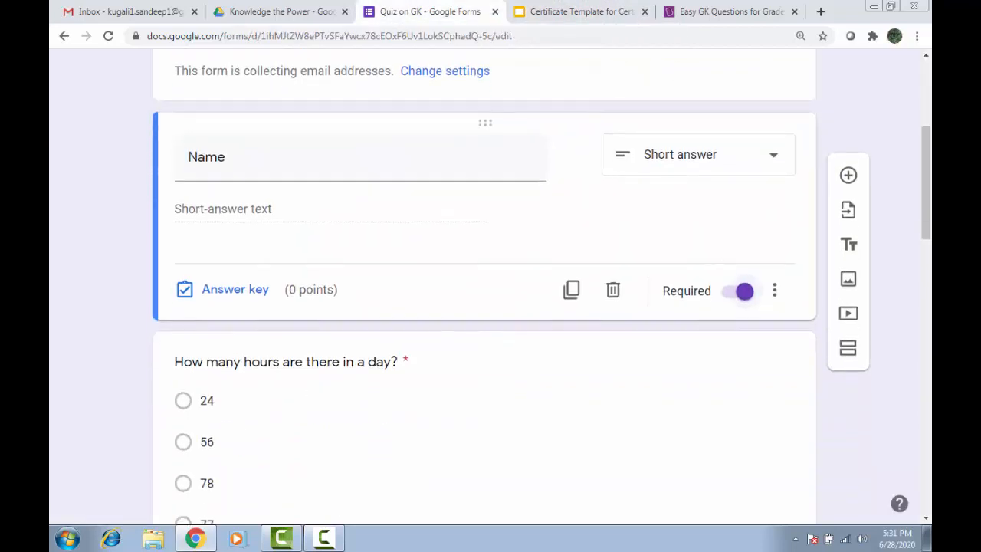
left_click(849, 175)
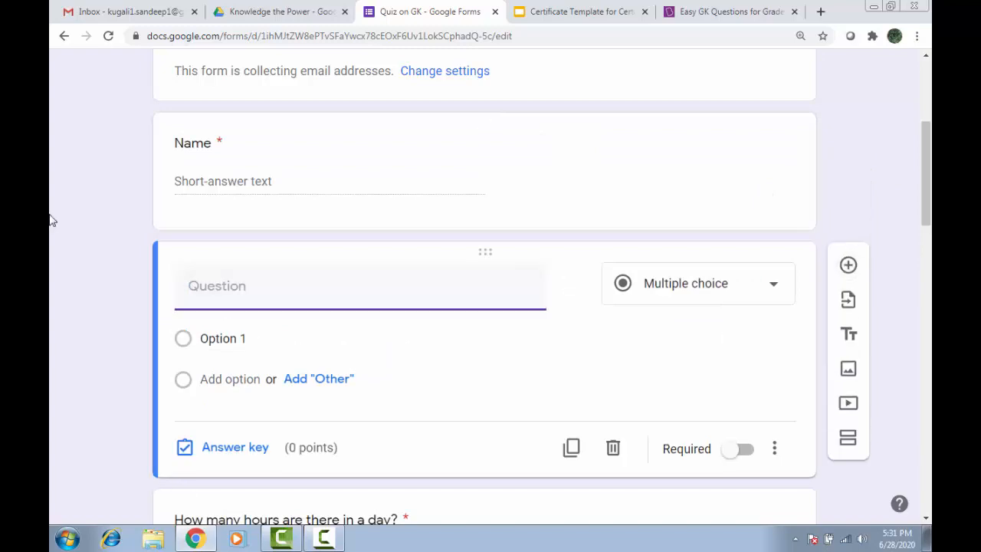
type("O")
key("BackSpace")
type("College Name")
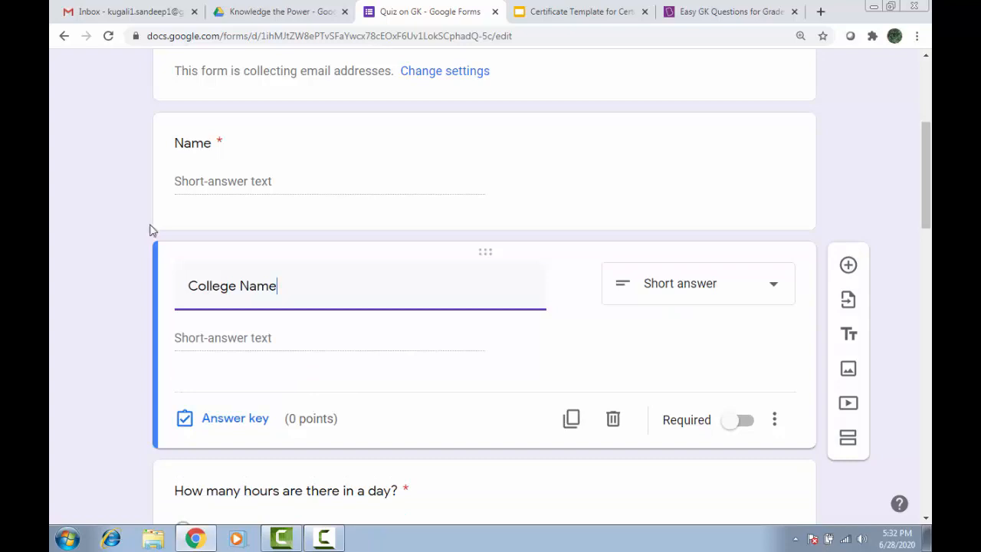
left_click(740, 422)
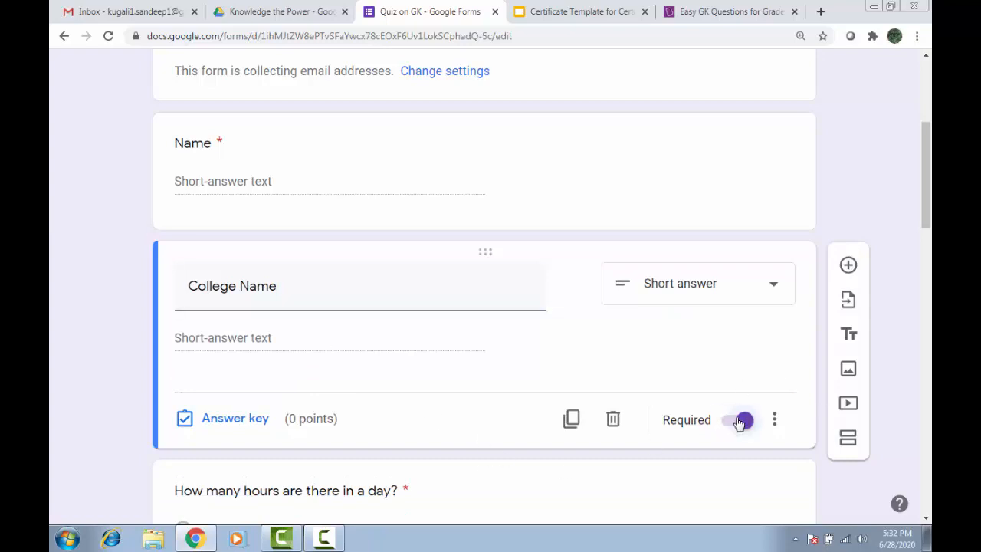
left_click(579, 12)
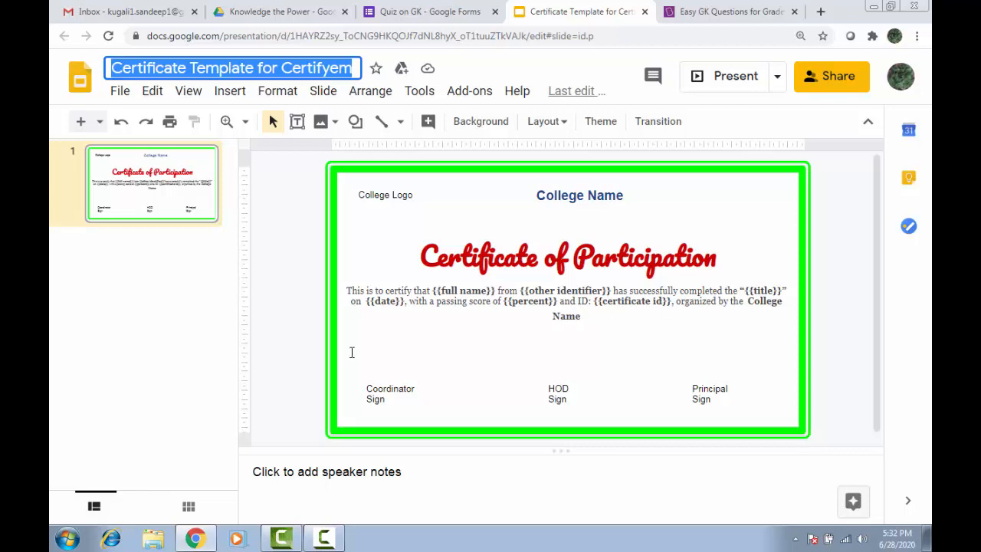
left_click(643, 12)
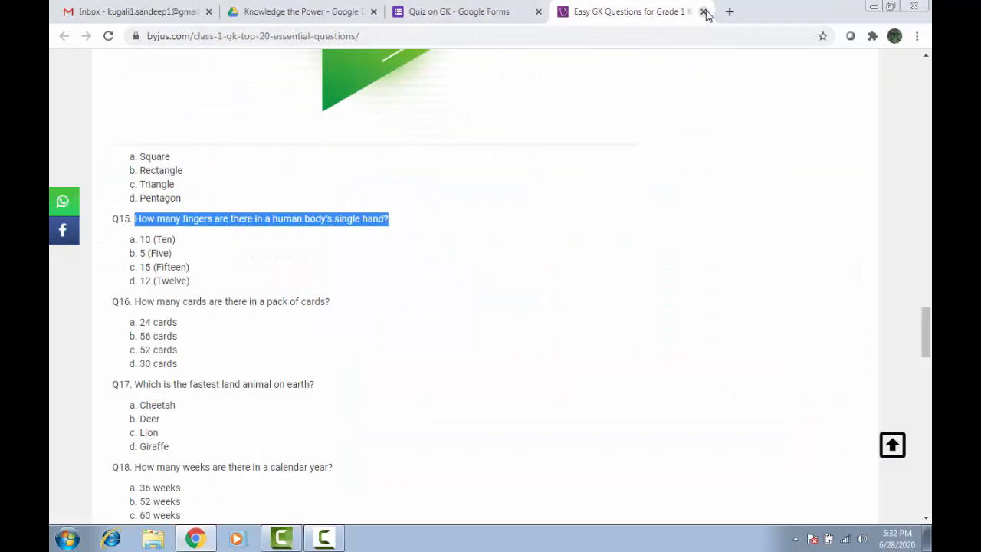
left_click(704, 12)
scroll(744, 383, "down", 4)
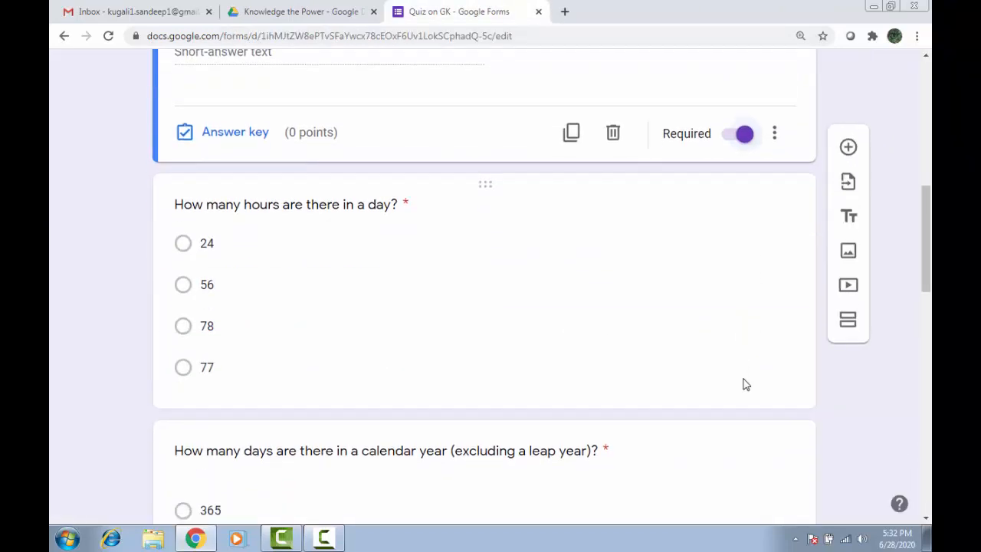
scroll(745, 383, "down", 3)
scroll(745, 383, "up", 10)
scroll(744, 383, "down", 2)
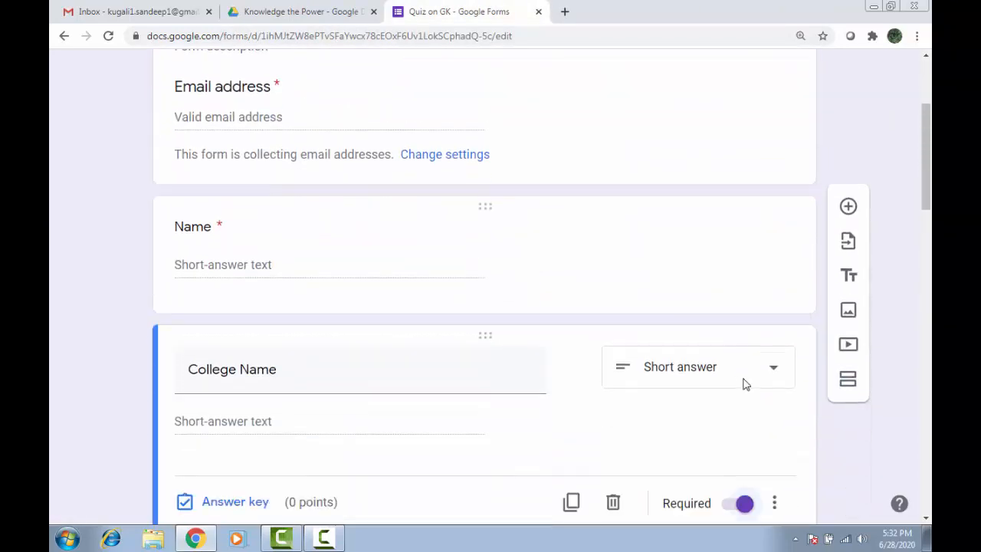
scroll(613, 318, "up", 3)
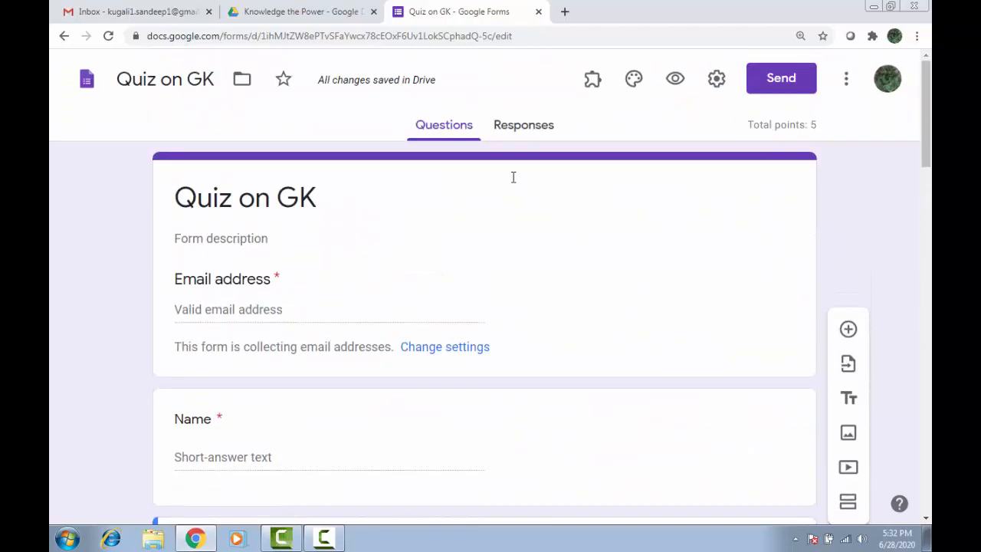
left_click(521, 130)
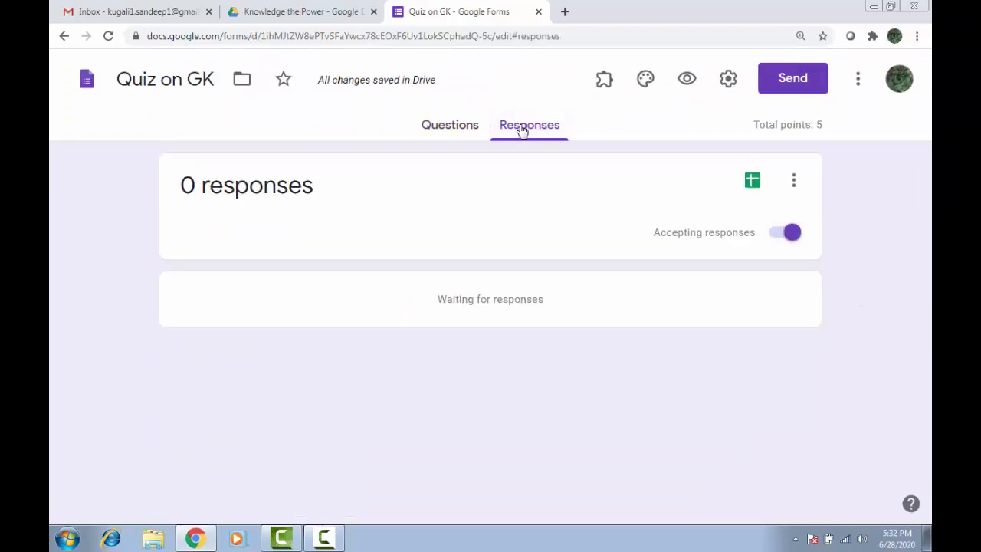
left_click(448, 132)
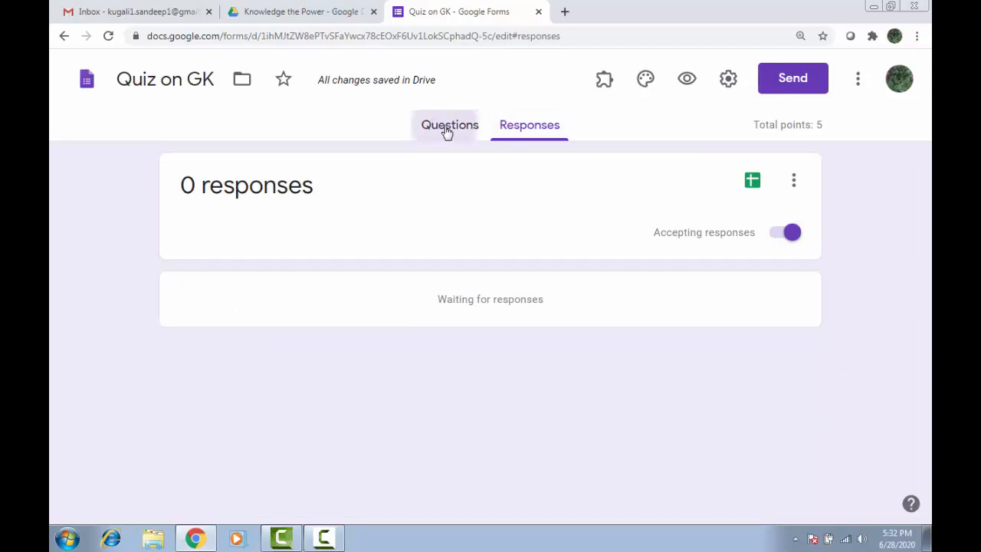
left_click(531, 130)
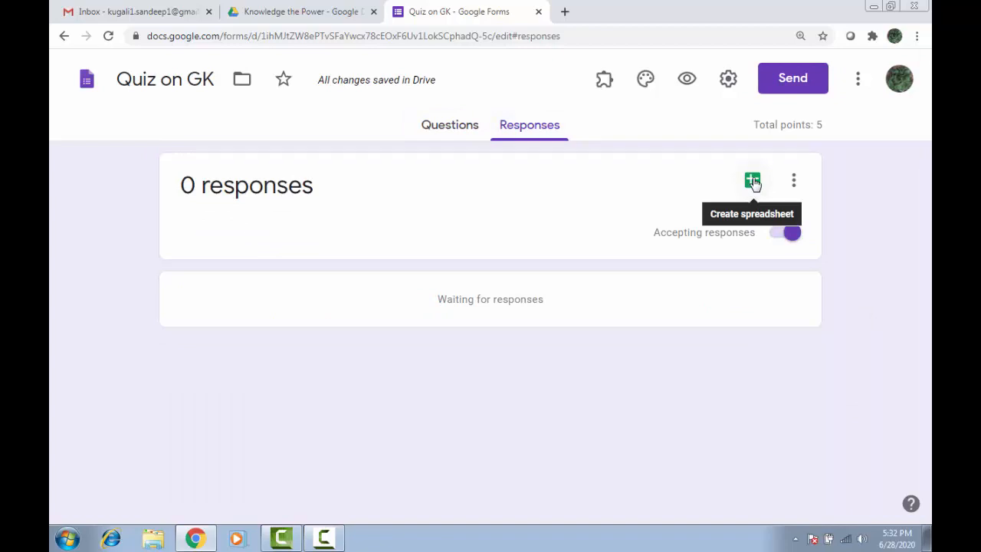
left_click(434, 132)
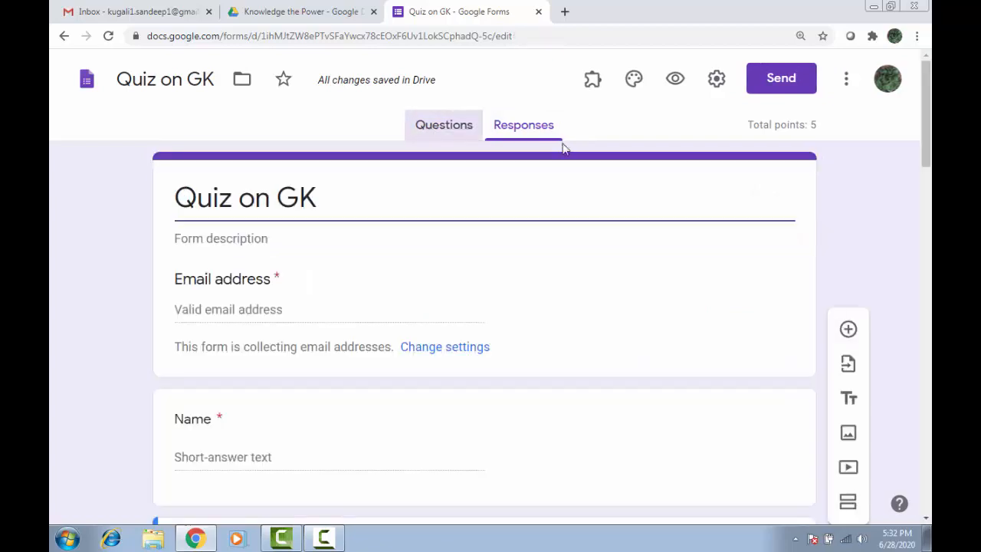
Browse the Certify'em entry in the Add-ons list, then close the list.
left_click(592, 80)
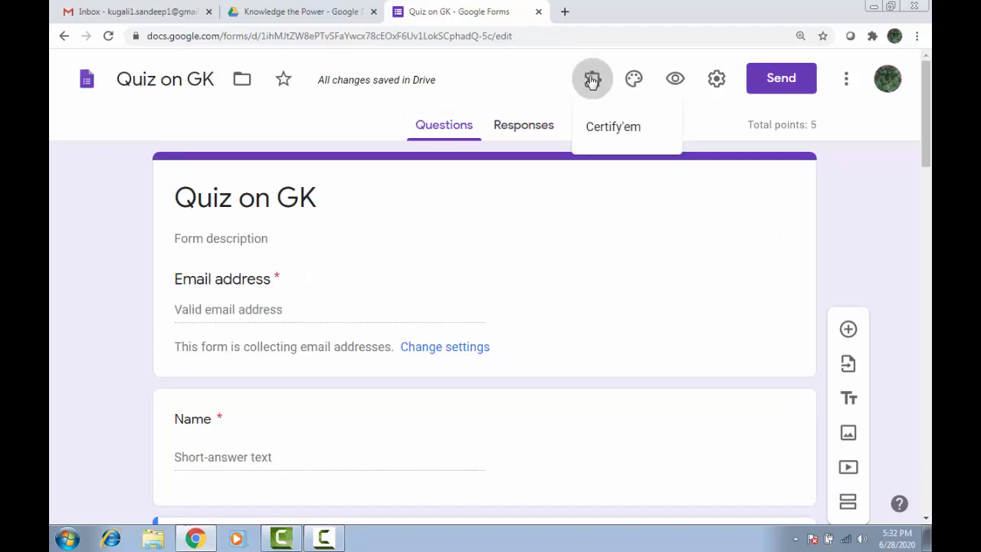
left_click(624, 131)
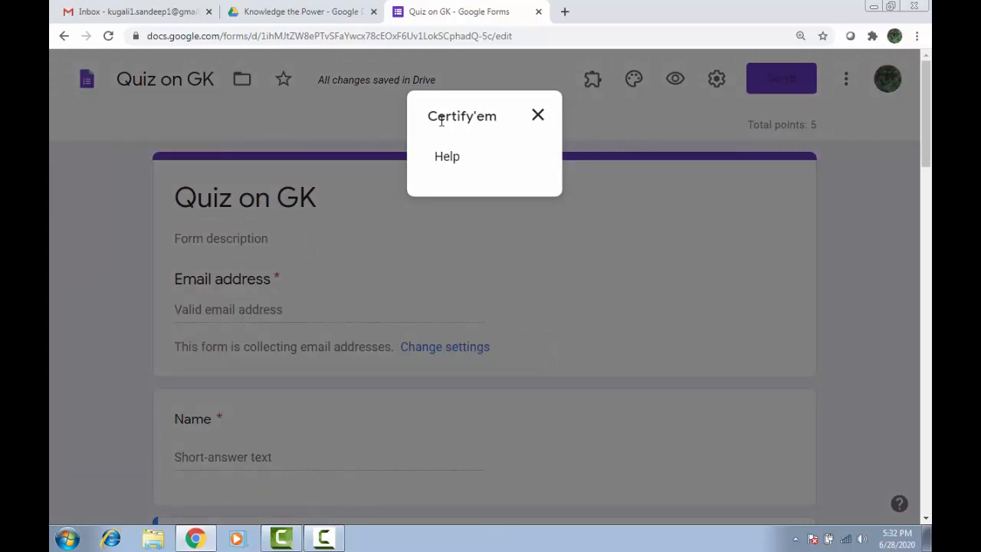
left_click(539, 116)
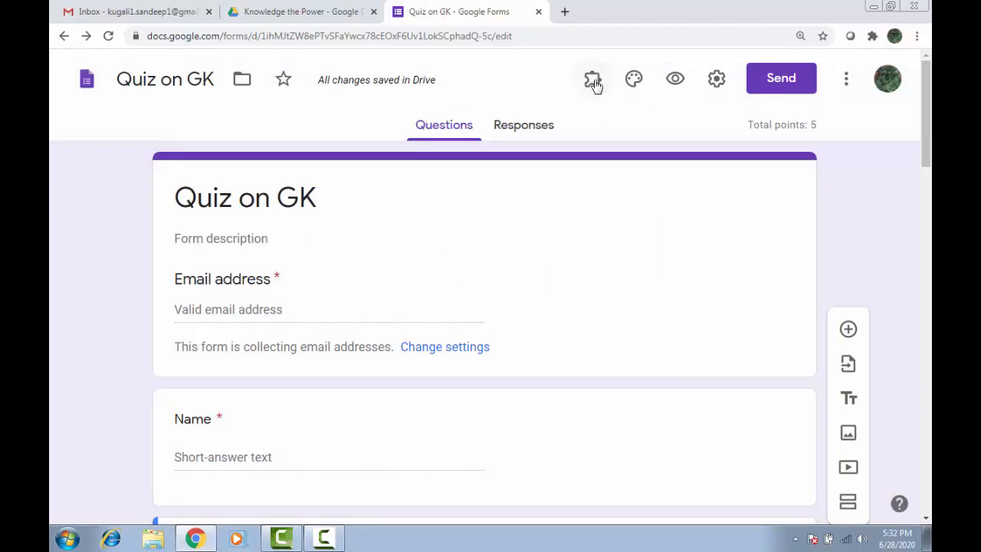
left_click(595, 83)
left_click(595, 123)
Open the Certify'em Help, scroll through it, and close it.
left_click(591, 88)
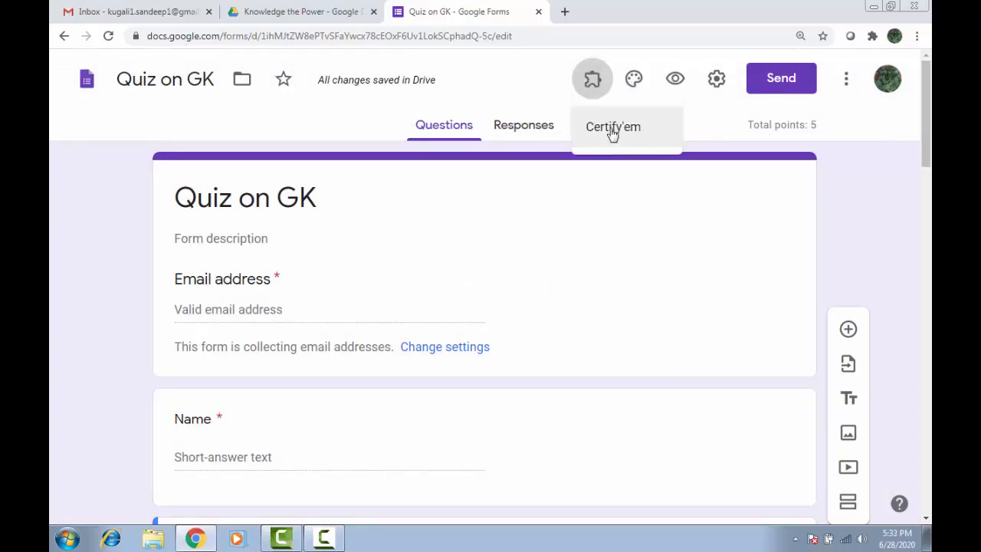
left_click(613, 131)
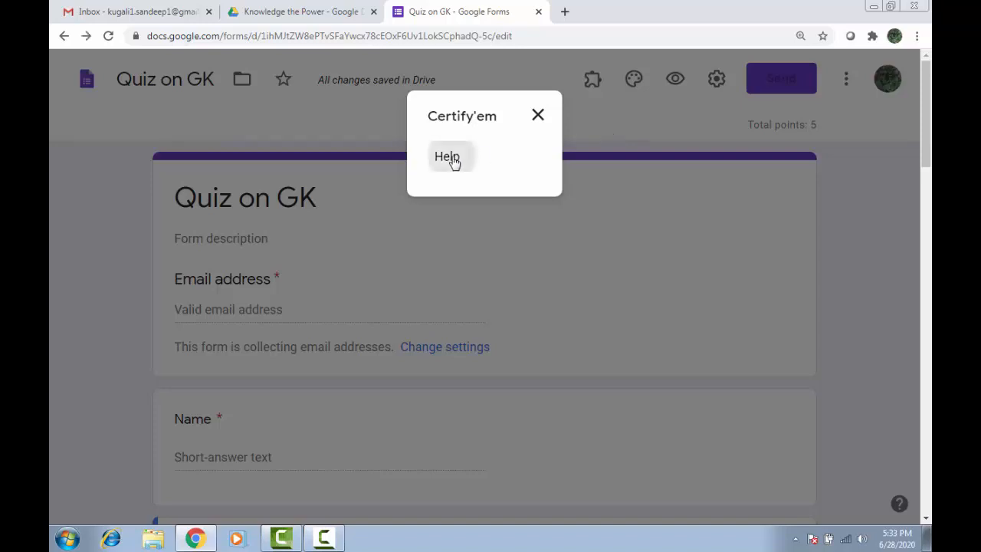
left_click(453, 157)
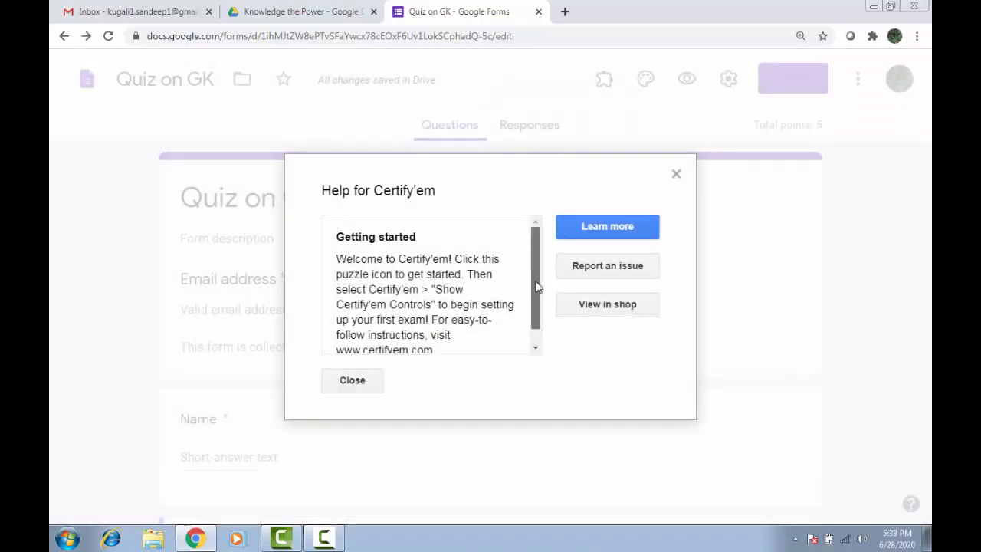
left_click_drag(539, 285, 542, 314)
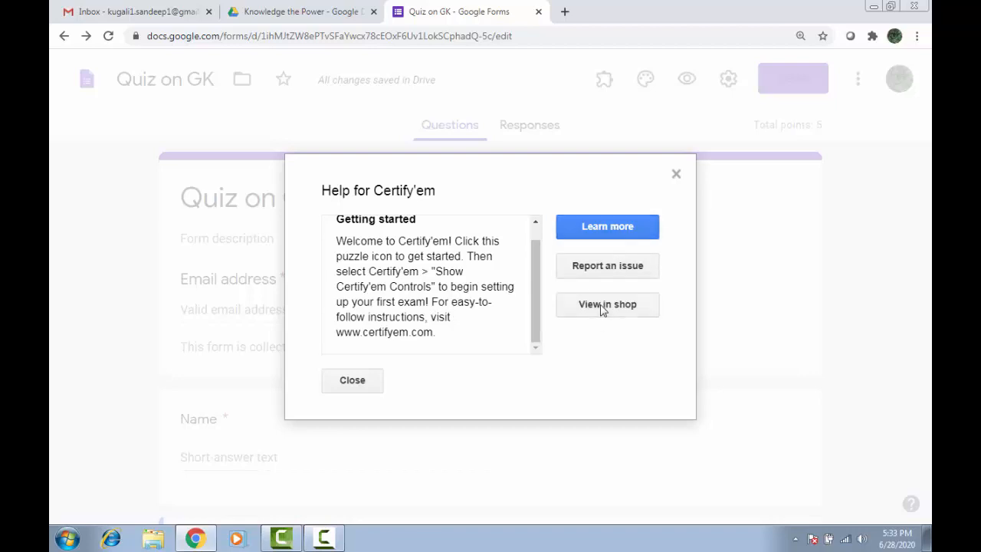
left_click(335, 386)
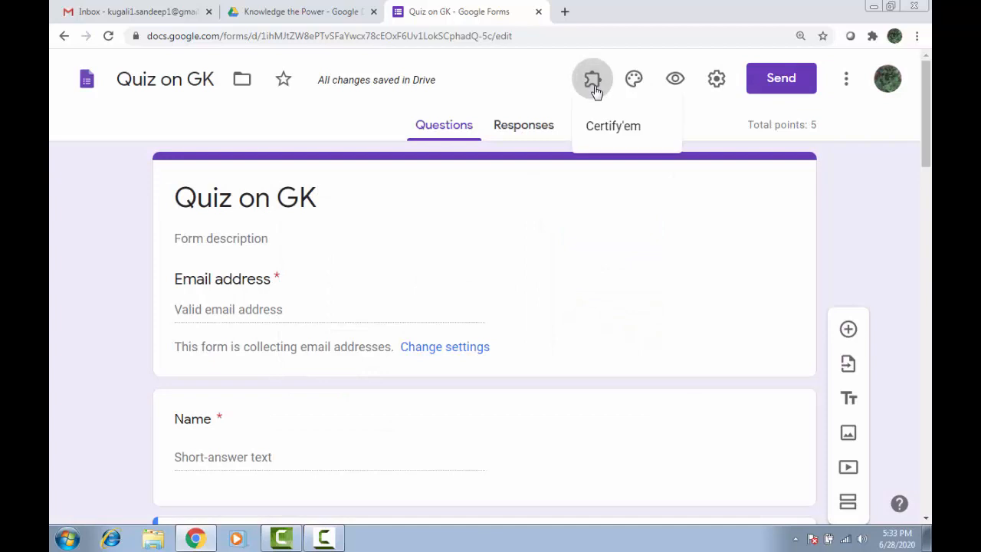
Dismiss the Certify'em options and bring up the More (⋮) form actions menu.
left_click(611, 131)
left_click(538, 116)
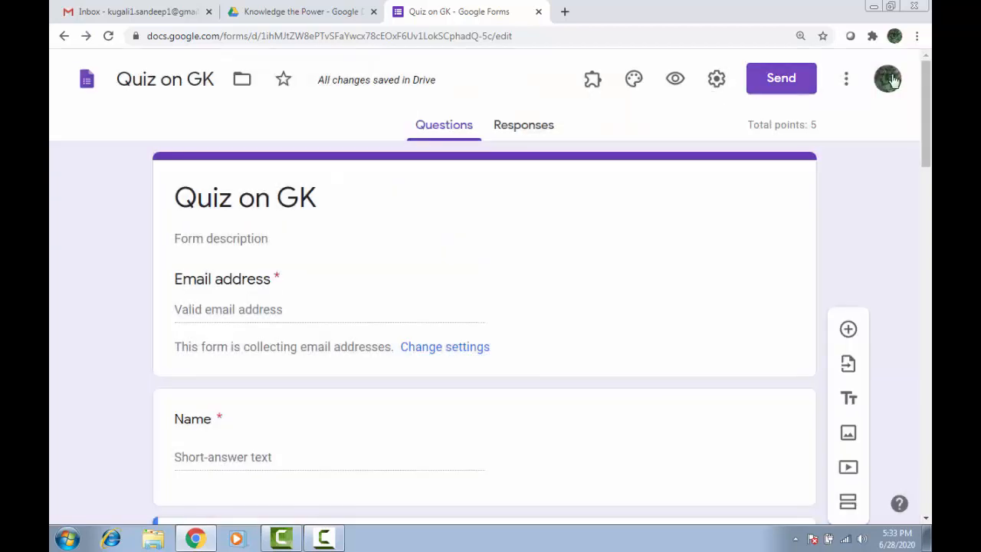
left_click(850, 83)
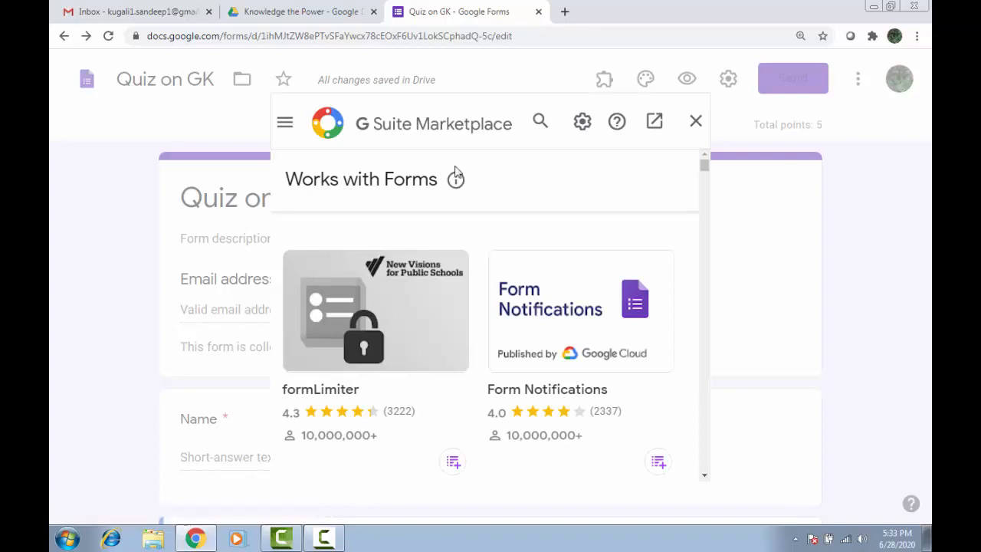
Search the Marketplace for 'cert' to find Certify'em.
left_click(541, 121)
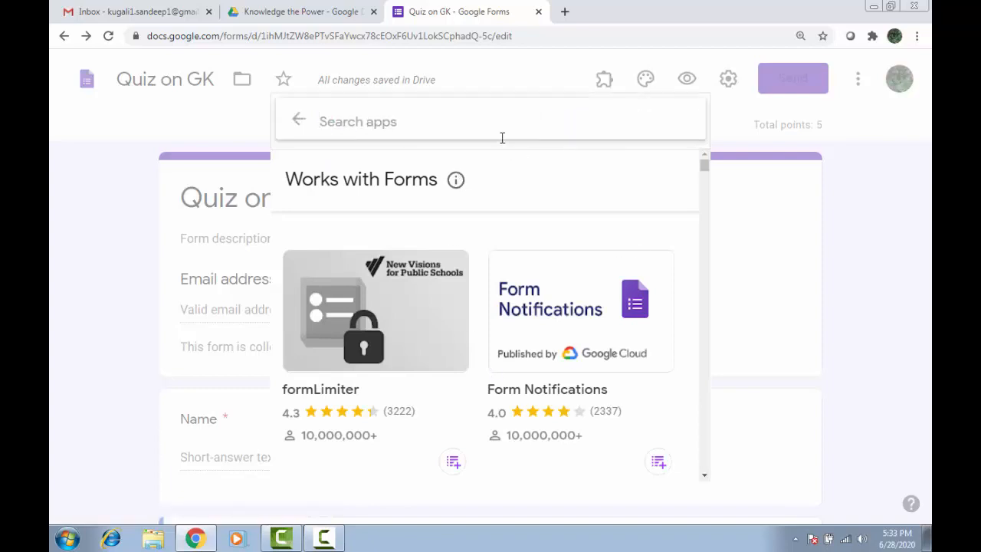
type("certif")
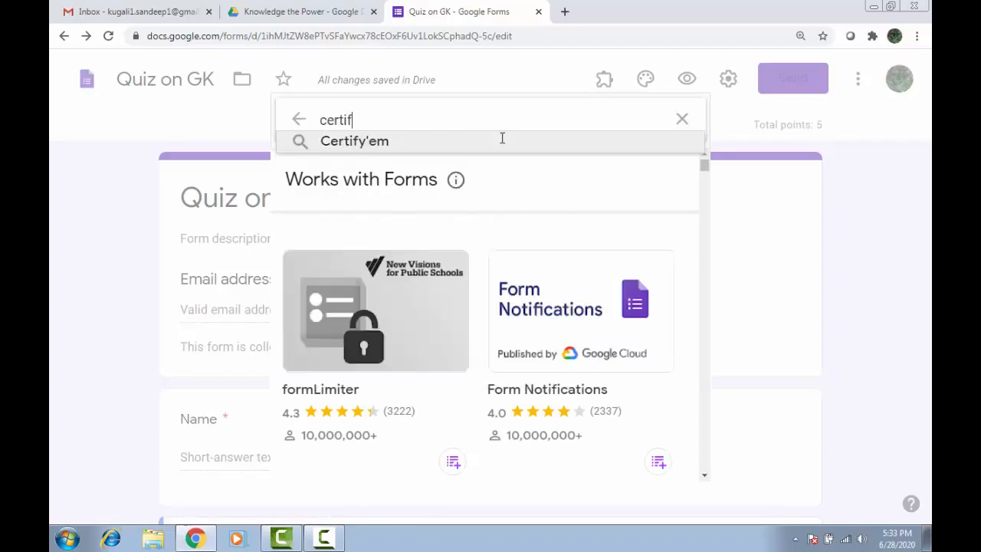
left_click(502, 142)
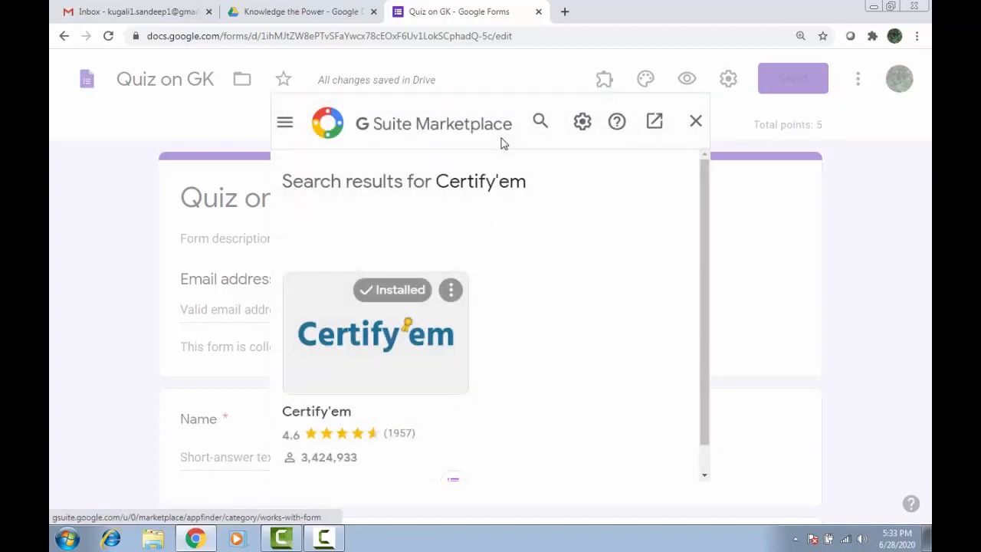
Uninstall Certify'em, confirm, and open its Marketplace listing page.
left_click(451, 290)
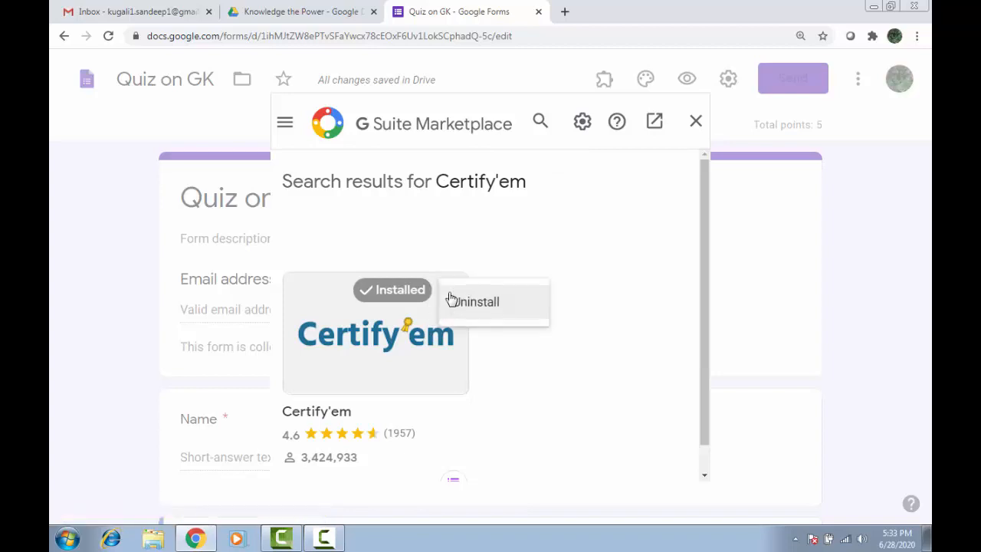
left_click(492, 304)
left_click(593, 381)
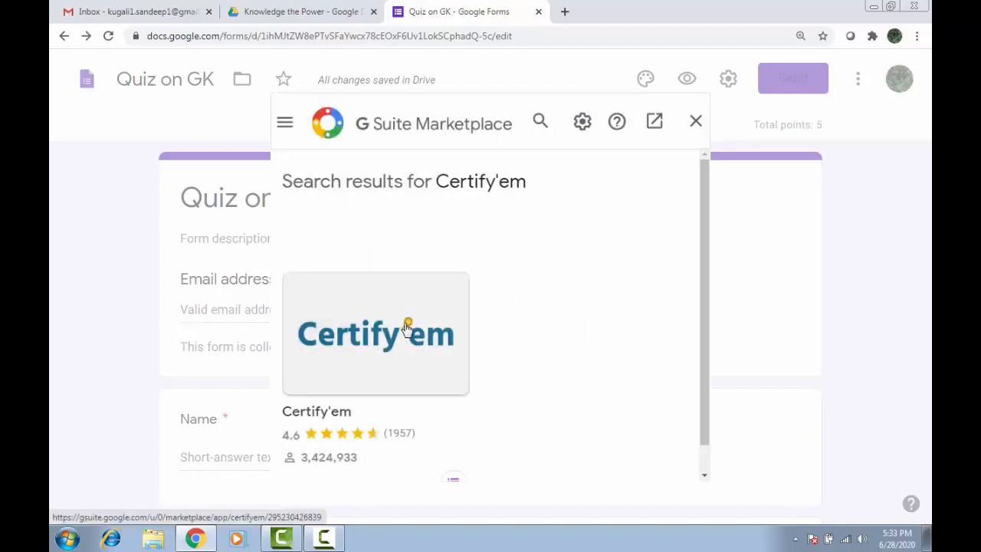
left_click(407, 328)
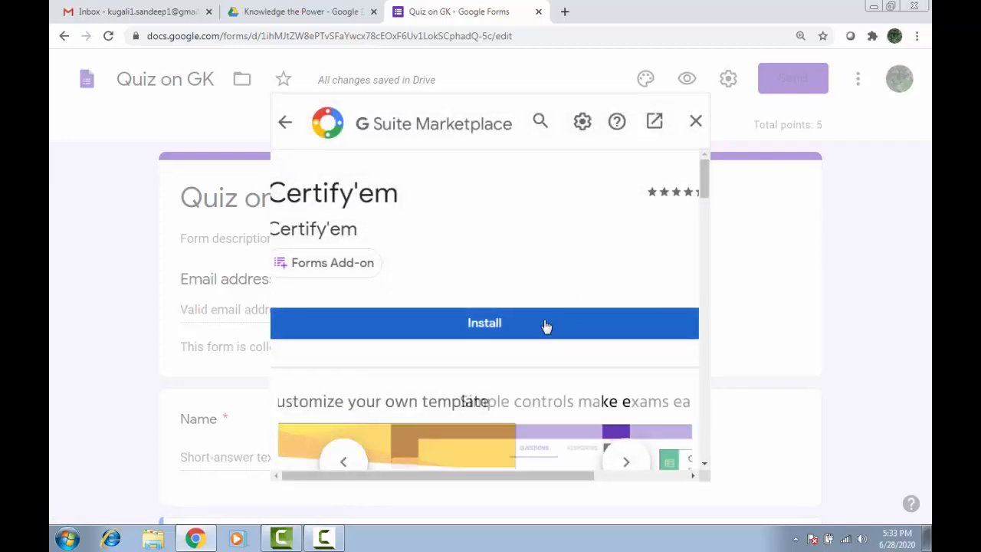
Install Certify'em with the signed-in Google account, allow its access, and finish.
left_click(545, 326)
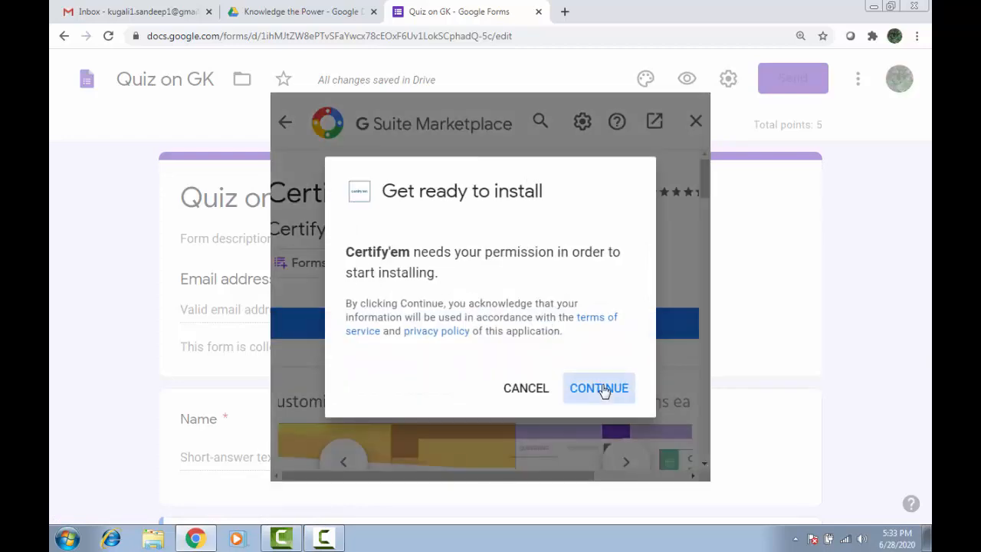
left_click(602, 391)
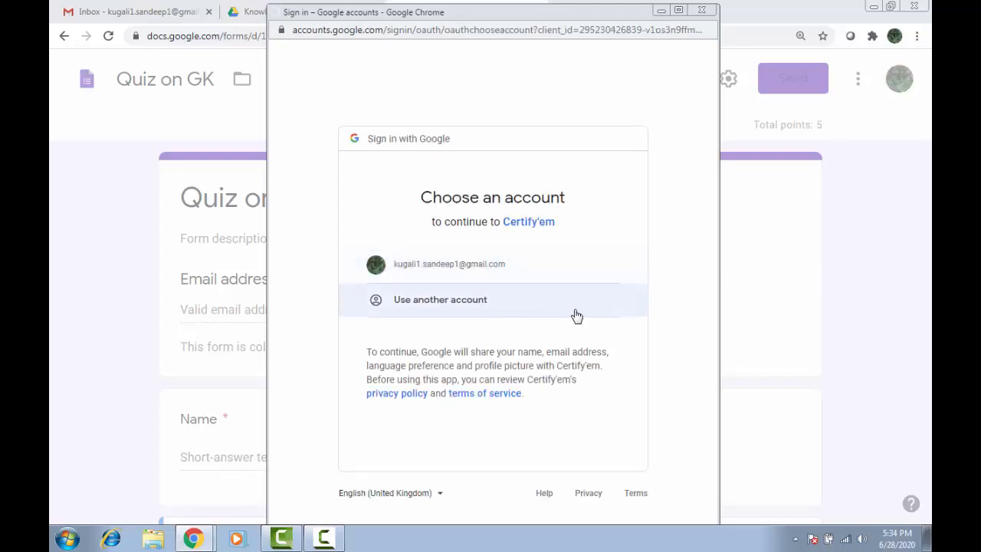
left_click(577, 316)
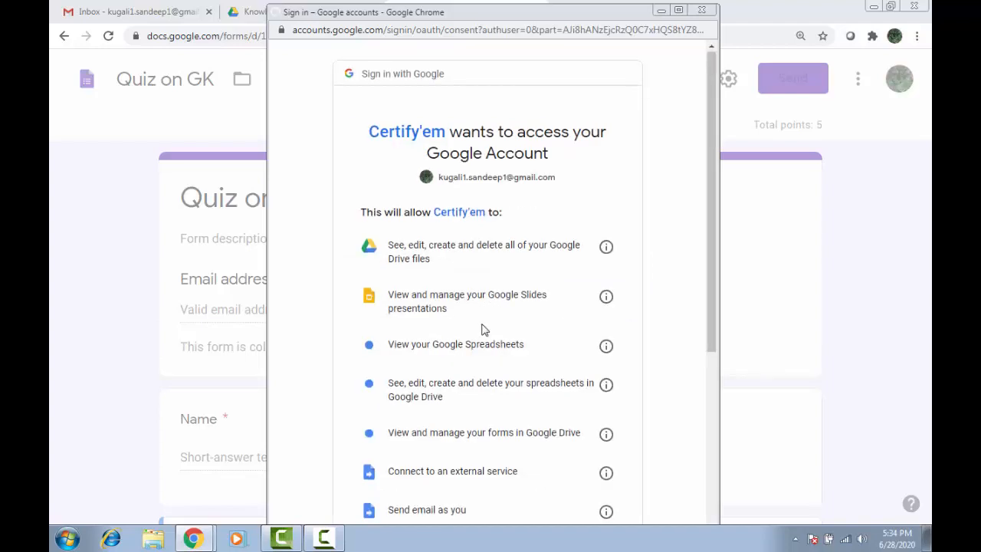
scroll(484, 328, "down", 5)
left_click(581, 465)
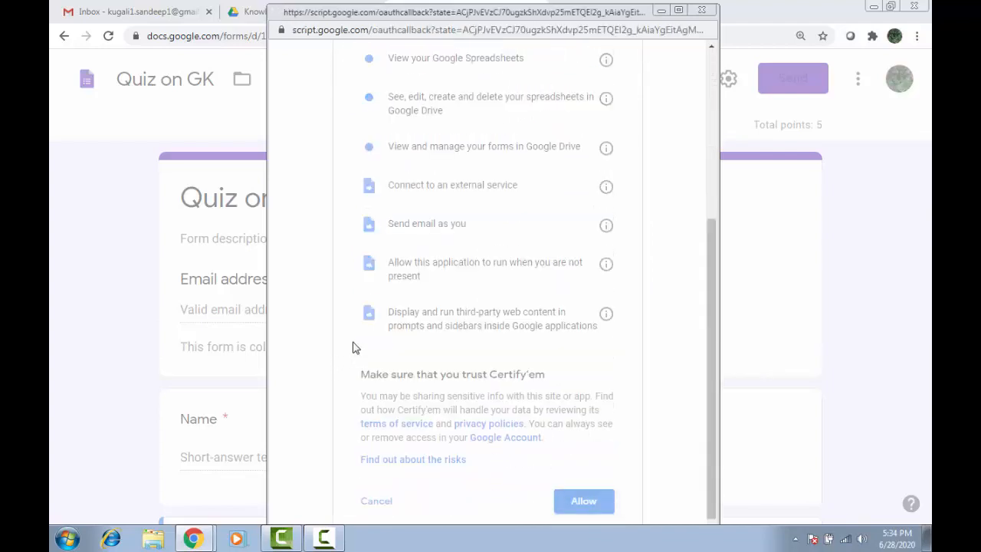
left_click(598, 406)
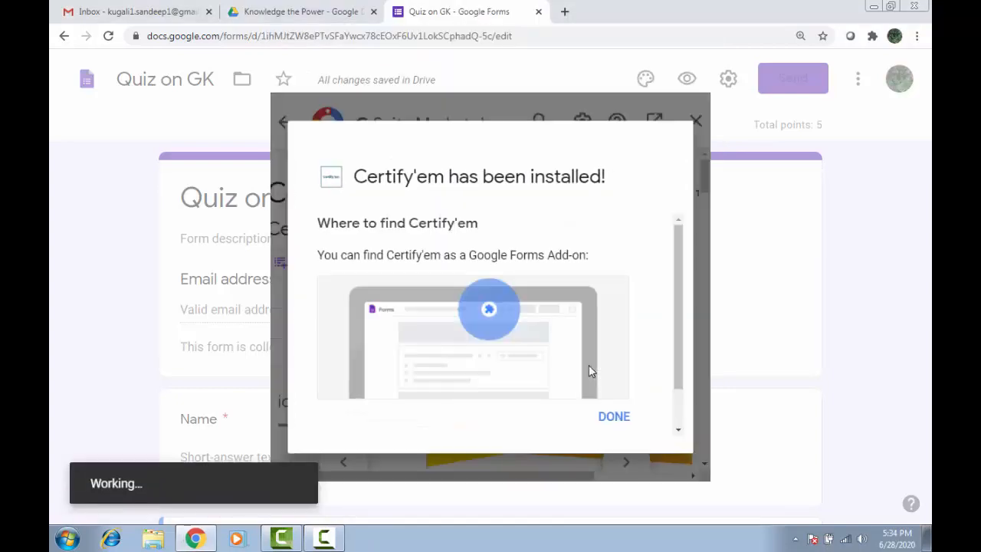
left_click(621, 418)
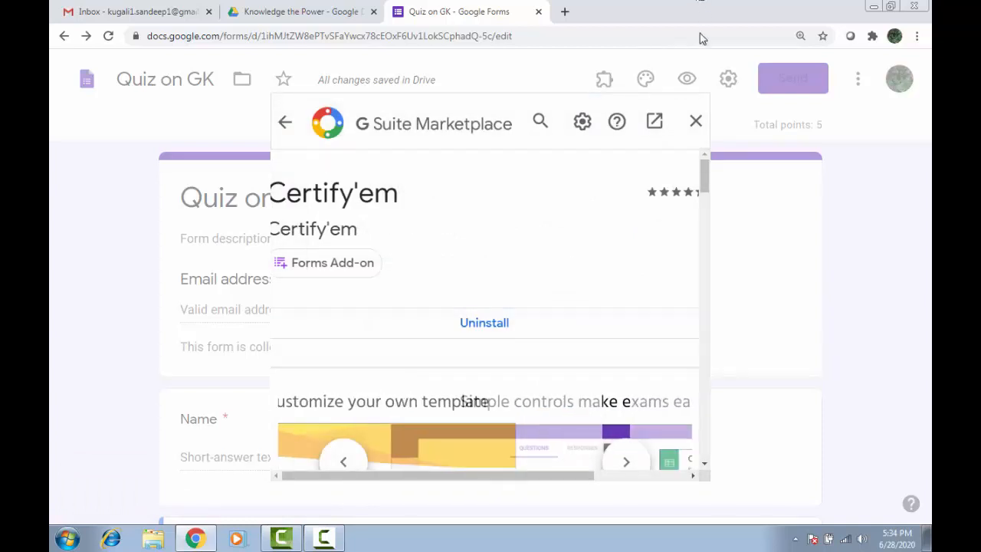
Close the Marketplace and Certify'em popup, then reload the form editor page.
left_click(694, 123)
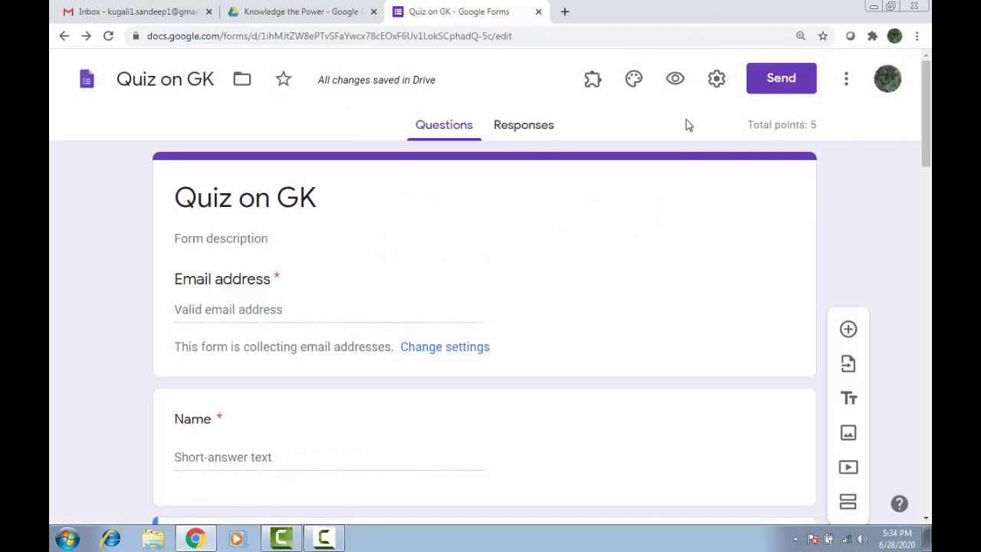
left_click(591, 82)
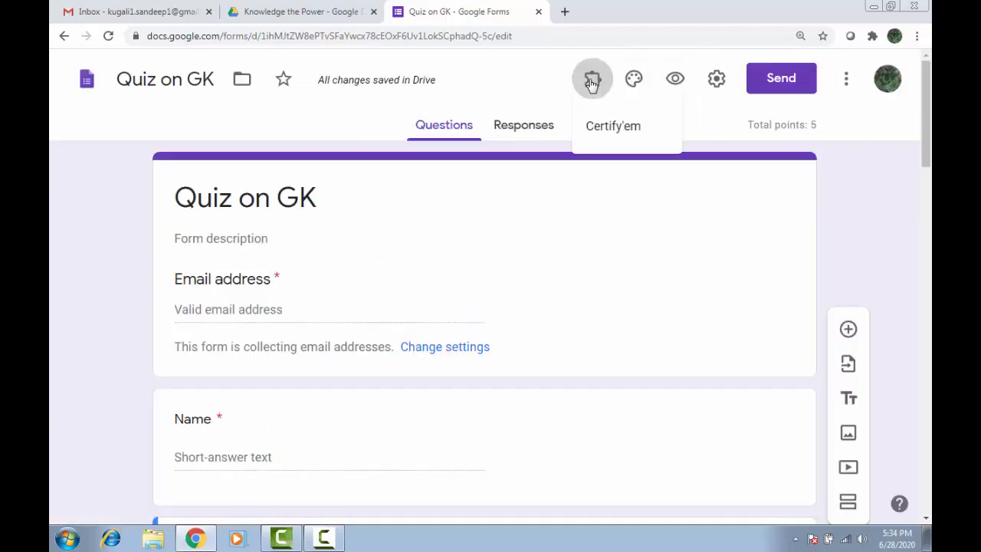
left_click(613, 135)
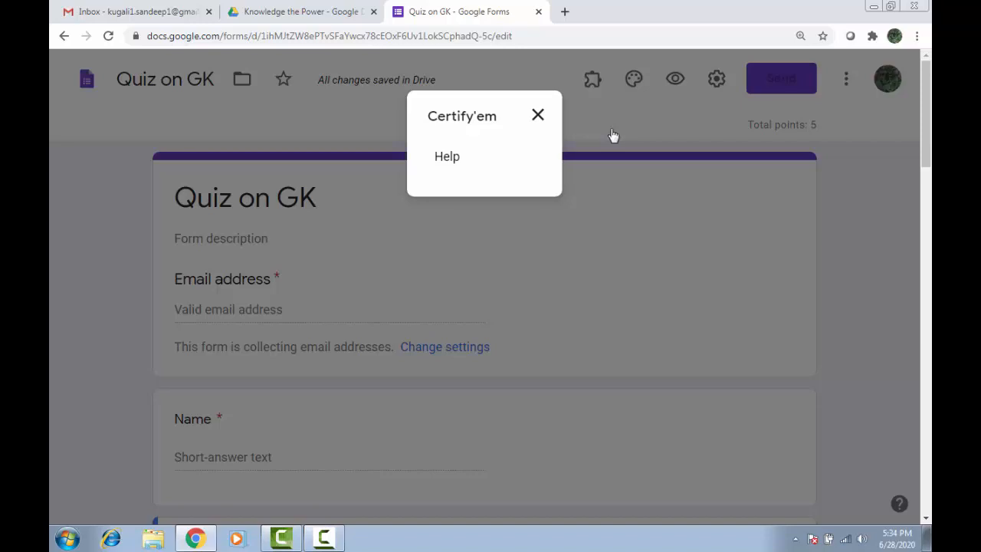
left_click(540, 115)
left_click(530, 36)
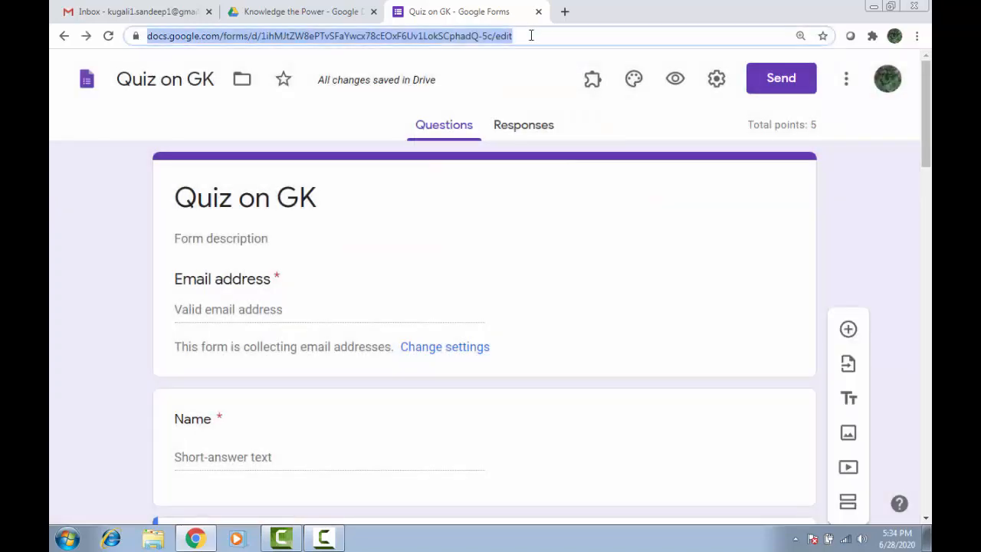
double_click(530, 36)
left_click(573, 38)
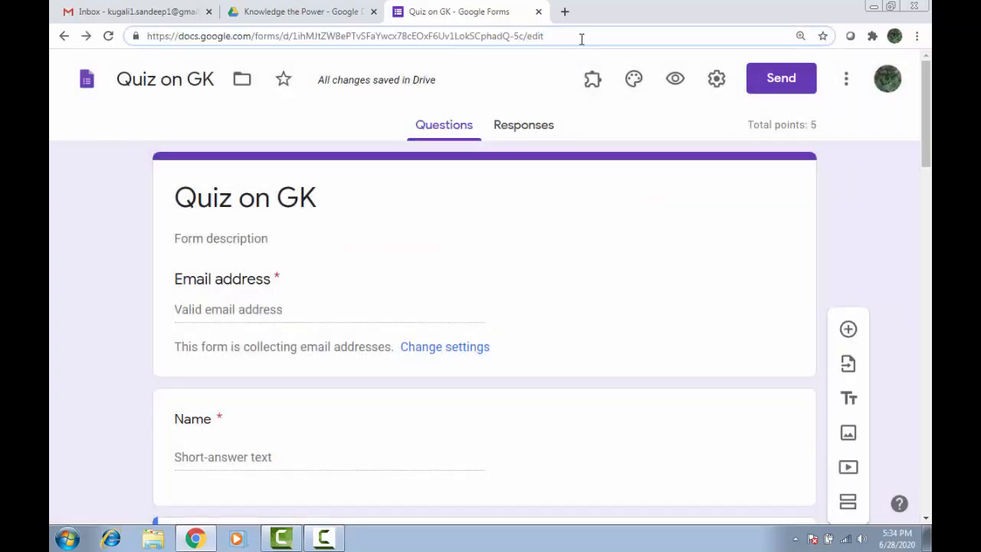
key("Return")
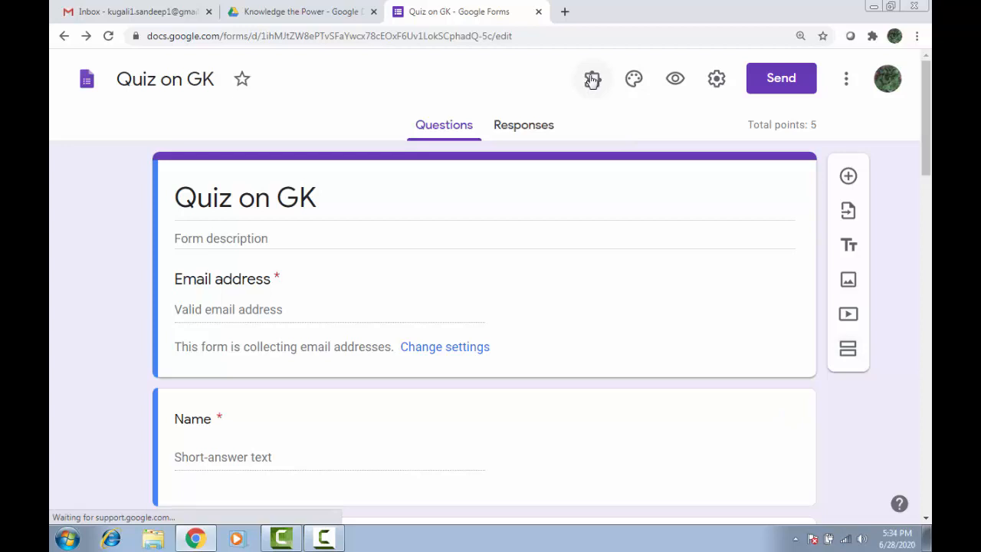
Dismiss the quiz tour and show the Certify'em controls sidebar.
left_click(592, 81)
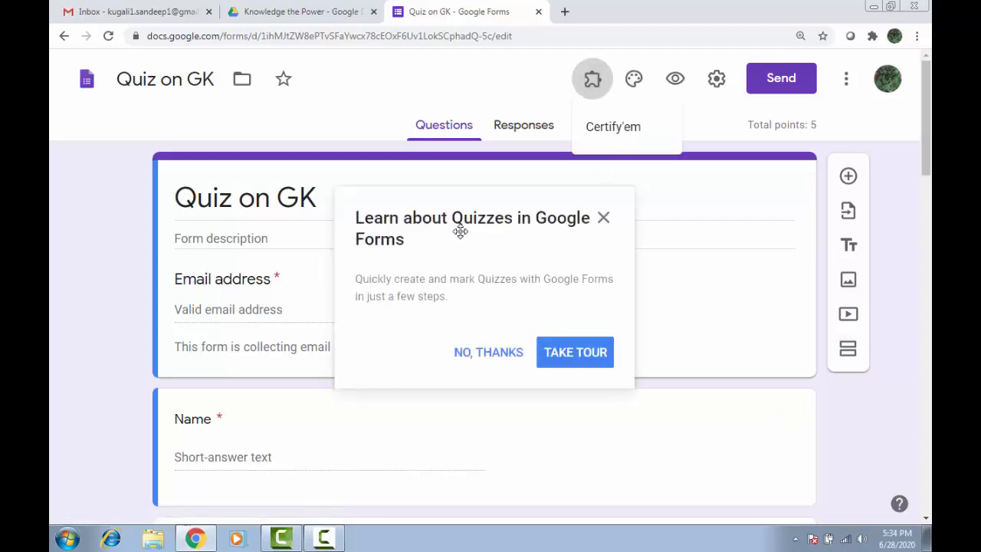
left_click(604, 218)
left_click(591, 80)
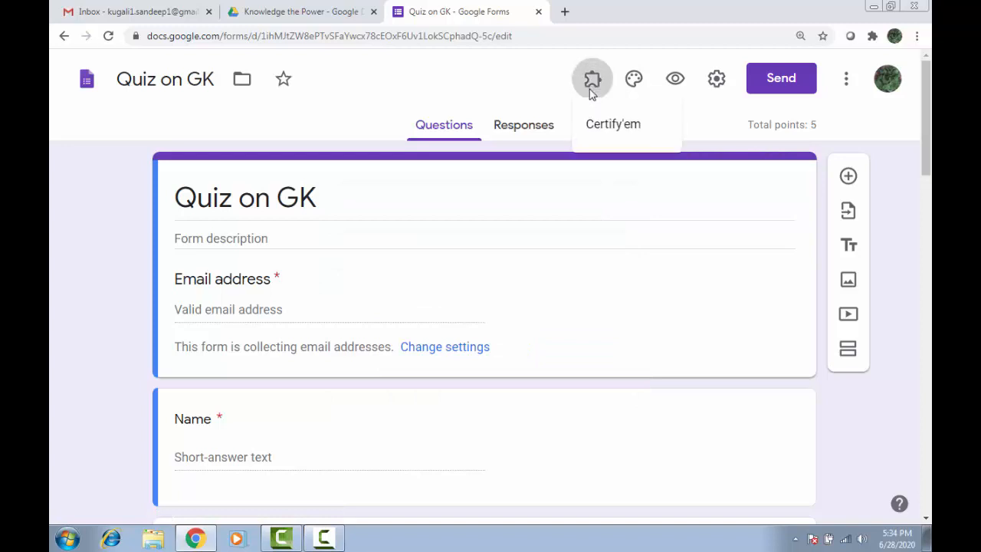
left_click(603, 129)
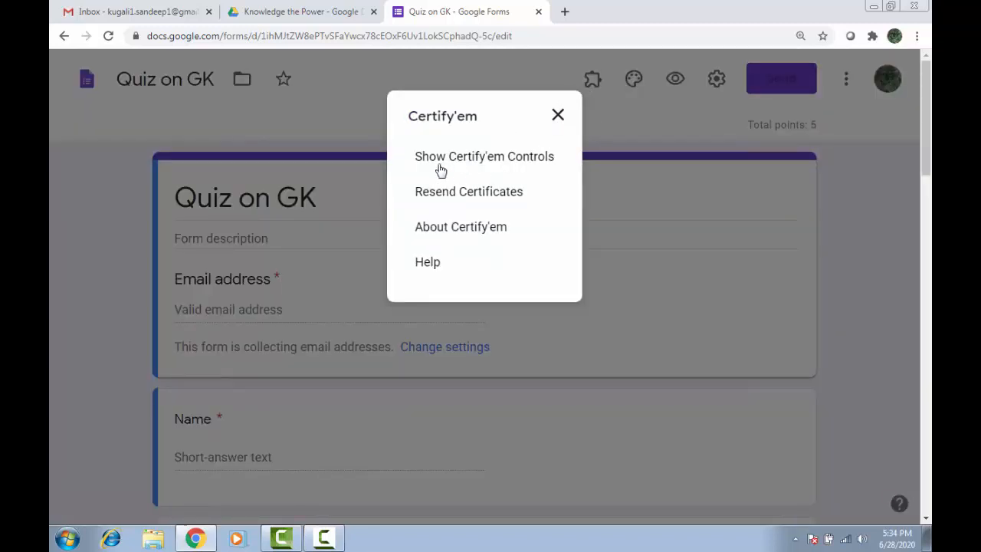
left_click(485, 158)
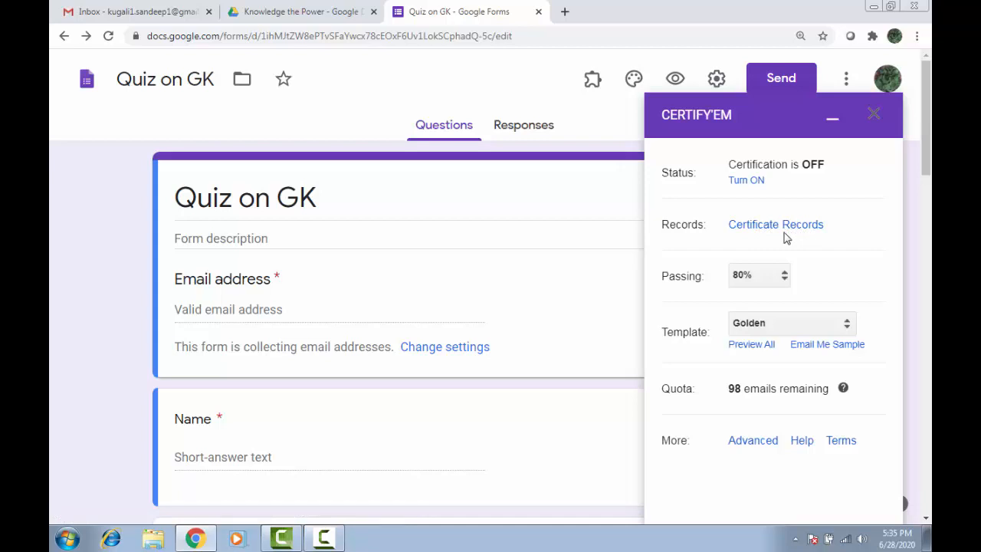
Set the passing score to 50% and choose Use a Custom Template.
left_click(763, 282)
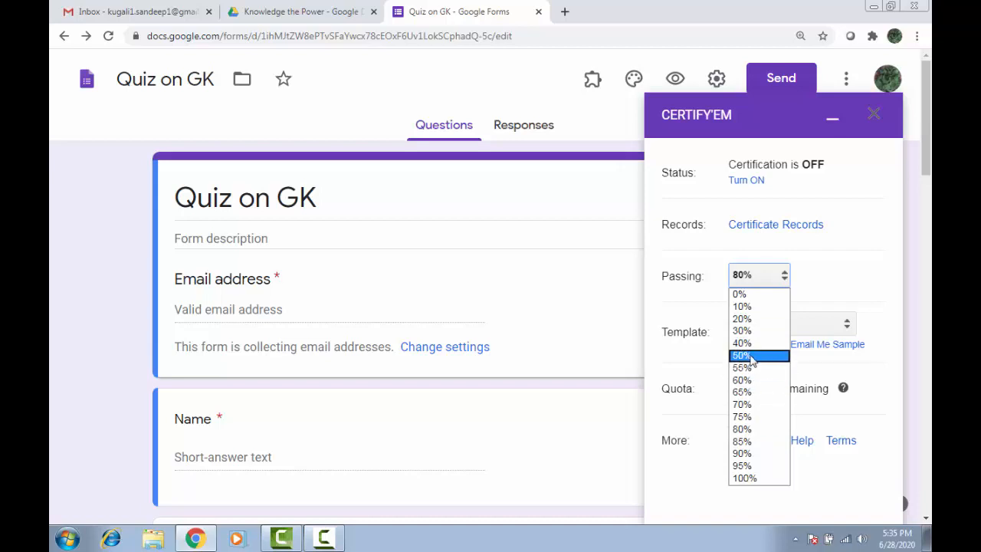
left_click(751, 356)
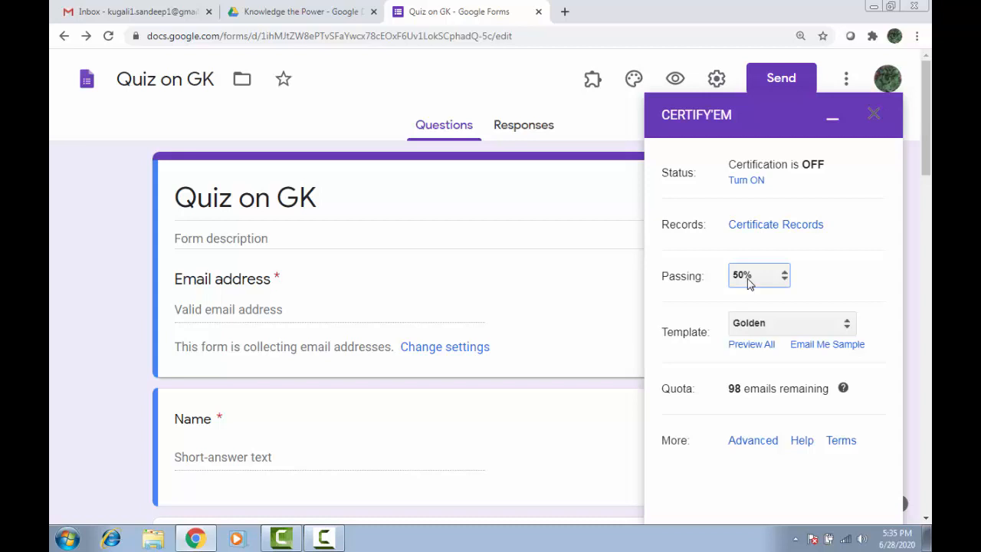
left_click(750, 286)
left_click(773, 327)
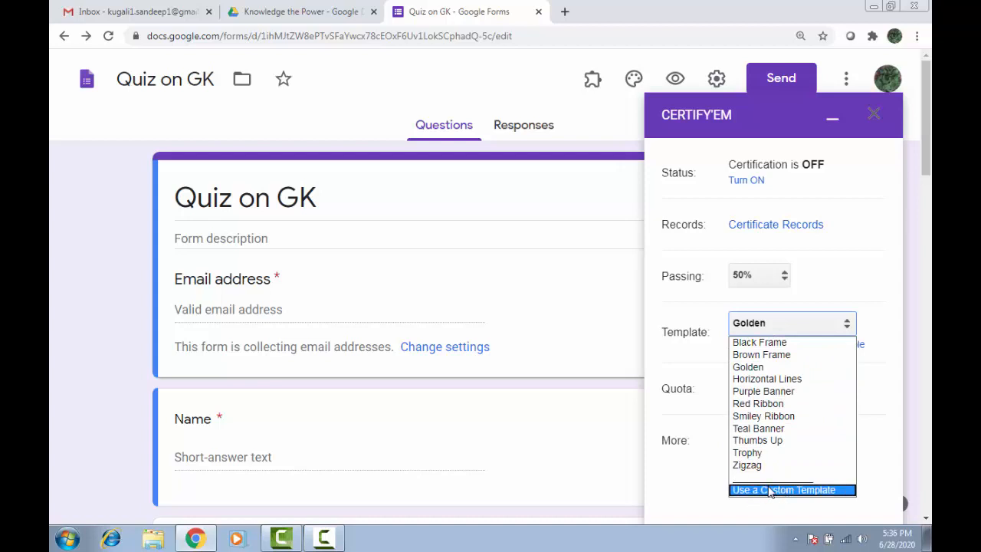
left_click(771, 490)
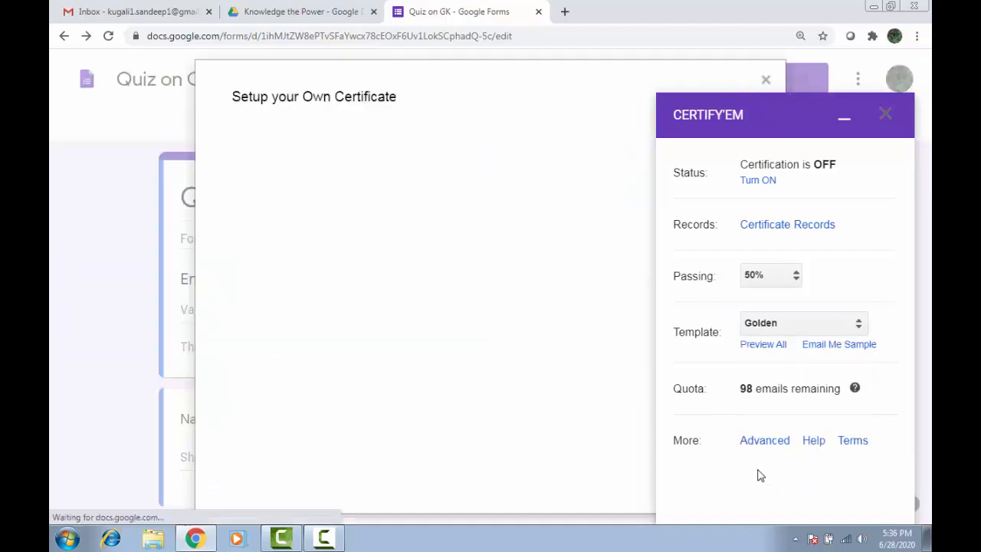
Select the 'Certificate Template for Certifyem' slide file as the certificate template and save.
left_click(843, 120)
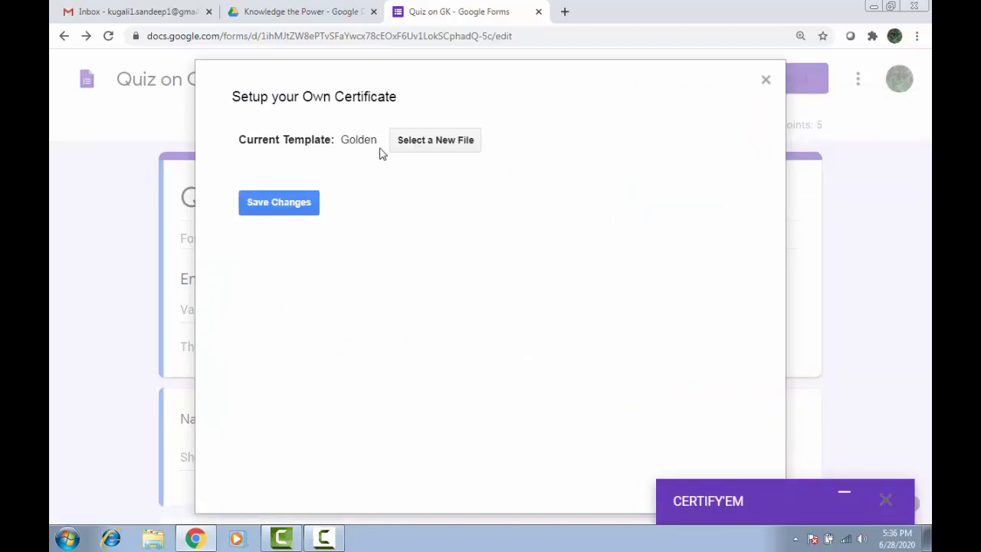
left_click(428, 144)
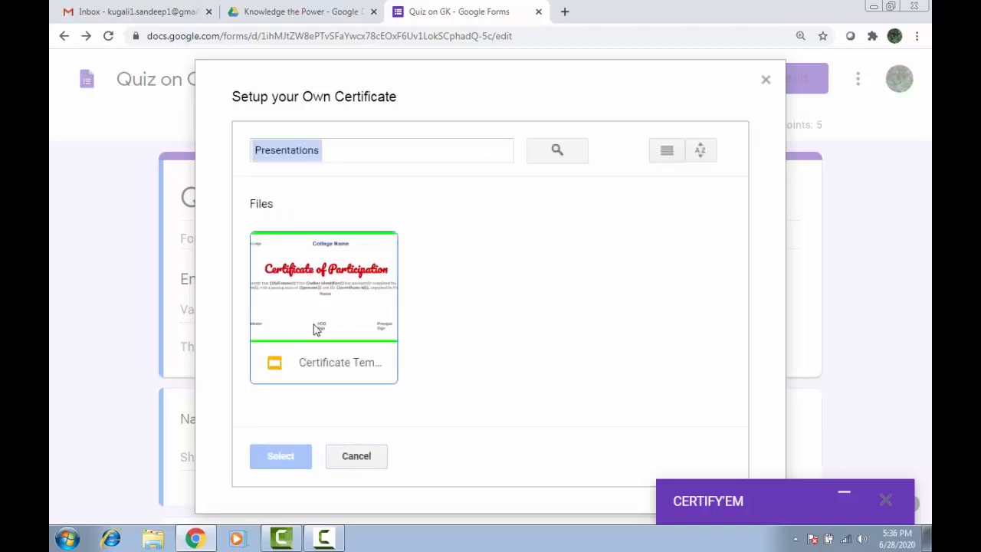
left_click(352, 366)
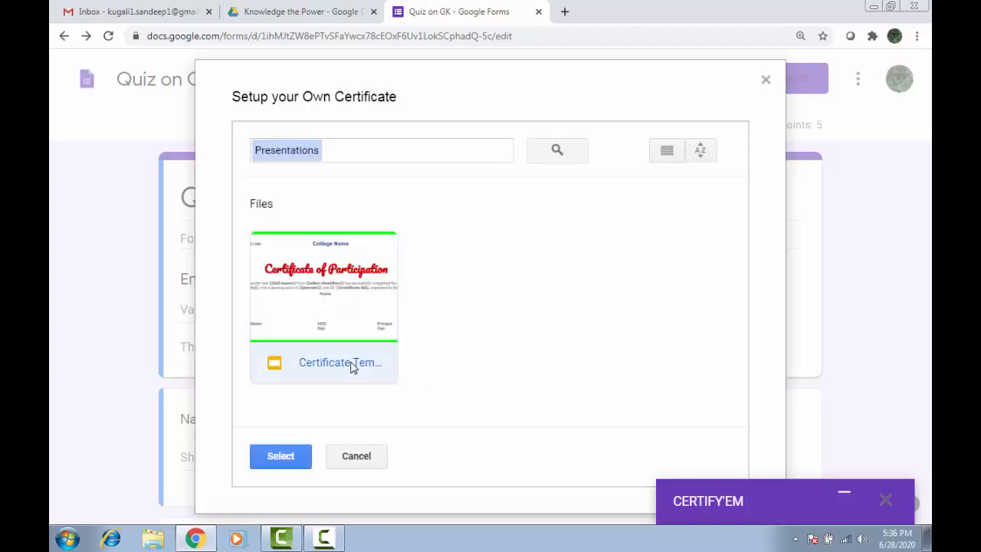
left_click(281, 457)
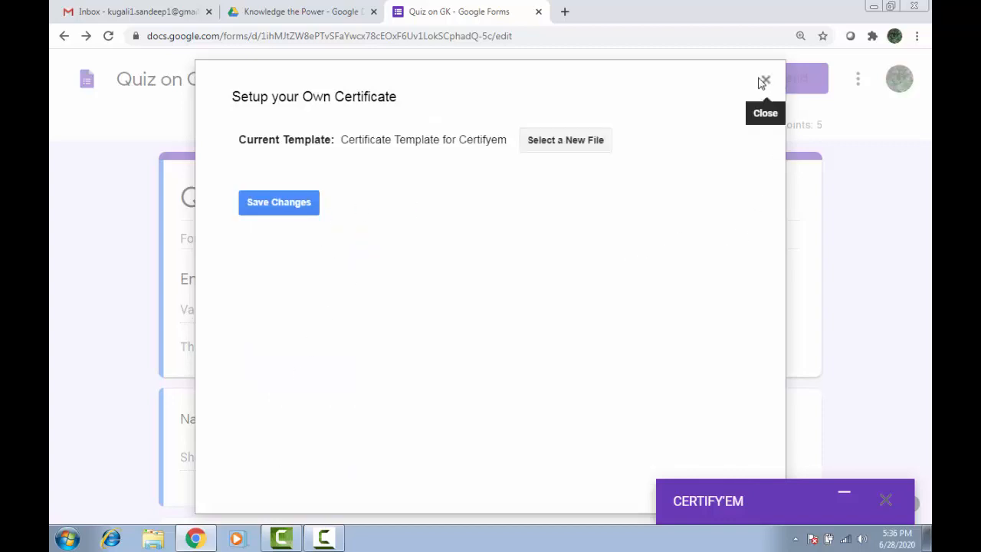
left_click(290, 209)
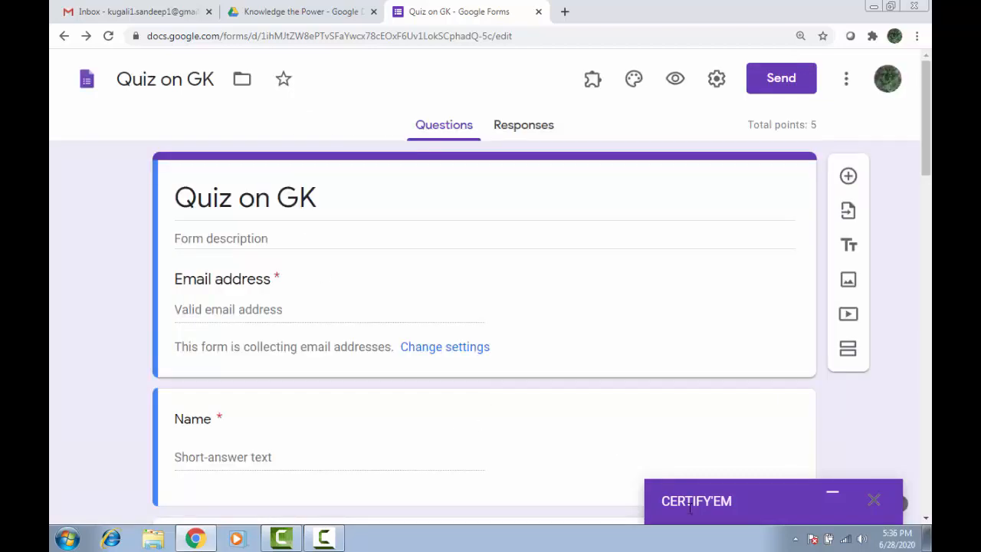
left_click(828, 499)
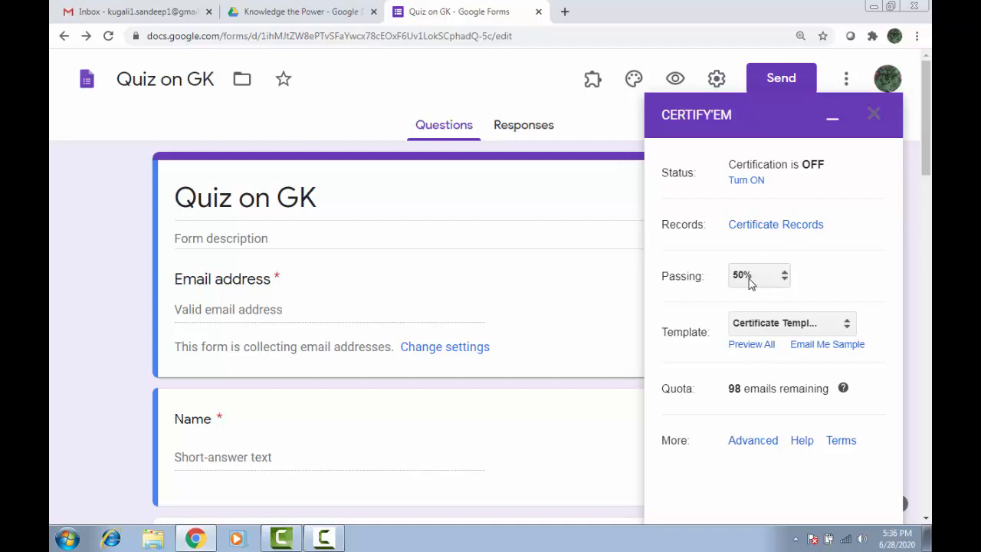
In Advanced options, set the submission message to 'Thank You', enter the sender's name, and save.
left_click(747, 443)
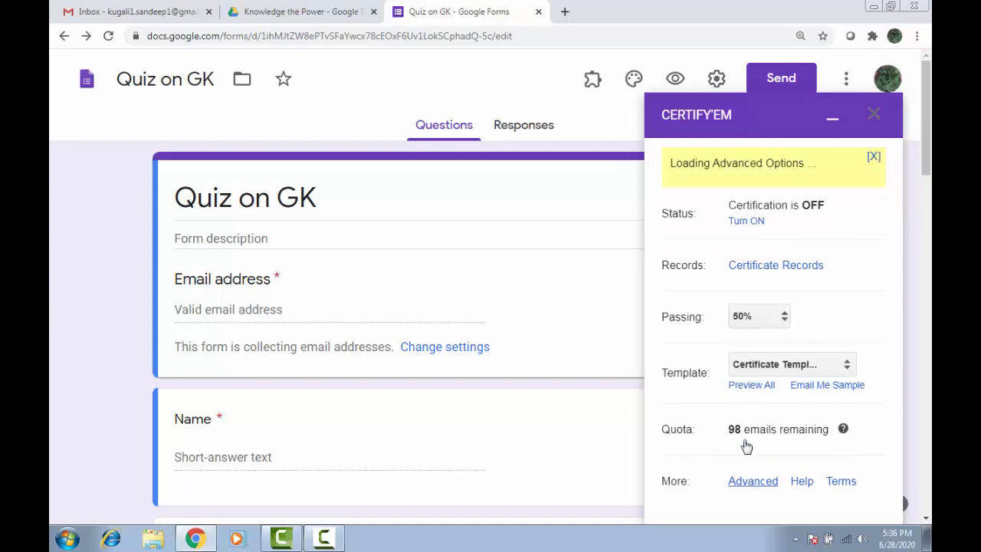
left_click(844, 116)
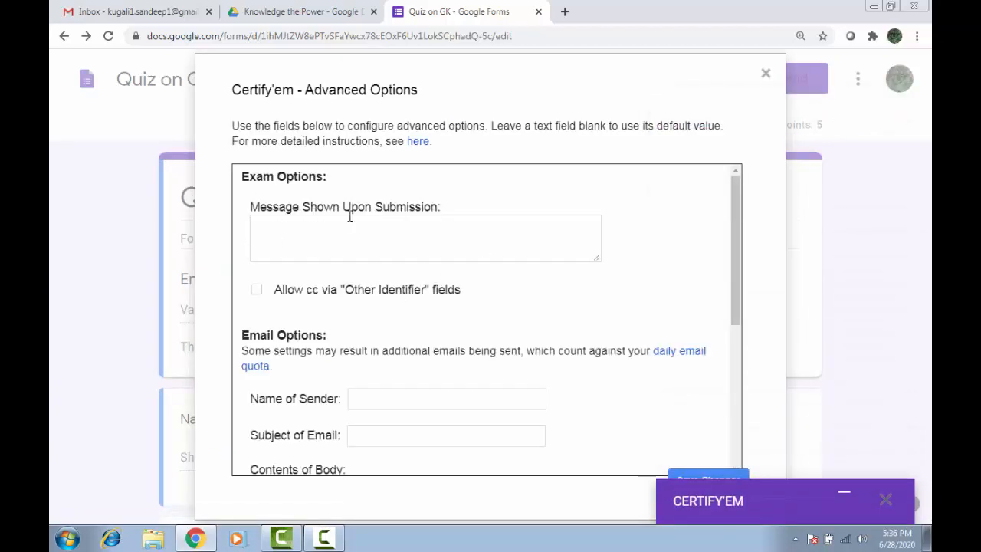
left_click(325, 229)
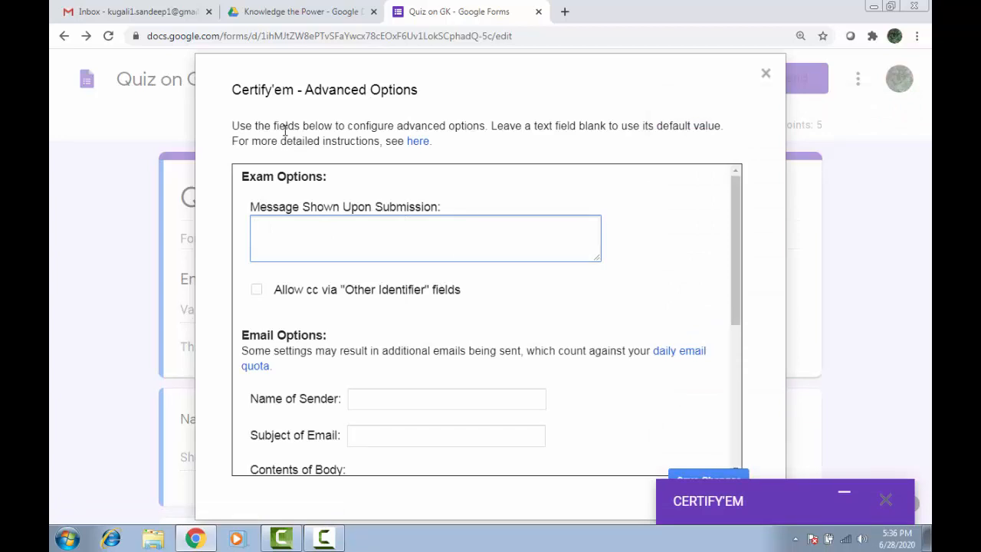
type("Thnak")
key("BackSpace")
key("BackSpace")
key("BackSpace")
key("BackSpace")
key("BackSpace")
key("BackSpace")
type("Thank You")
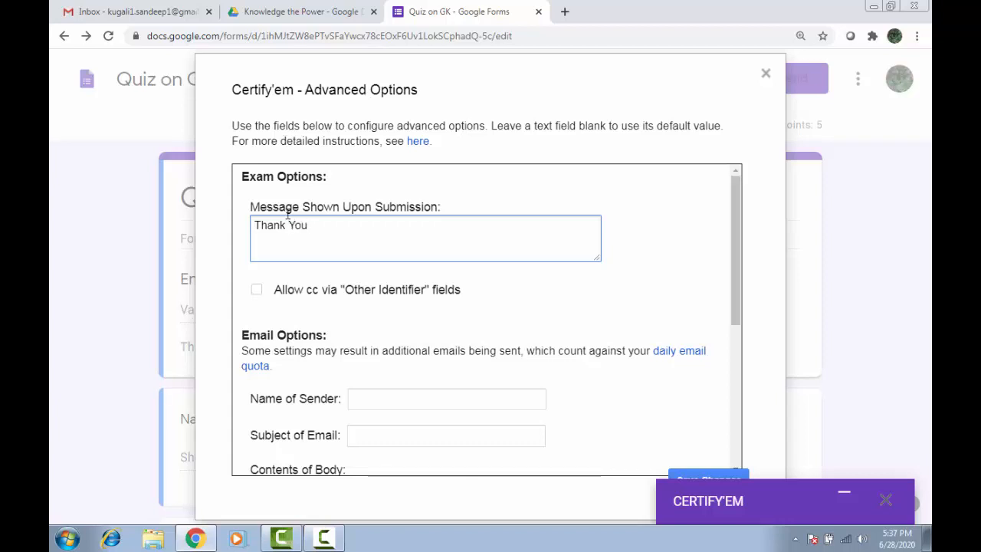
scroll(311, 360, "down", 1)
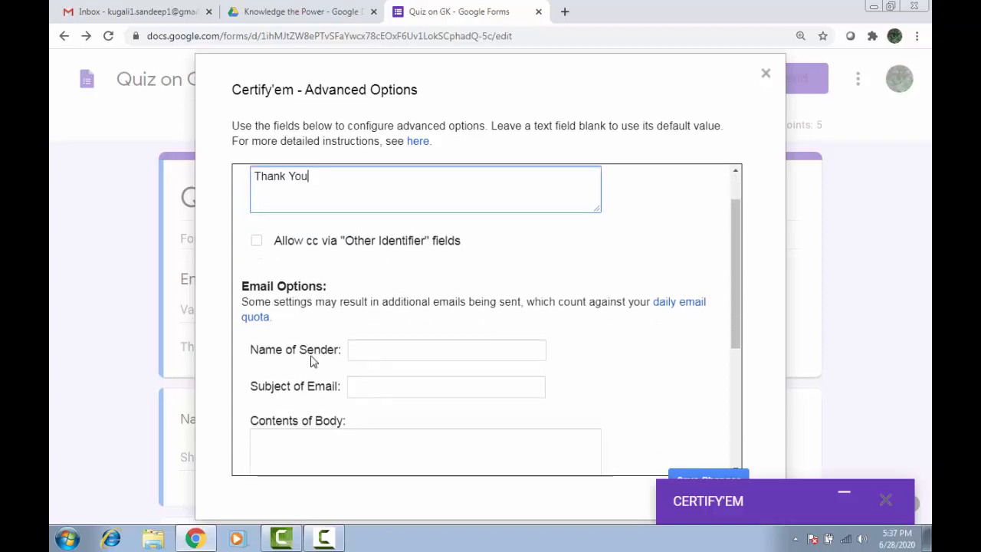
left_click(381, 330)
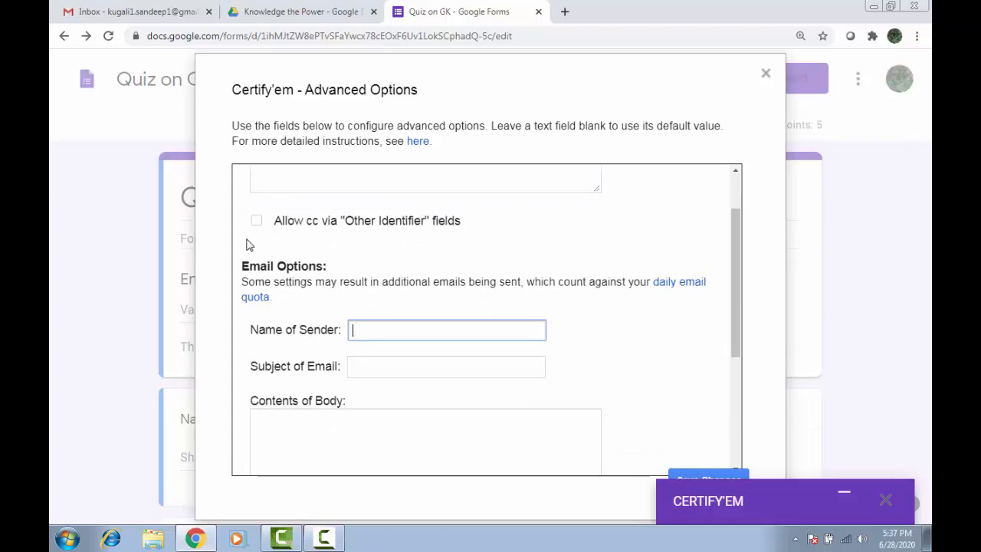
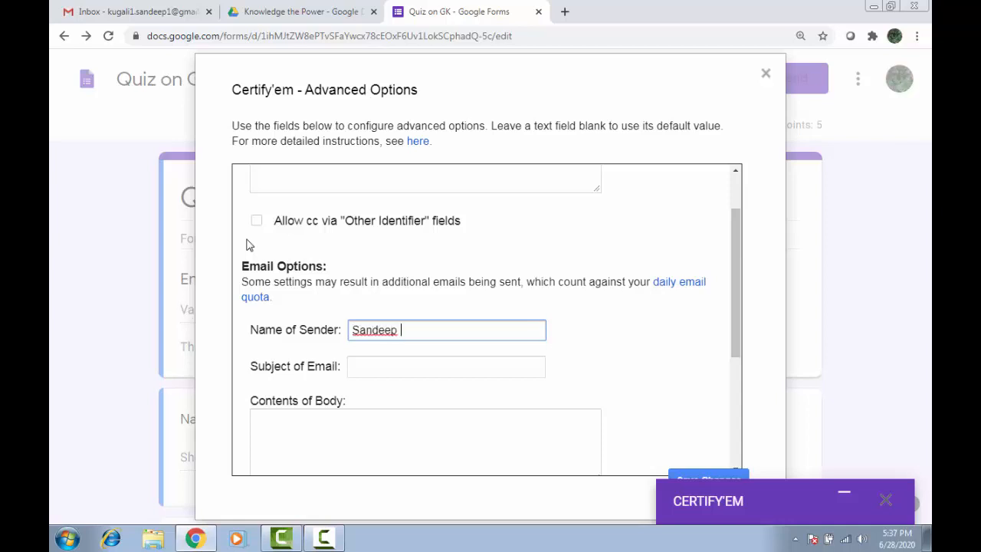
left_click(725, 477)
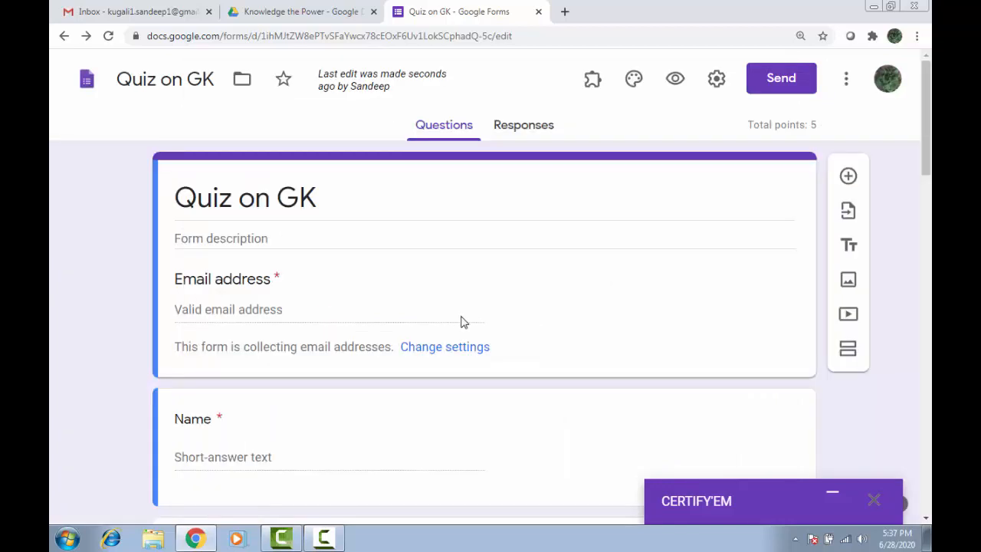
Turn Certify'em certification ON, preview the live quiz, and close the sidebar.
scroll(452, 276, "down", 2)
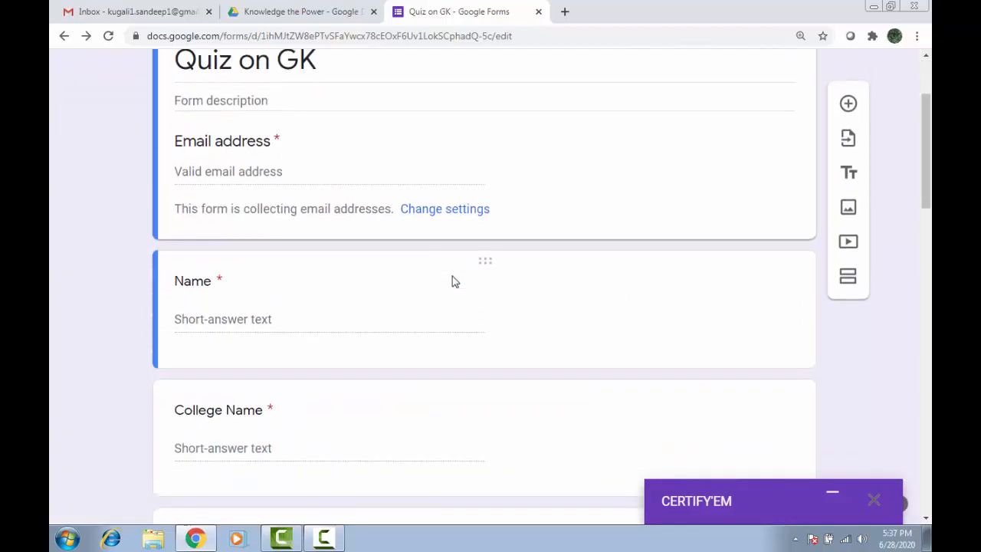
scroll(460, 313, "up", 2)
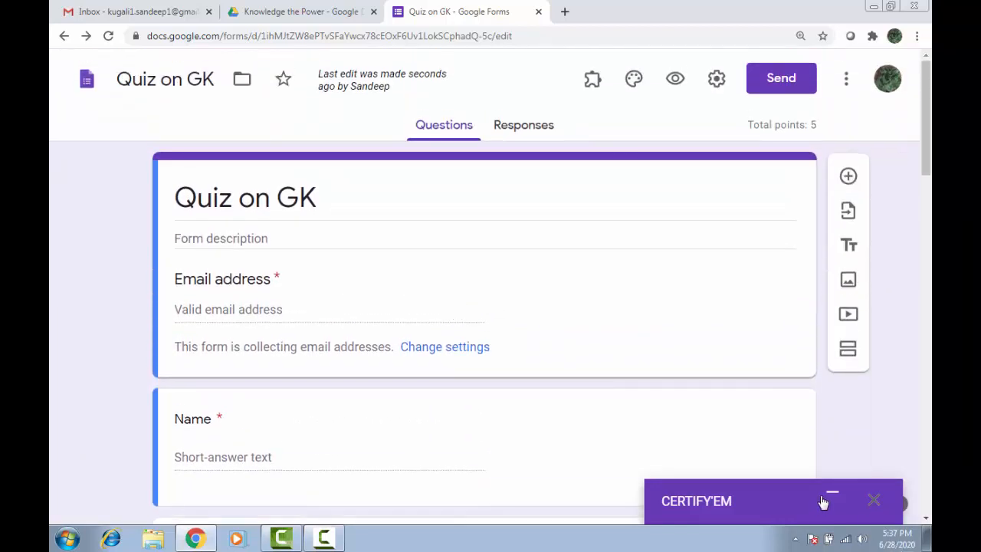
left_click(833, 495)
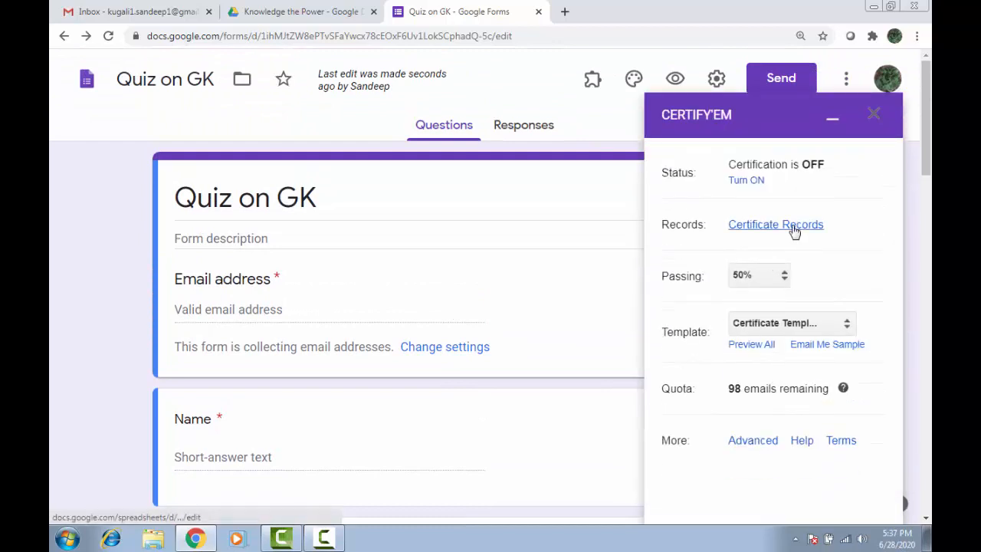
left_click(750, 182)
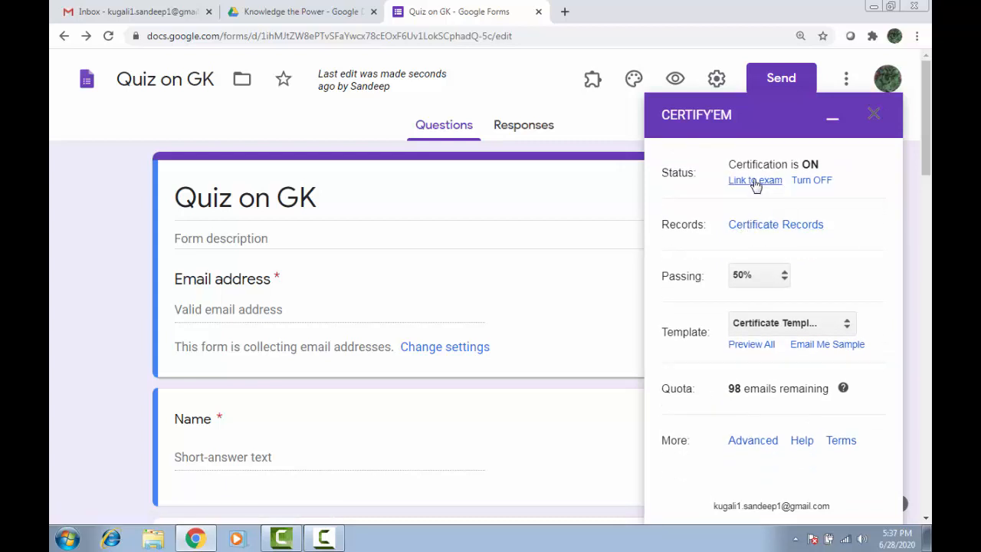
left_click(755, 180)
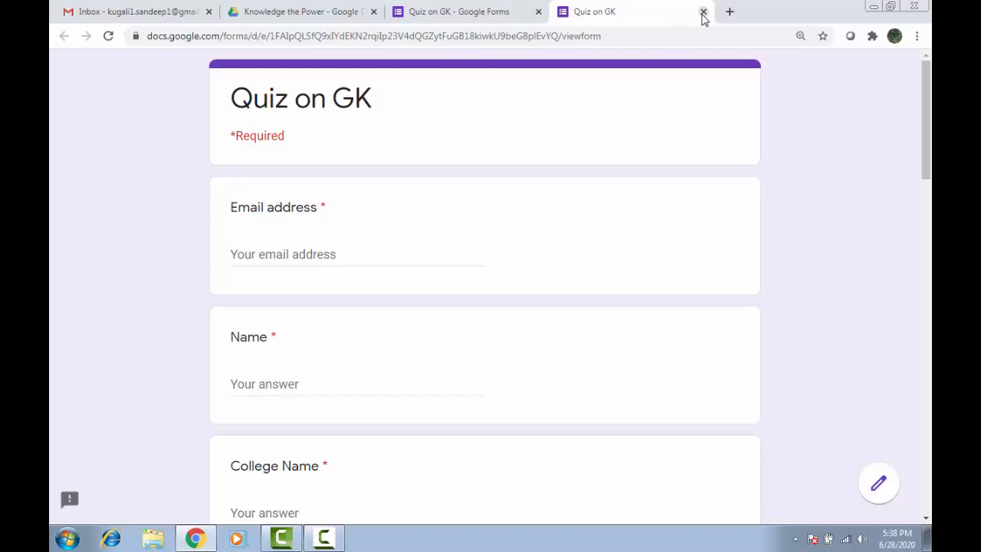
left_click(703, 12)
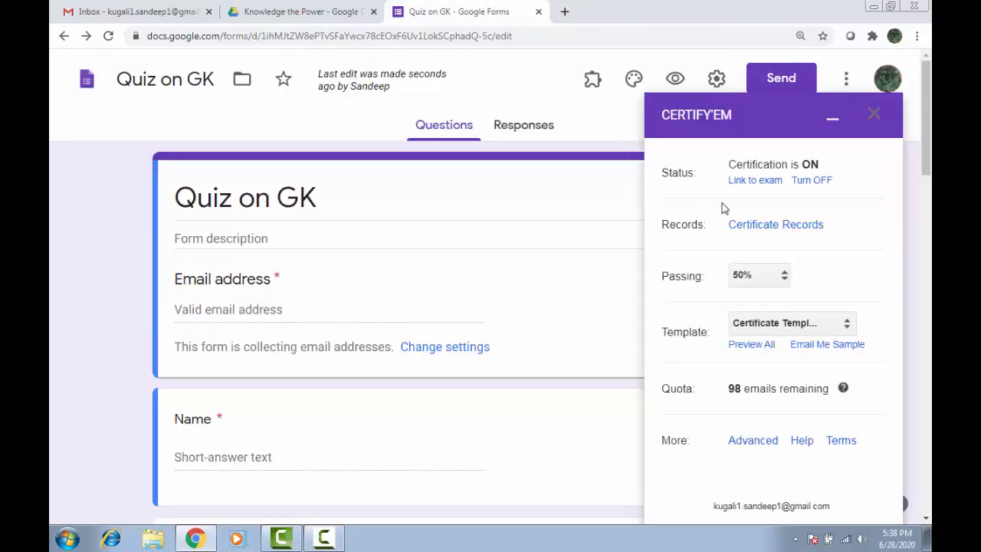
left_click(873, 117)
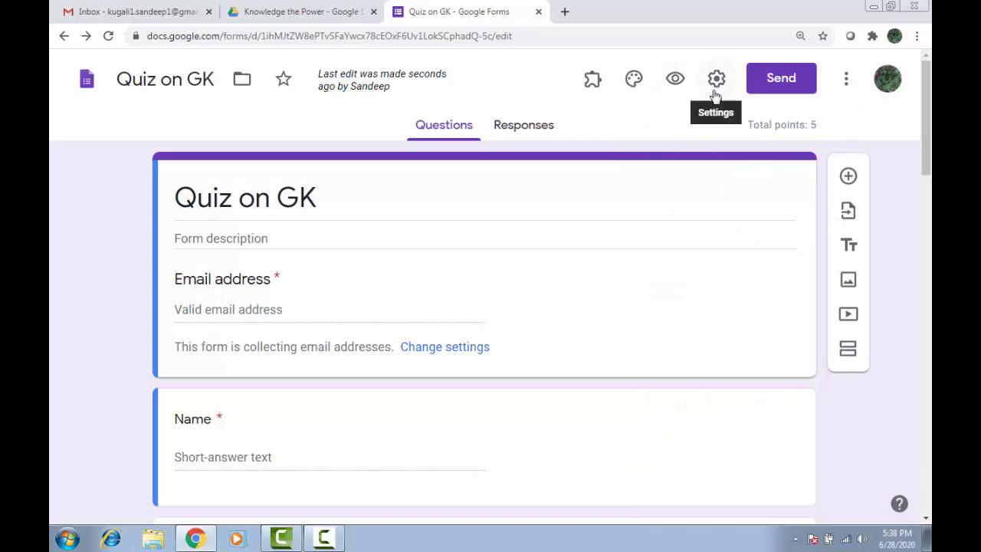
Copy the shortened forms.gle link for Quiz on GK and open a new tab.
left_click(774, 81)
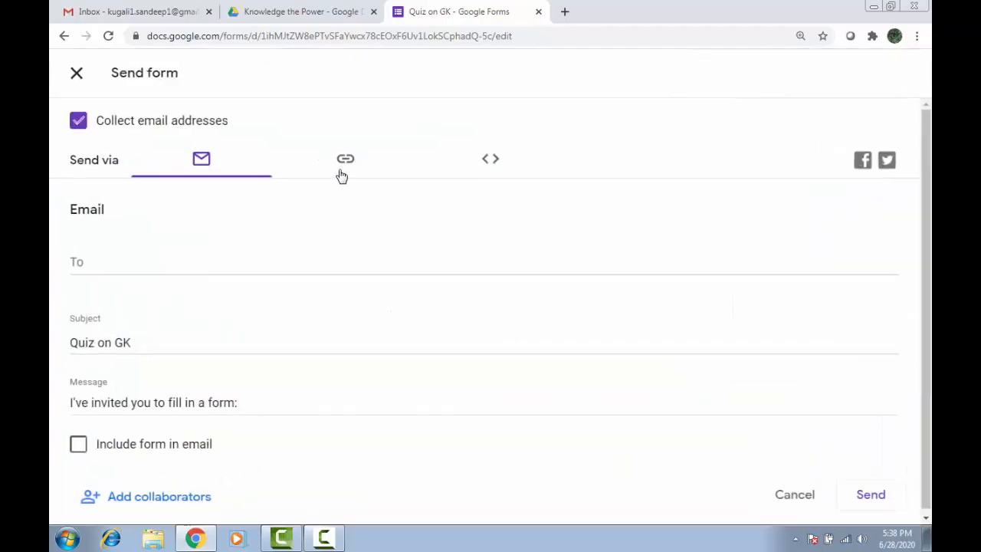
left_click(346, 163)
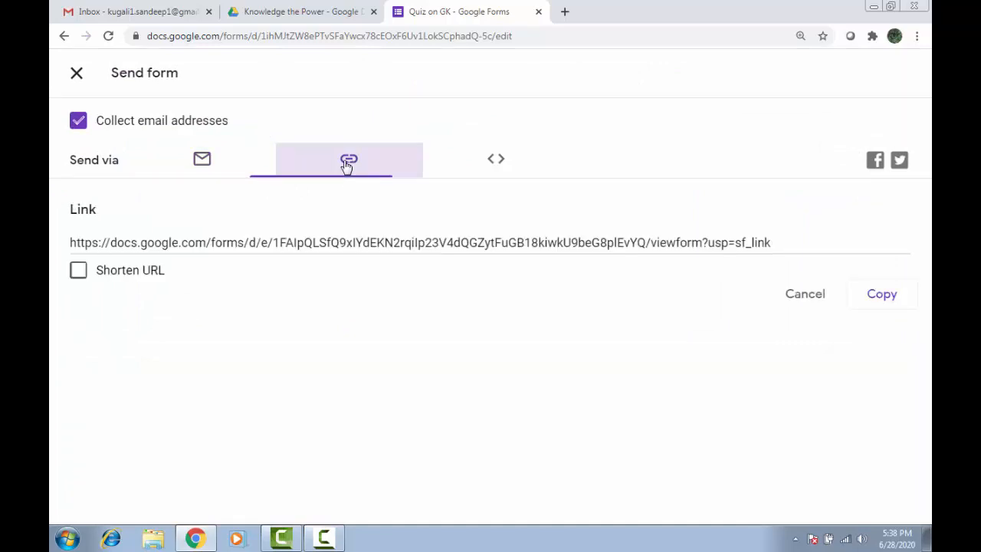
left_click(79, 274)
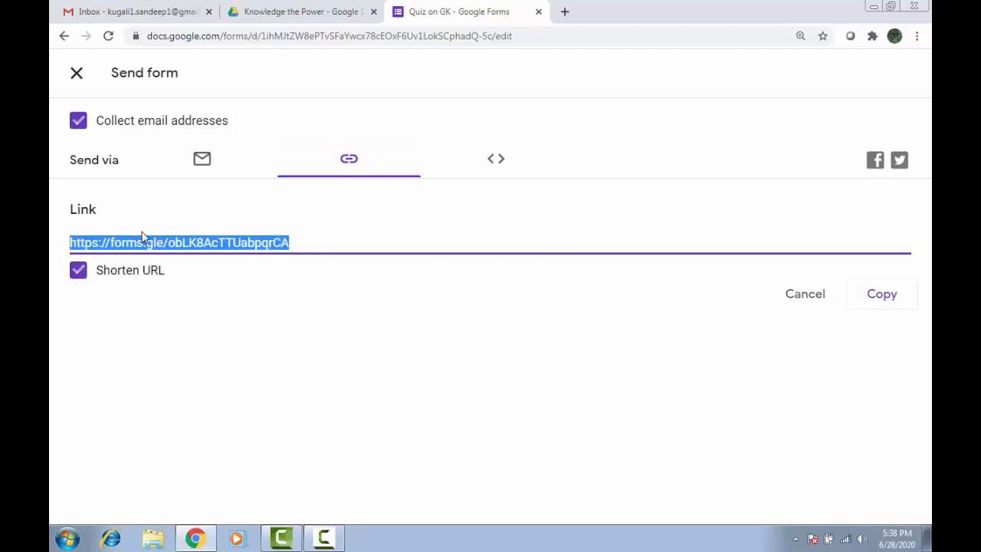
left_click(881, 296)
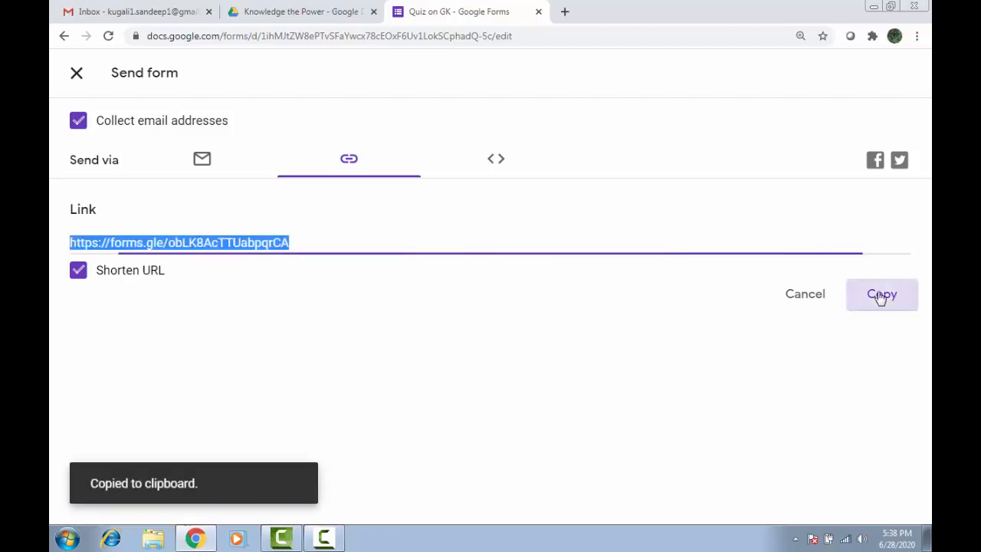
left_click(565, 11)
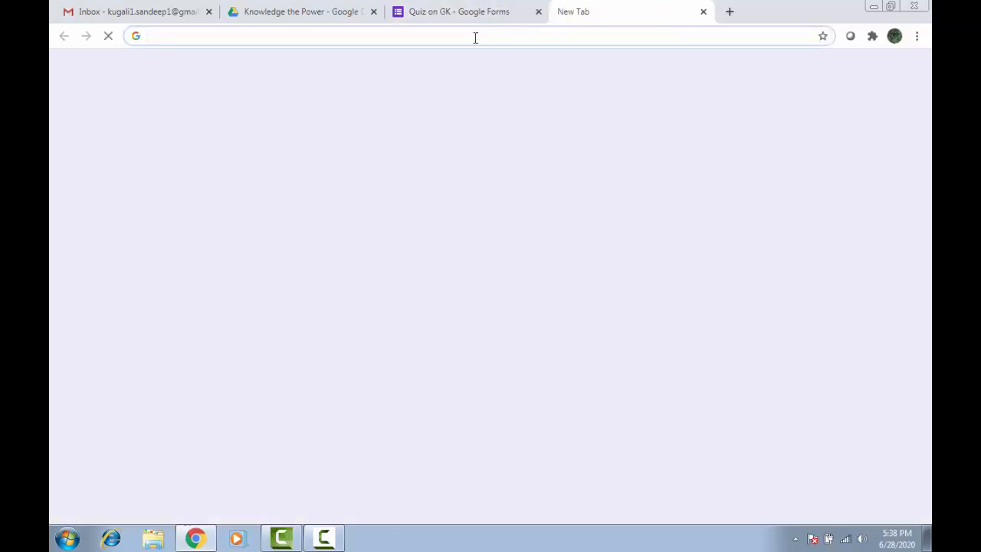
Load the live form from the pasted link and enter the respondent's email and name.
key("ctrl+v")
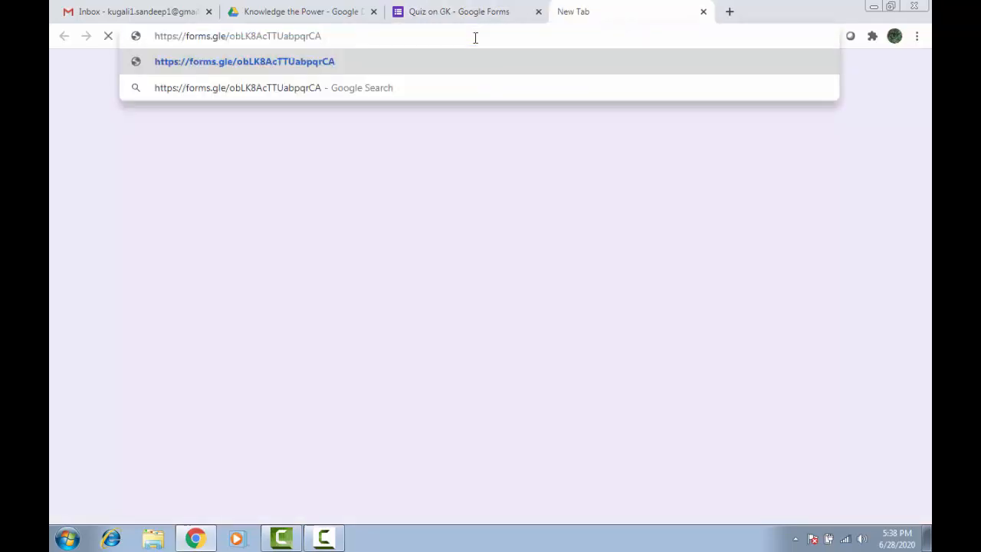
key("Return")
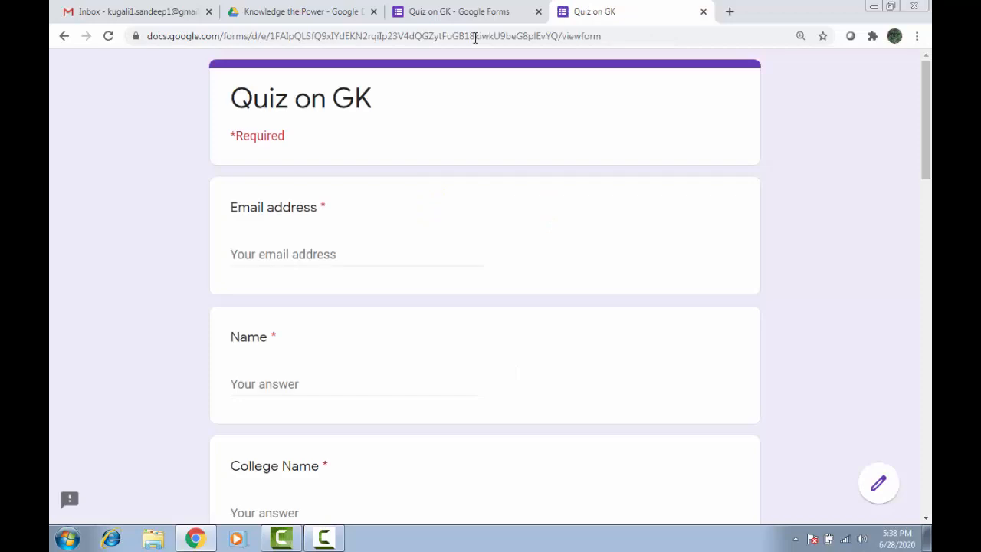
left_click(292, 251)
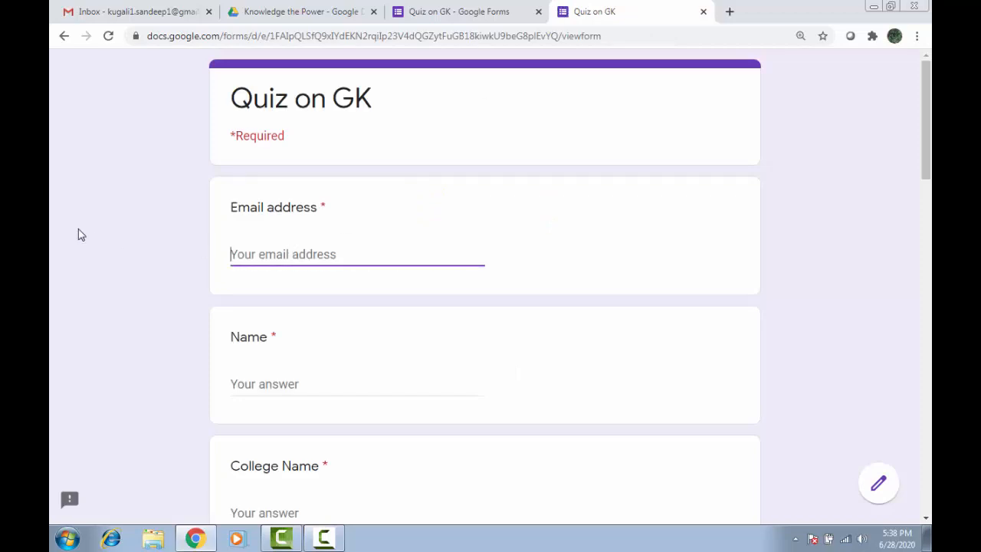
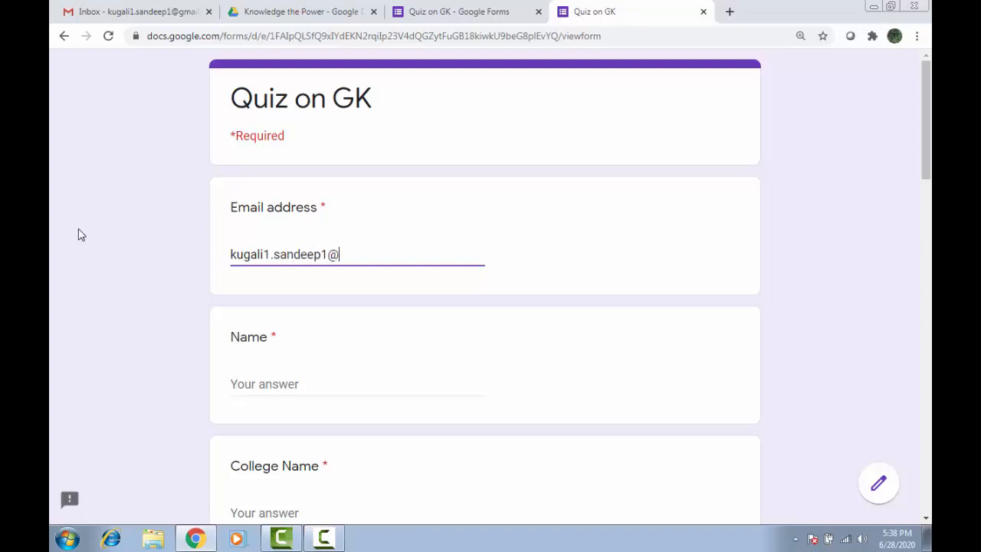
left_click(299, 369)
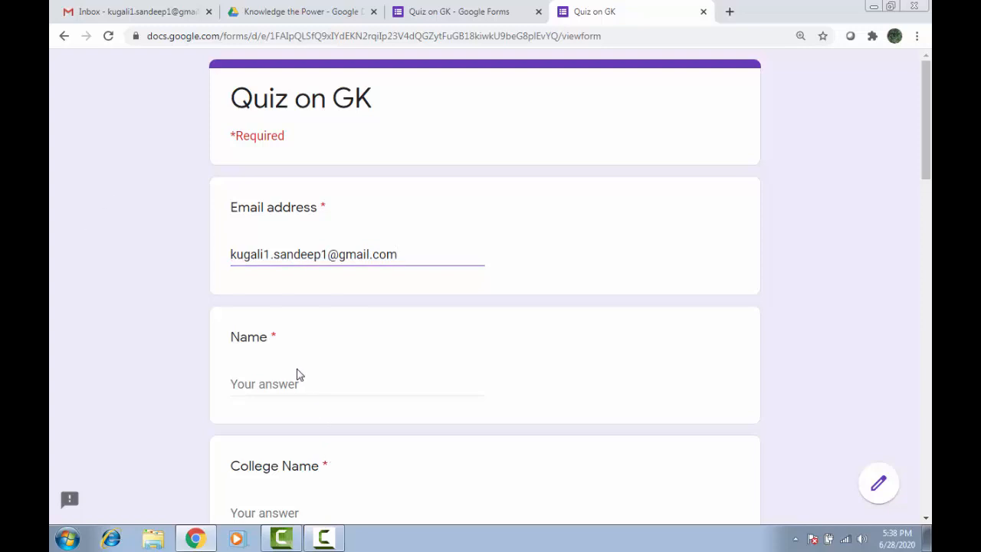
left_click(295, 375)
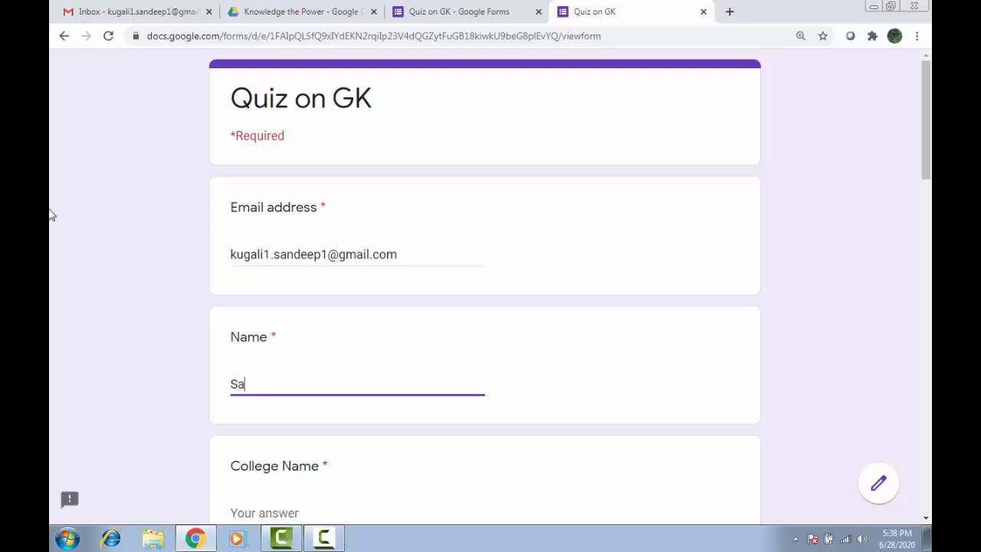
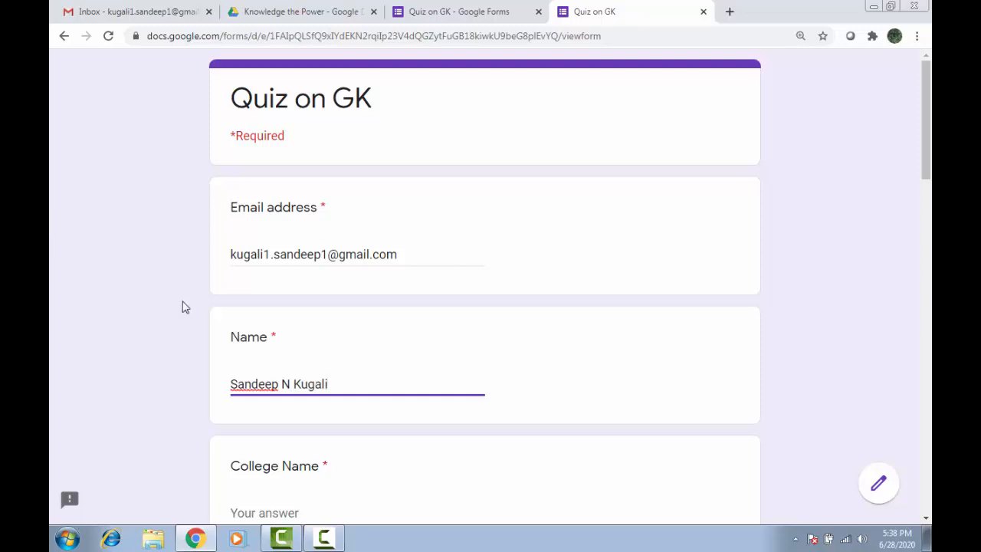
Enter the college name 'Basaveshwar Engineering College , Bagalkot'.
scroll(182, 305, "down", 3)
left_click(263, 306)
type("B")
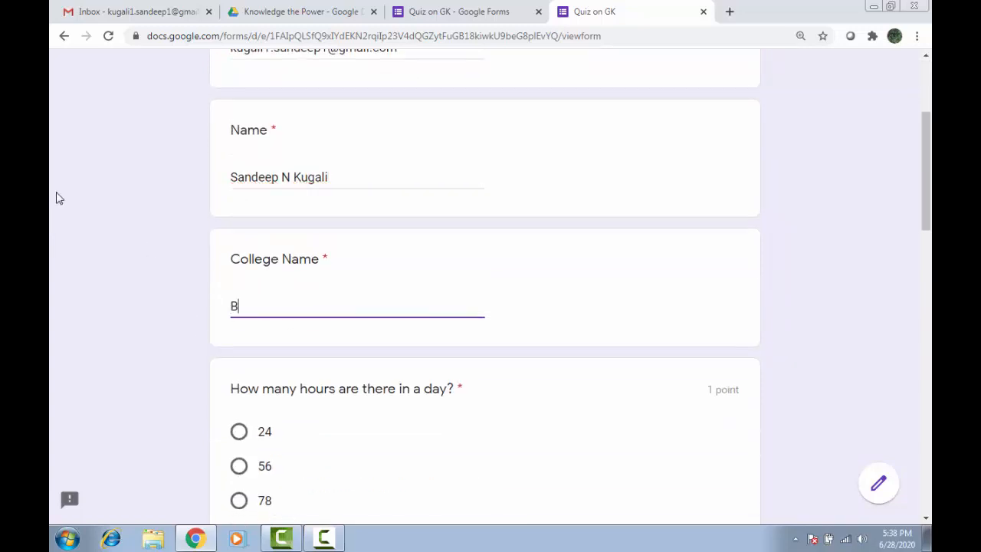
type("asaveshwar Engin")
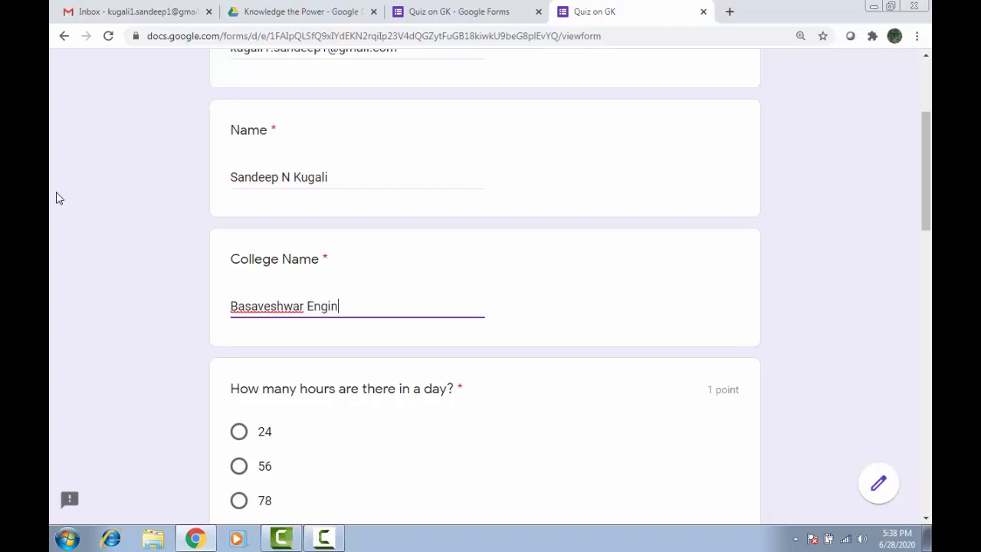
type("eering College")
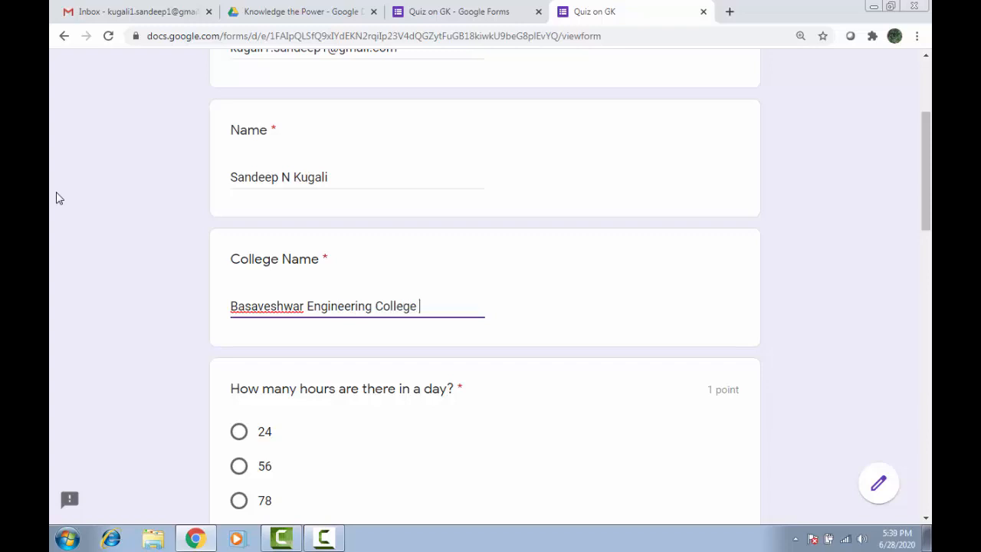
type(" , Bagaklko")
key("BackSpace")
scroll(200, 169, "down", 2)
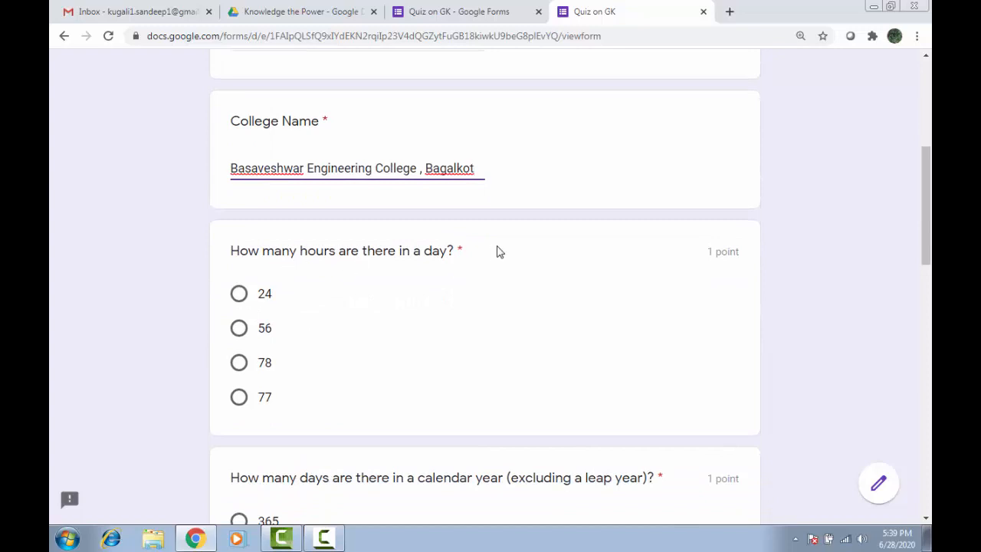
Pick 24, 365, 4, 1 and Eye as the five quiz answers and submit the response.
left_click(238, 294)
scroll(307, 342, "down", 3)
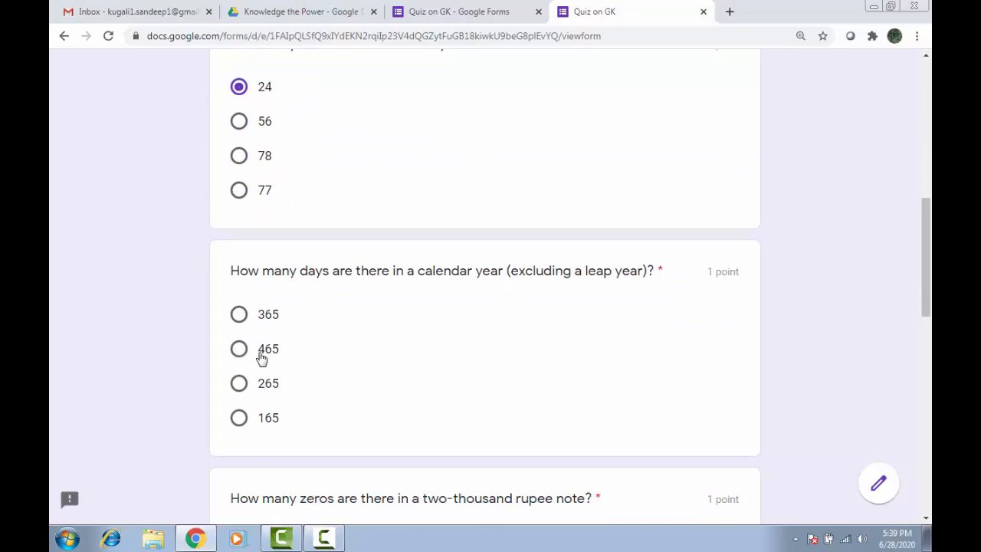
left_click(240, 316)
scroll(270, 344, "down", 3)
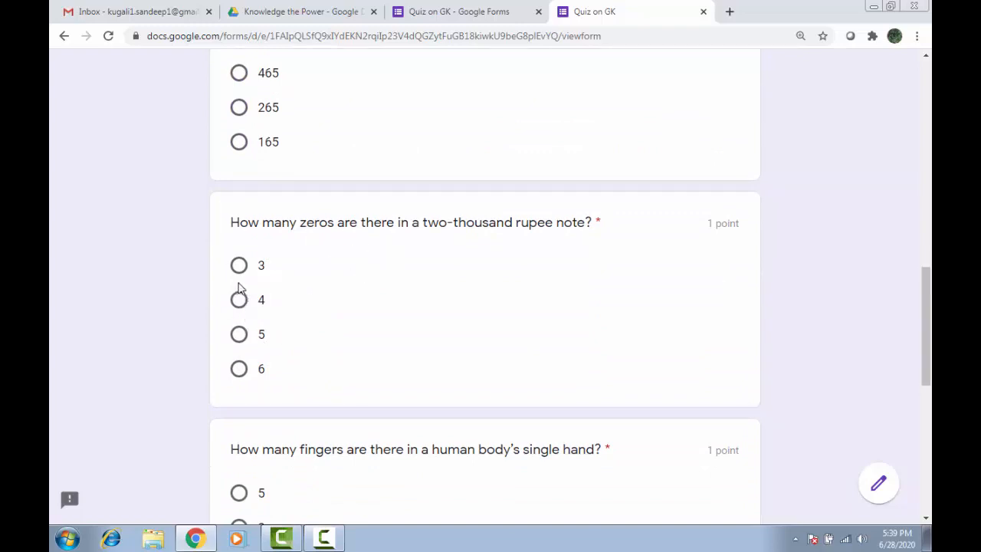
left_click(239, 301)
scroll(307, 287, "down", 3)
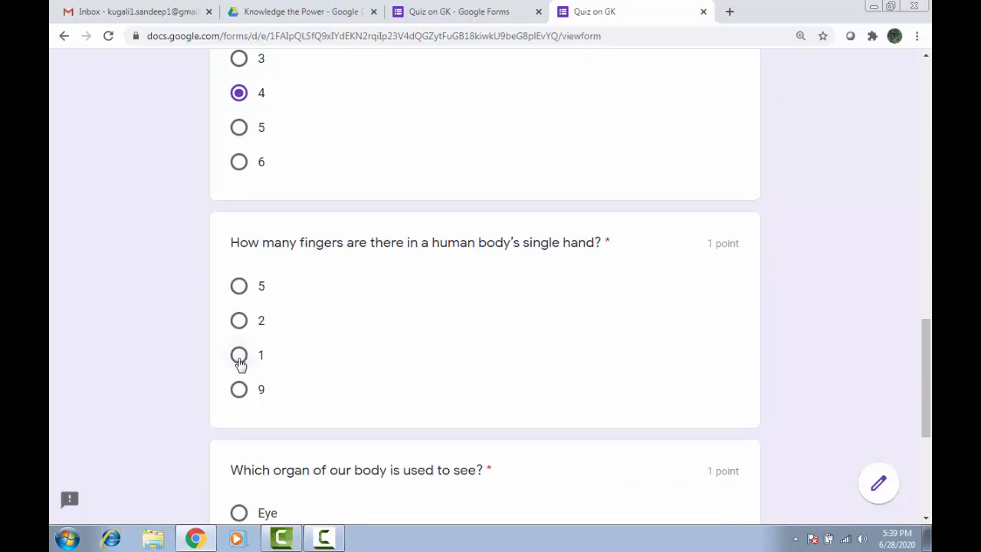
left_click(239, 356)
scroll(240, 364, "down", 3)
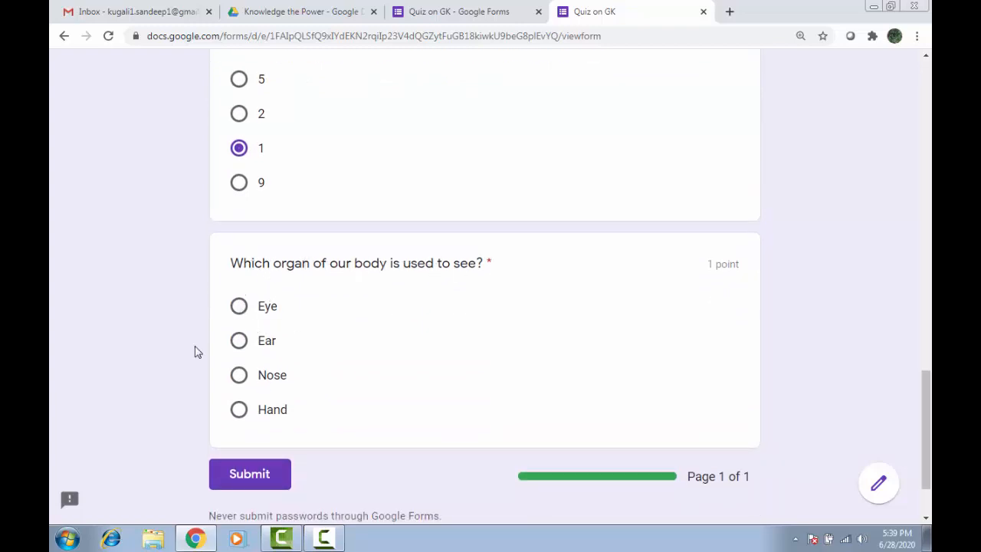
left_click(239, 306)
left_click(262, 476)
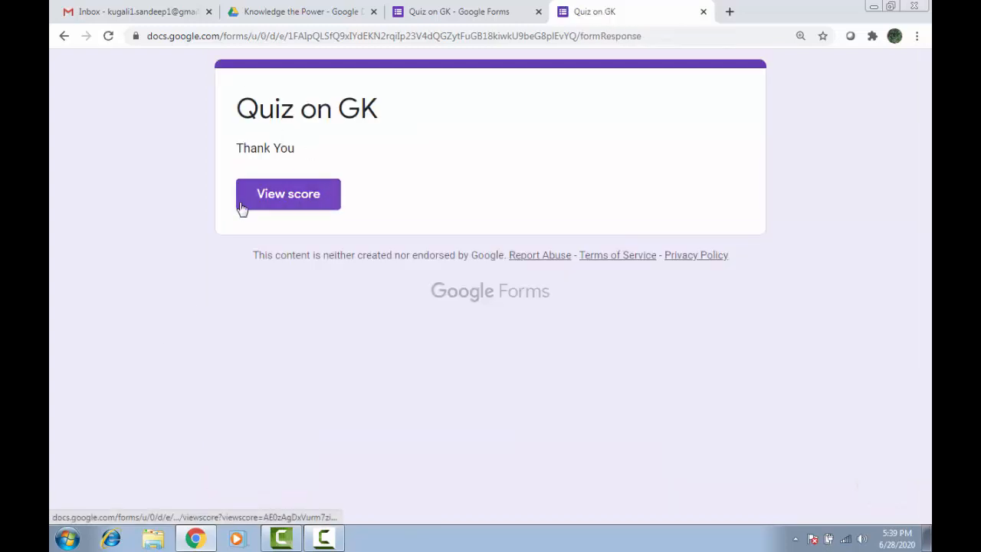
Show the submission's score of 3/5 points and scroll through the right and wrong answers.
left_click(305, 198)
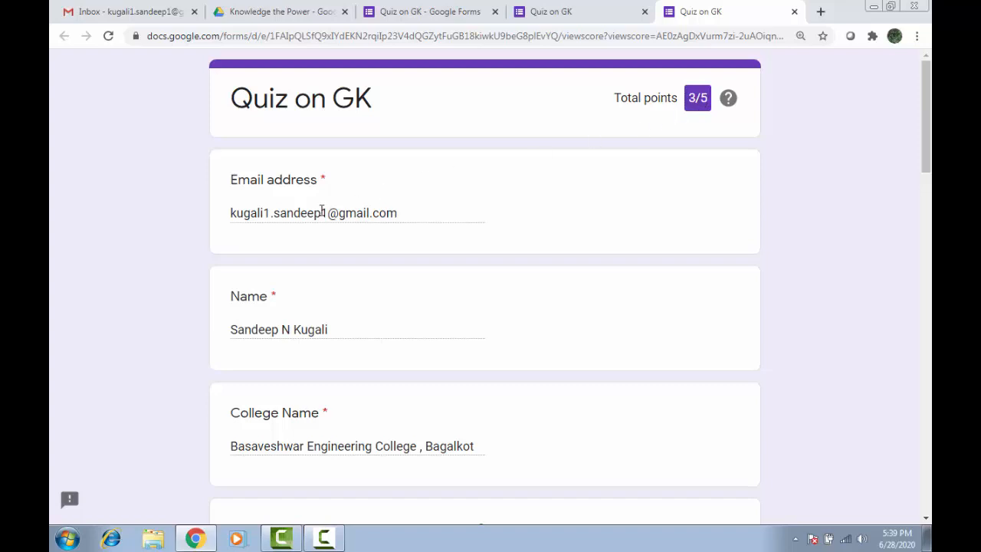
scroll(318, 208, "down", 4)
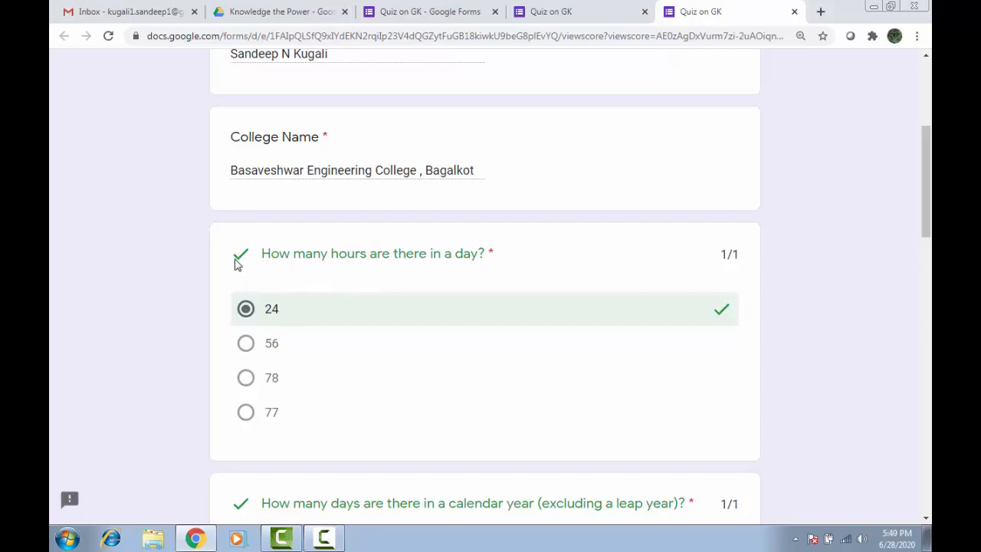
scroll(342, 274, "down", 7)
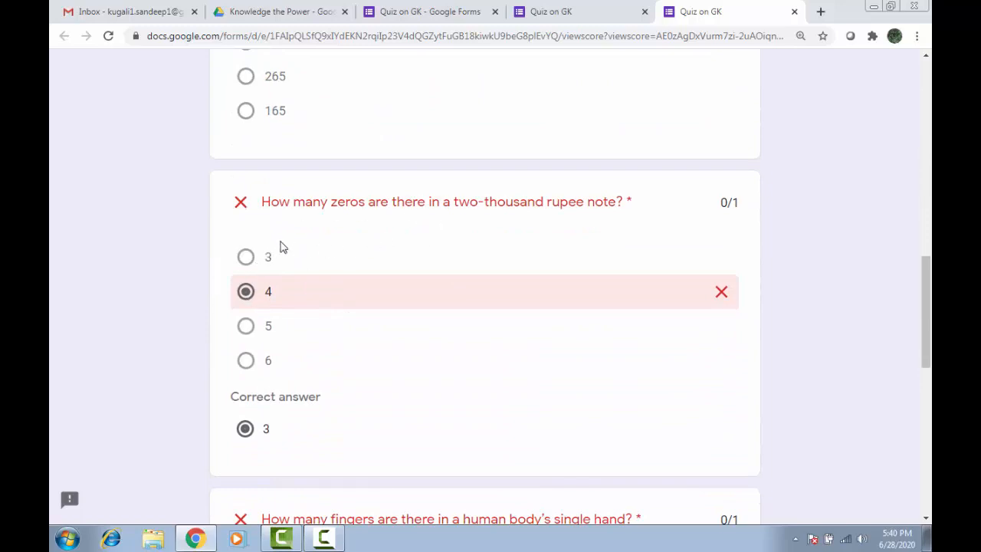
scroll(438, 299, "down", 8)
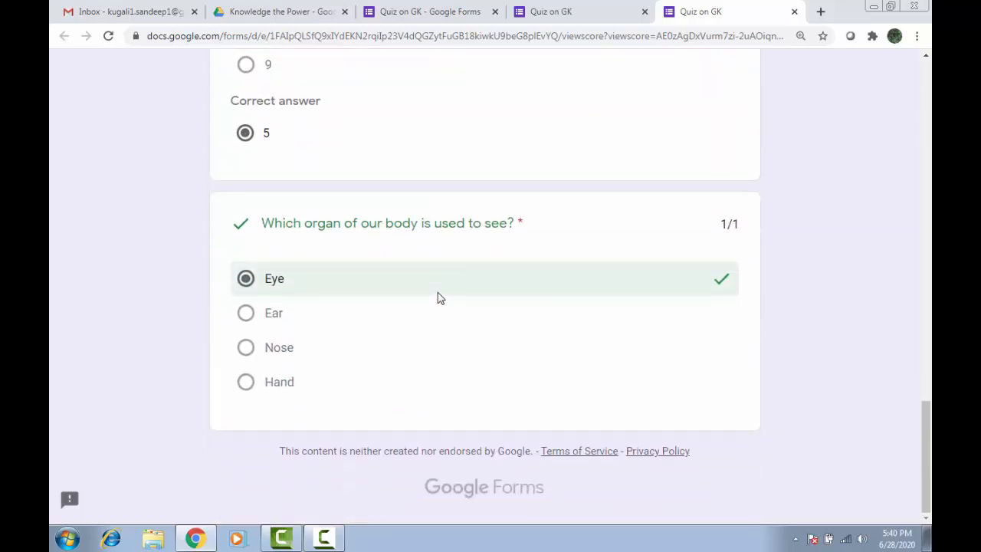
scroll(437, 298, "up", 20)
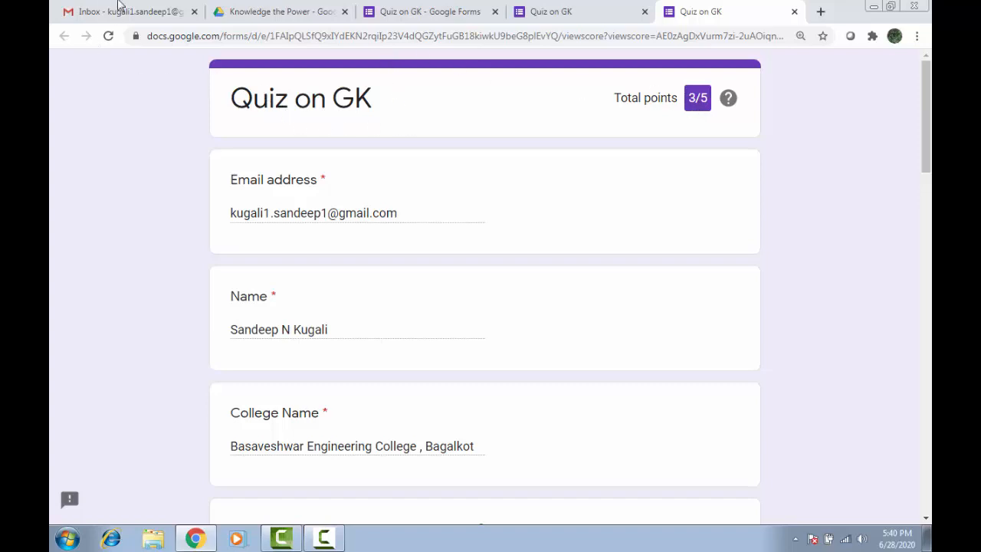
Open the Quiz on GK certificate email in Gmail and preview its certificate PDF attachment.
left_click(118, 11)
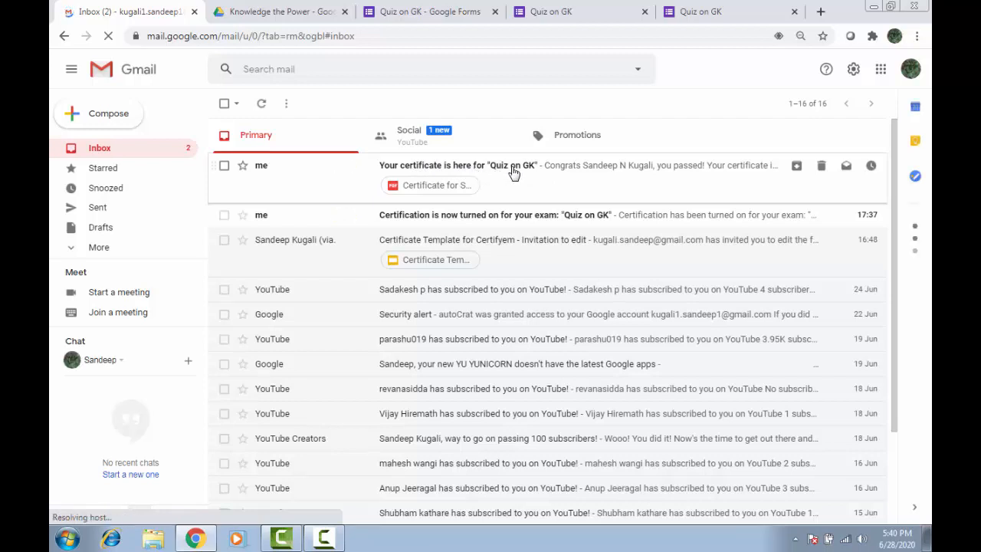
left_click(510, 174)
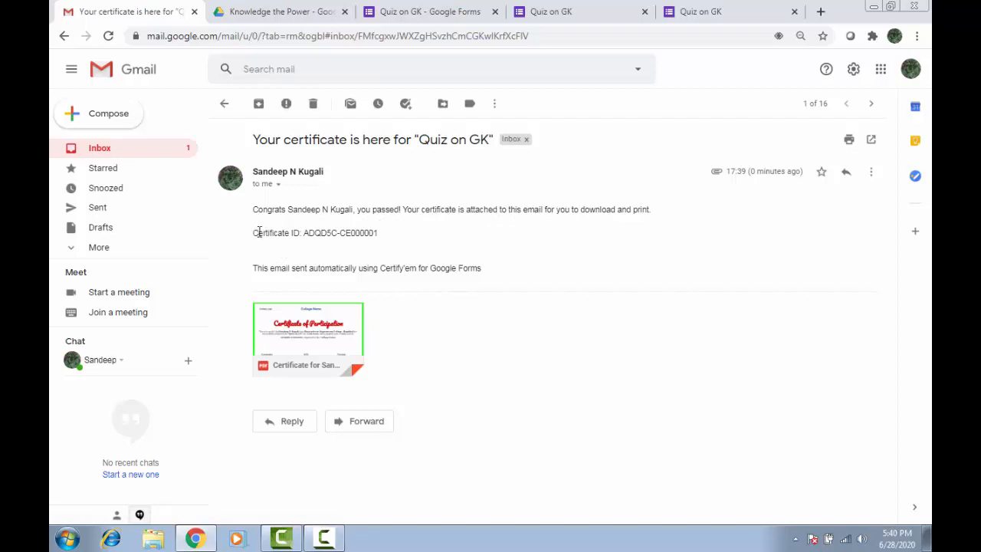
left_click_drag(259, 233, 396, 248)
mouse_move(314, 333)
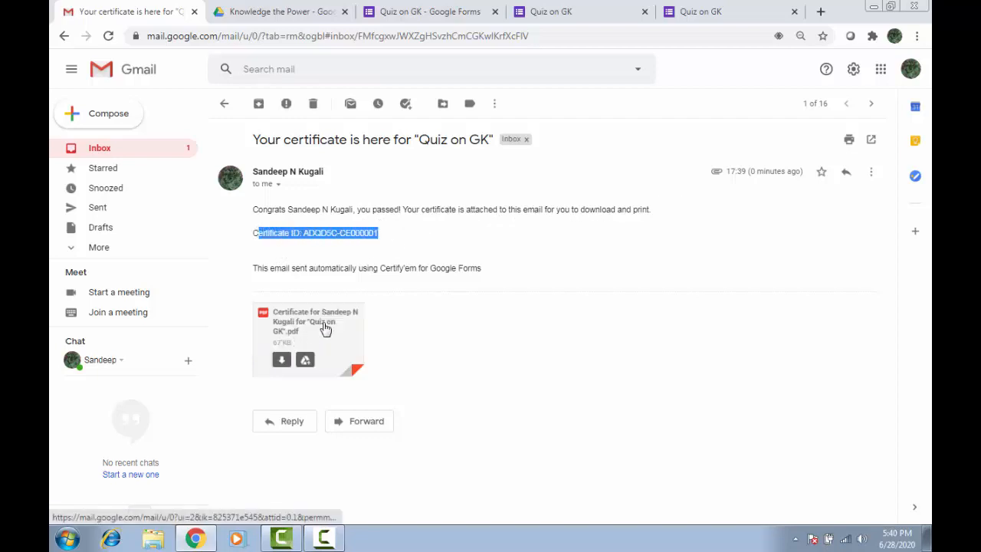
left_click(325, 328)
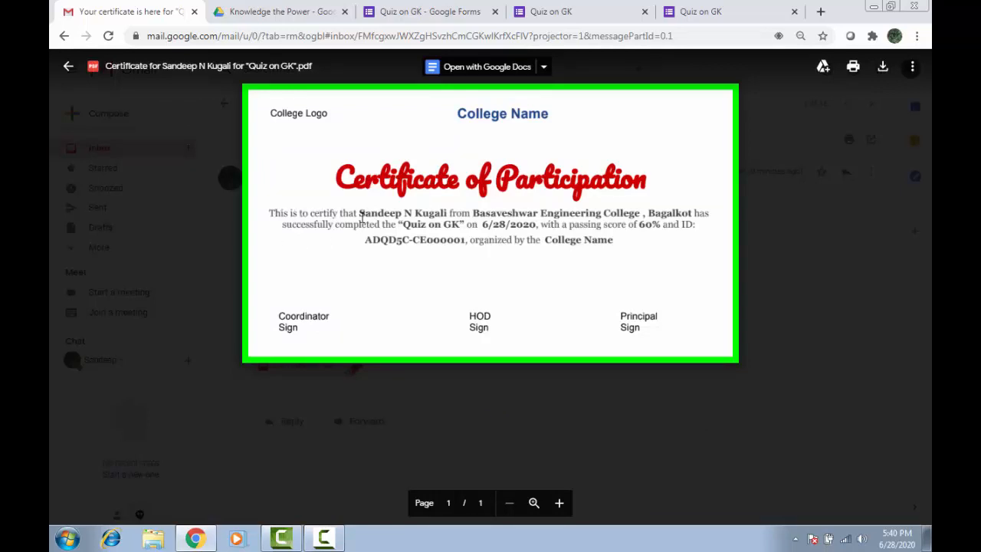
Highlight the recipient's name and the 'Quiz on GK' title on the certificate, then close the preview.
mouse_move(360, 216)
left_mouse_down()
mouse_move(442, 216)
mouse_move(372, 217)
left_mouse_up()
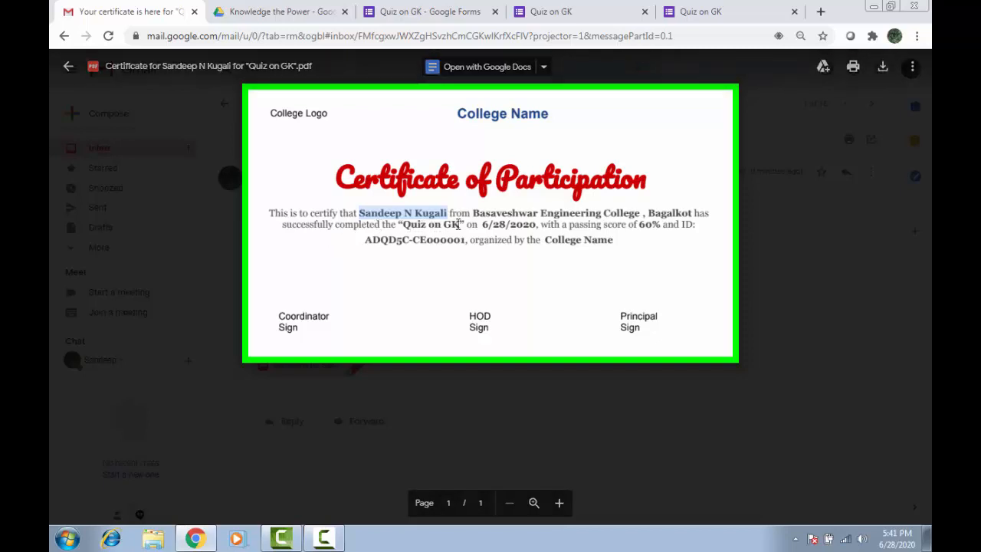
left_click_drag(463, 224, 408, 224)
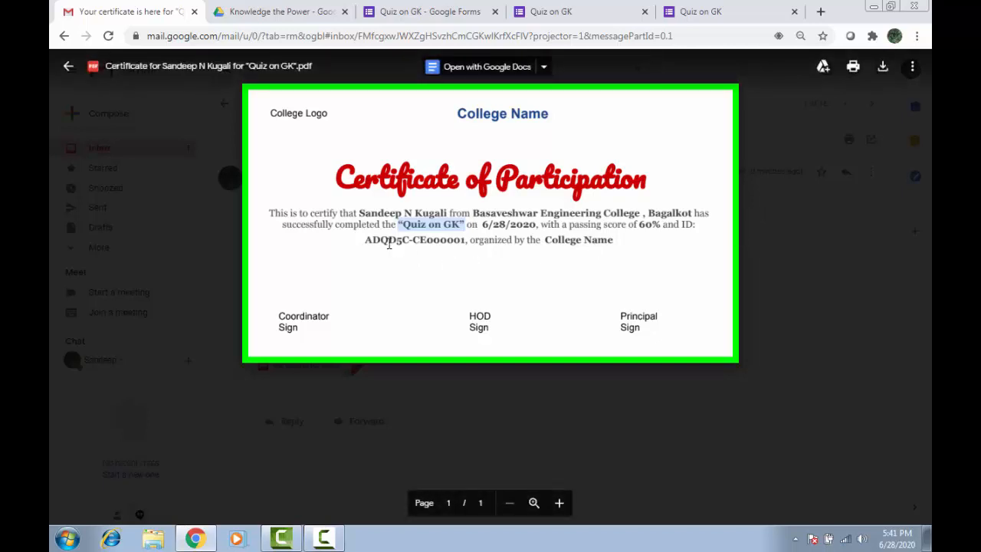
left_click(364, 238)
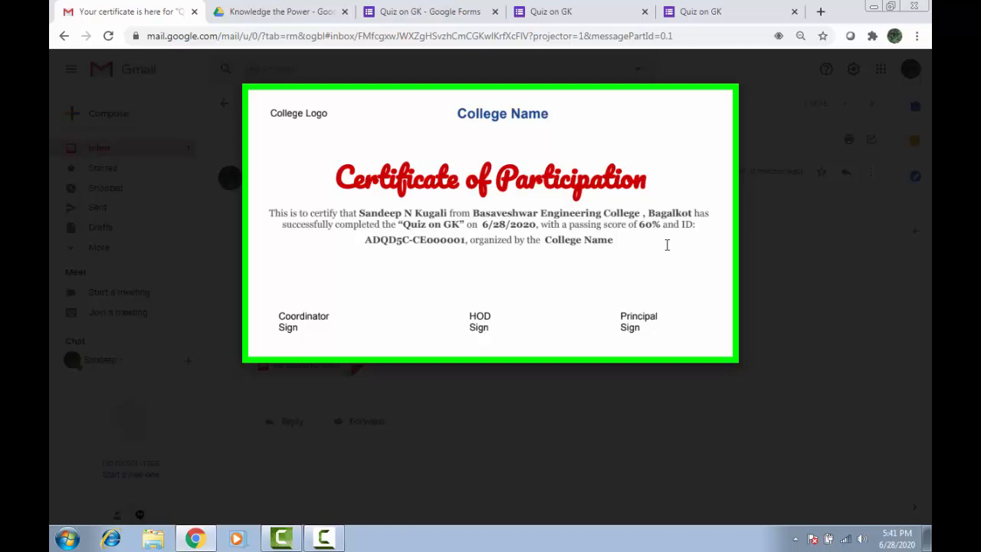
key("Escape")
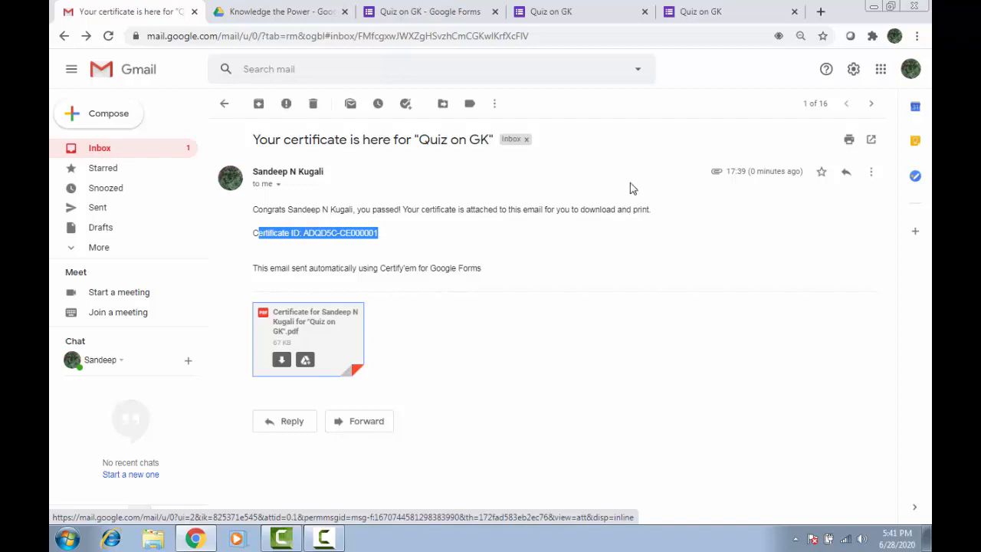
Review the Responses summary for Quiz on GK: 1 response averaging 3/5 points with per-question breakdowns.
left_click(418, 9)
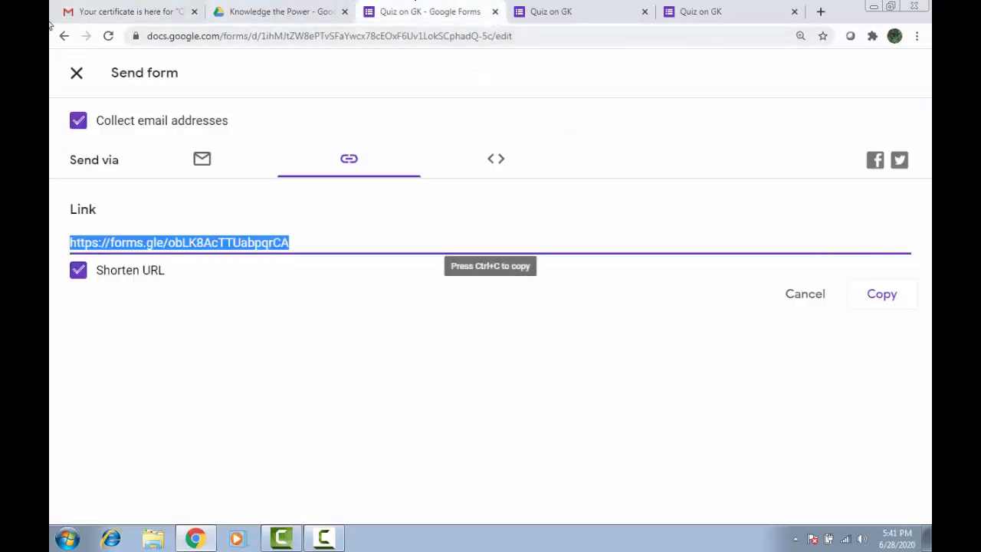
left_click(76, 73)
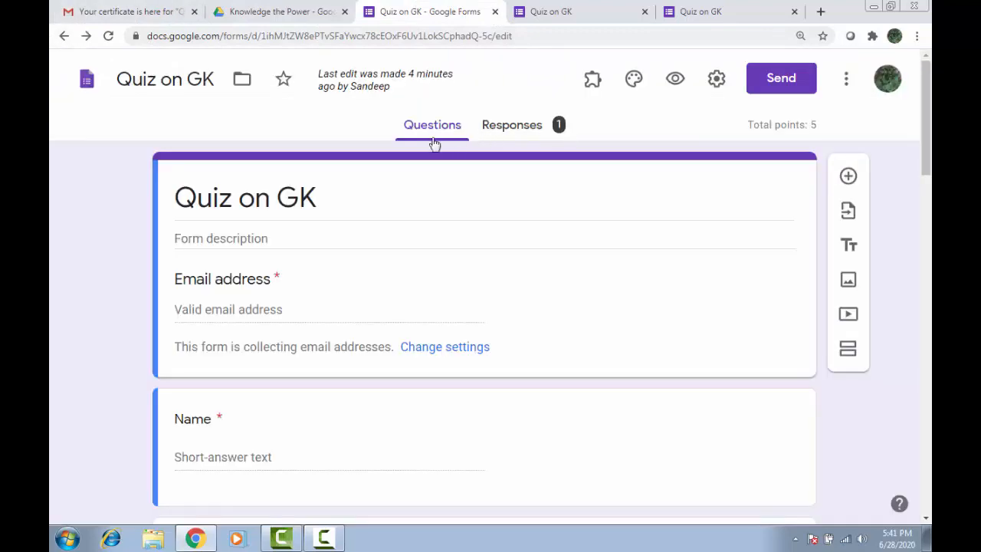
left_click(511, 126)
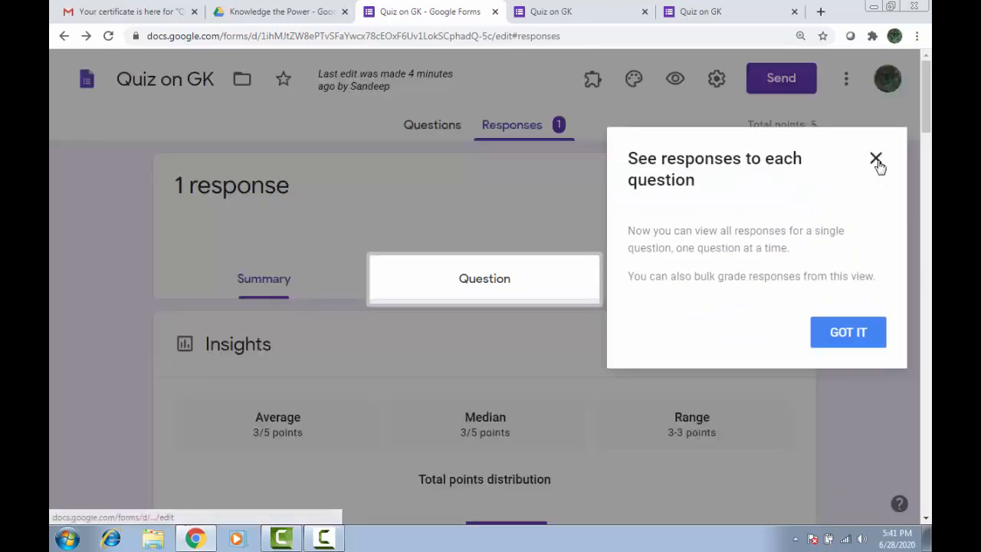
left_click(877, 160)
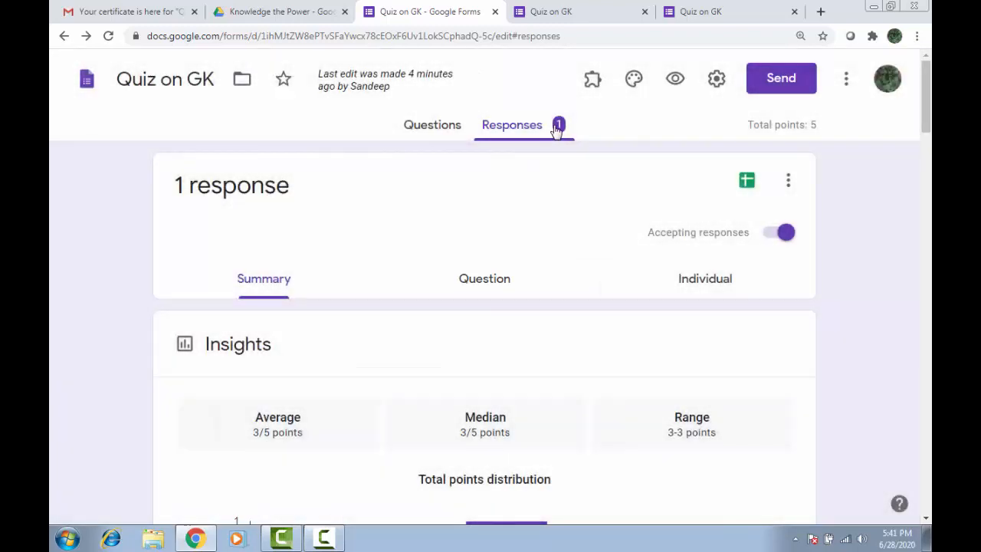
scroll(602, 303, "down", 8)
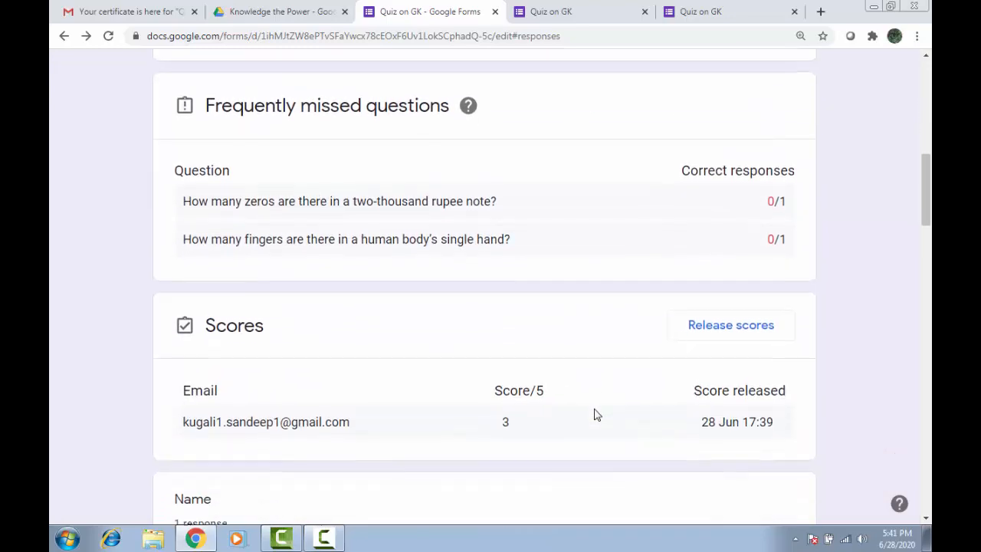
scroll(597, 415, "down", 15)
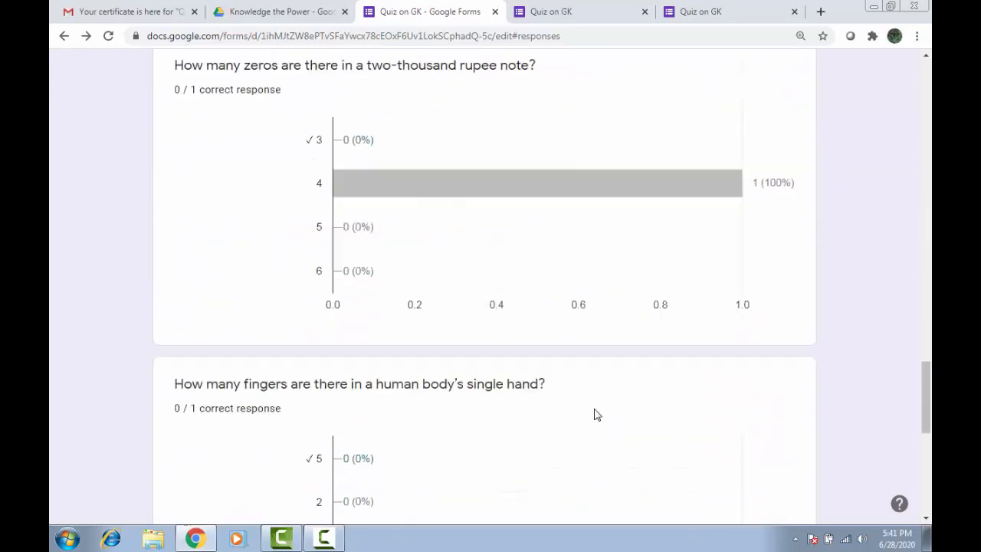
scroll(598, 415, "down", 7)
scroll(595, 409, "up", 20)
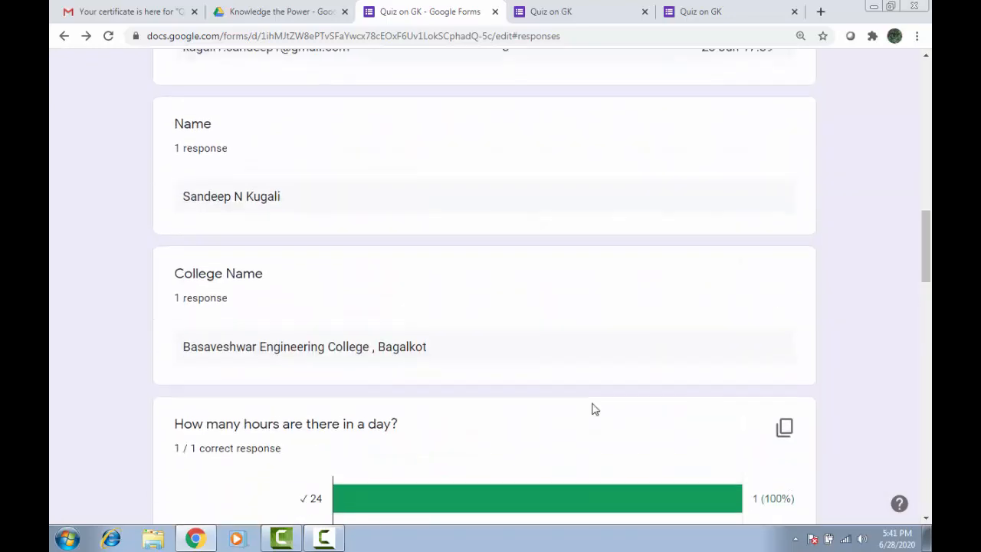
scroll(595, 408, "up", 12)
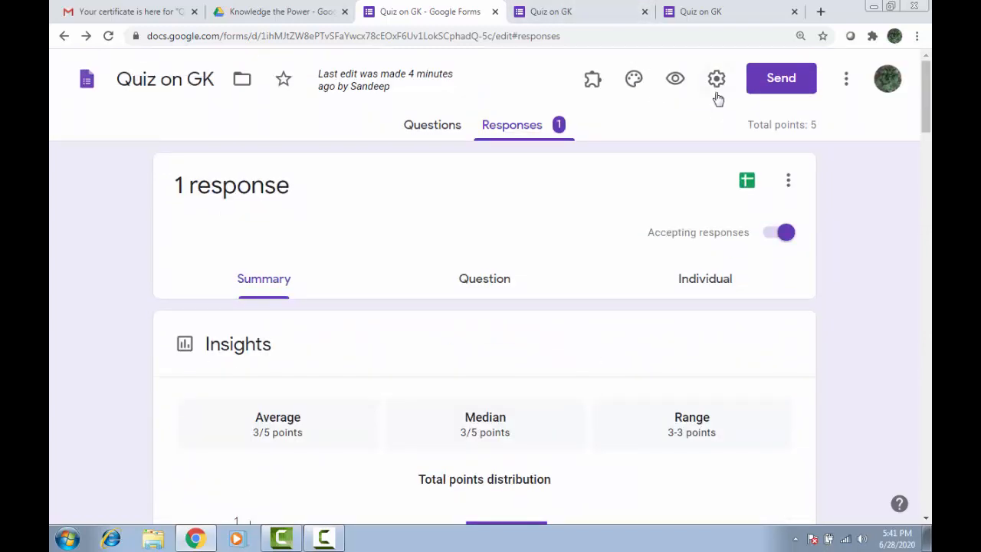
Reopen the Certify'em controls from Add-ons and follow the Certificate Records link.
left_click(434, 125)
left_click(592, 83)
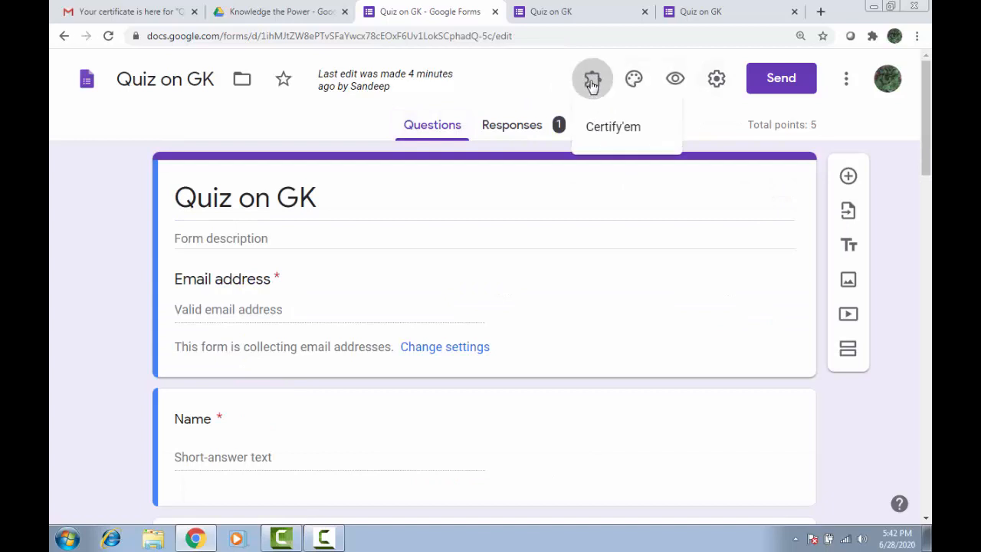
left_click(613, 128)
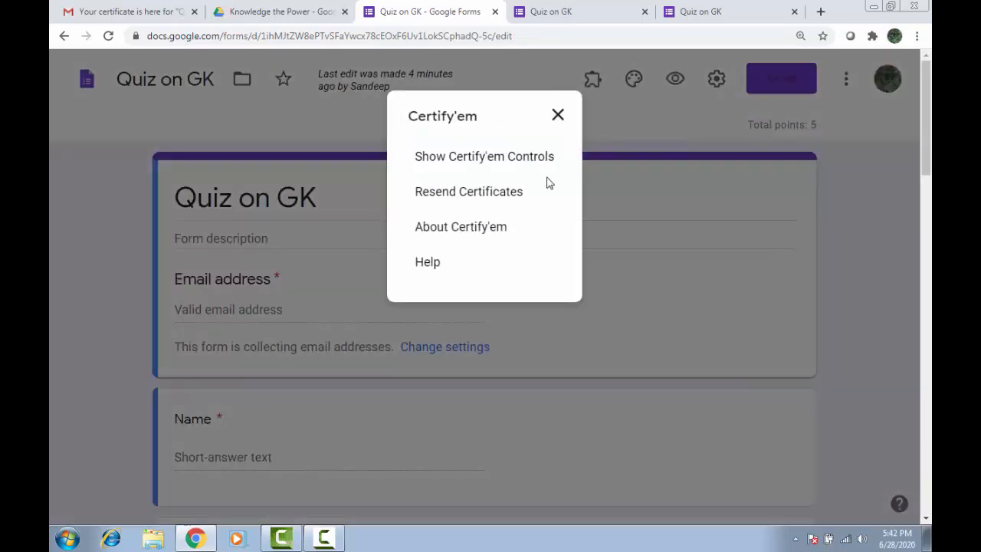
left_click(462, 157)
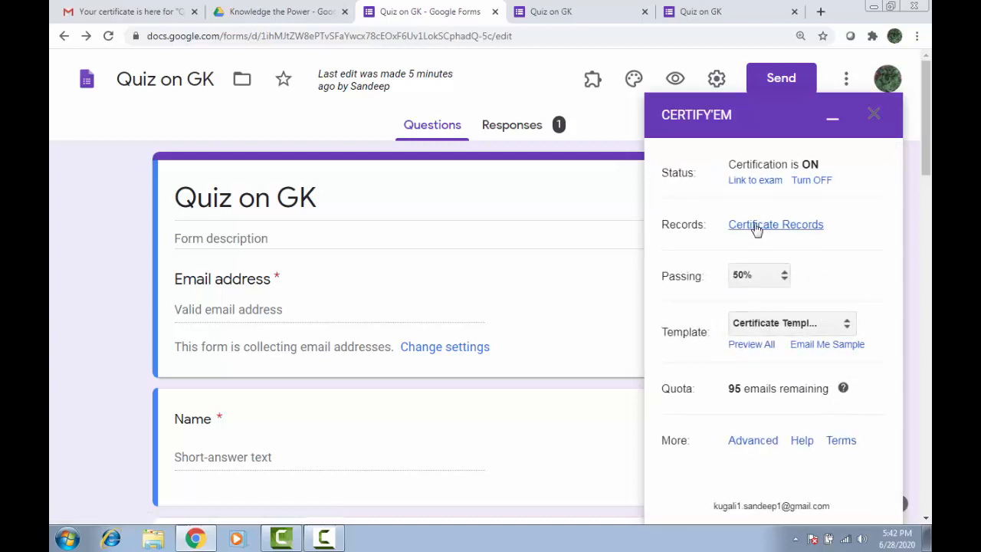
left_click(756, 224)
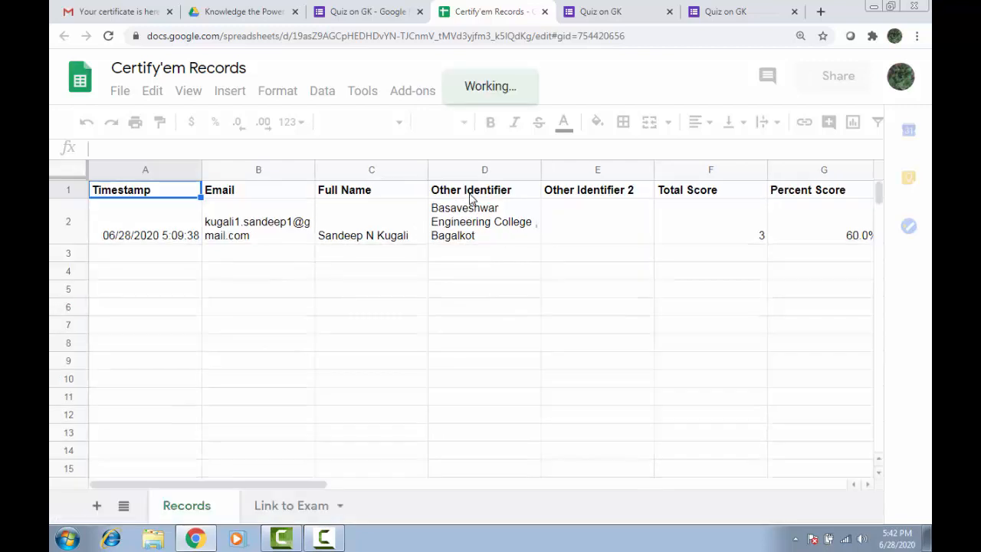
Read row 2's 60.0% score, TRUE pass status and certificate ID, then close the Certify'em Records sheet.
left_click(464, 238)
key("Right")
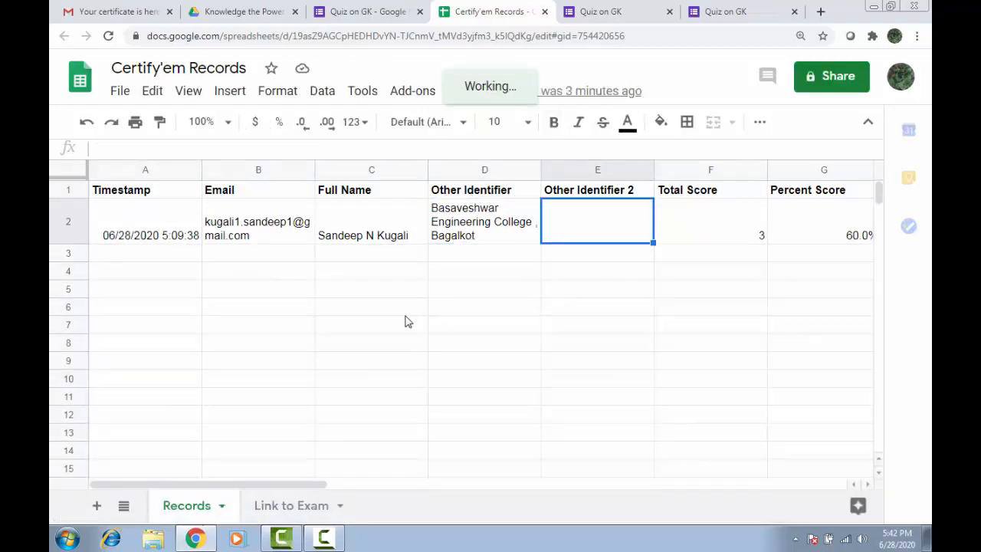
key("Right")
key("Right")
key("Right")
key("Right")
key("Right")
key("Right")
key("Right")
key("Right")
key("Right")
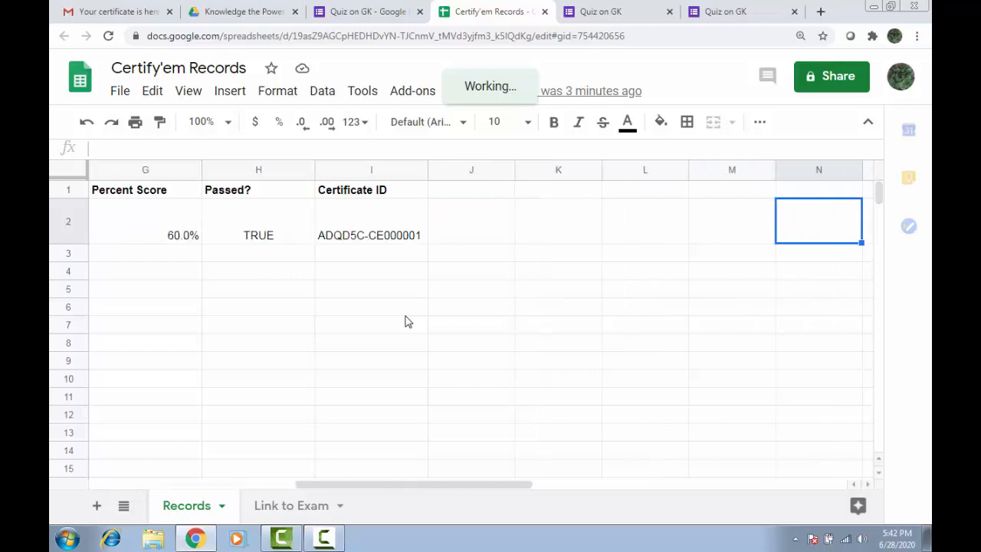
left_click(544, 11)
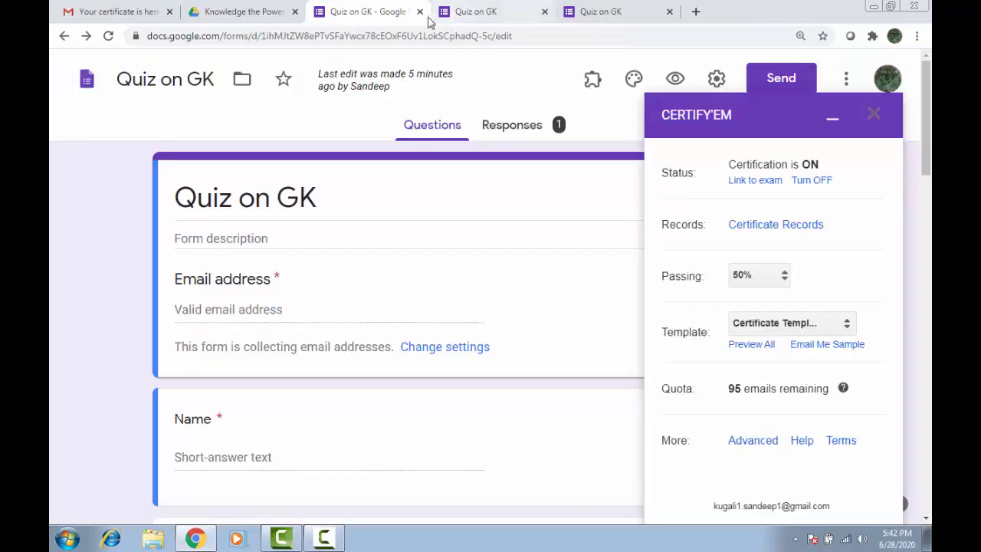
Close the Certify'em sidebar, the three Quiz on GK tabs and the Drive tab, then minimize Chrome.
left_click(876, 113)
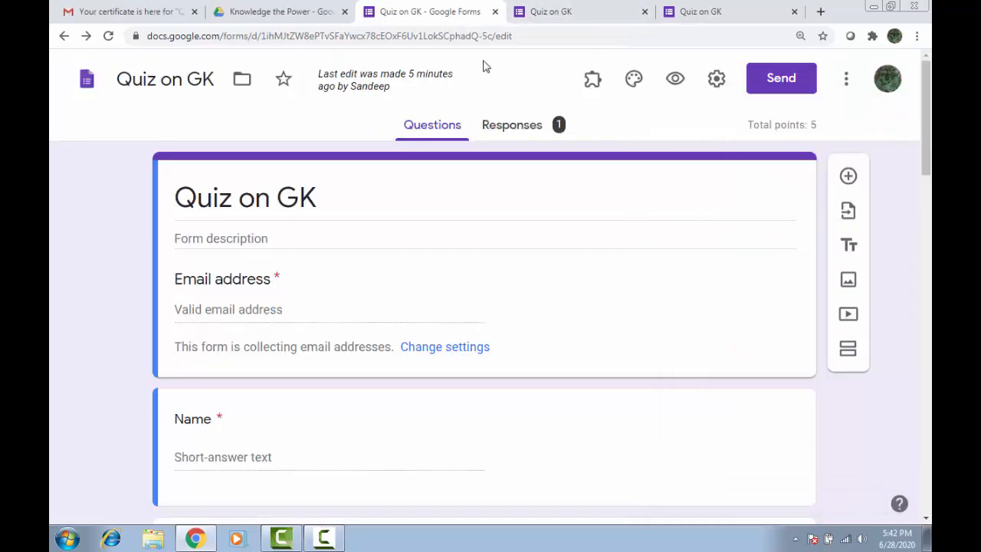
left_click(495, 13)
left_click(495, 13)
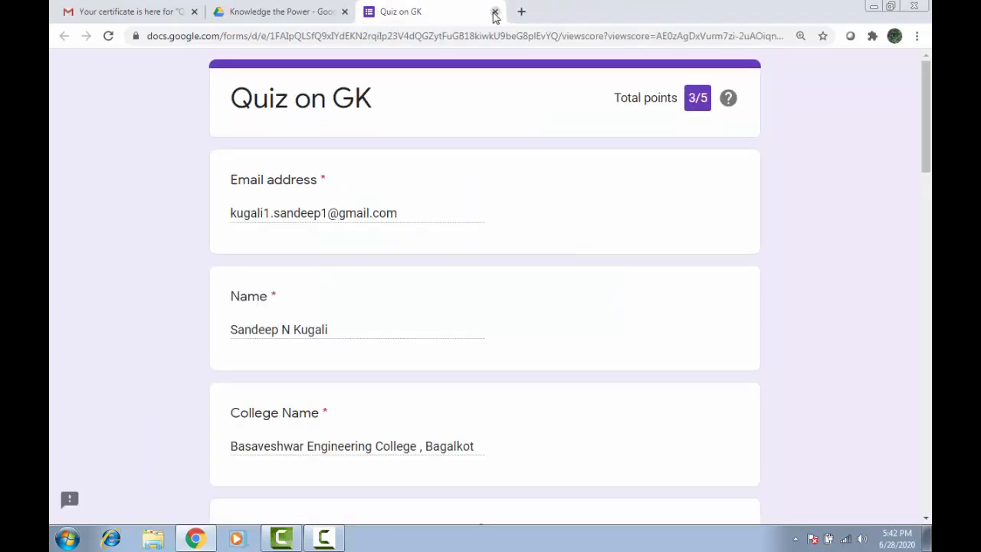
left_click(495, 13)
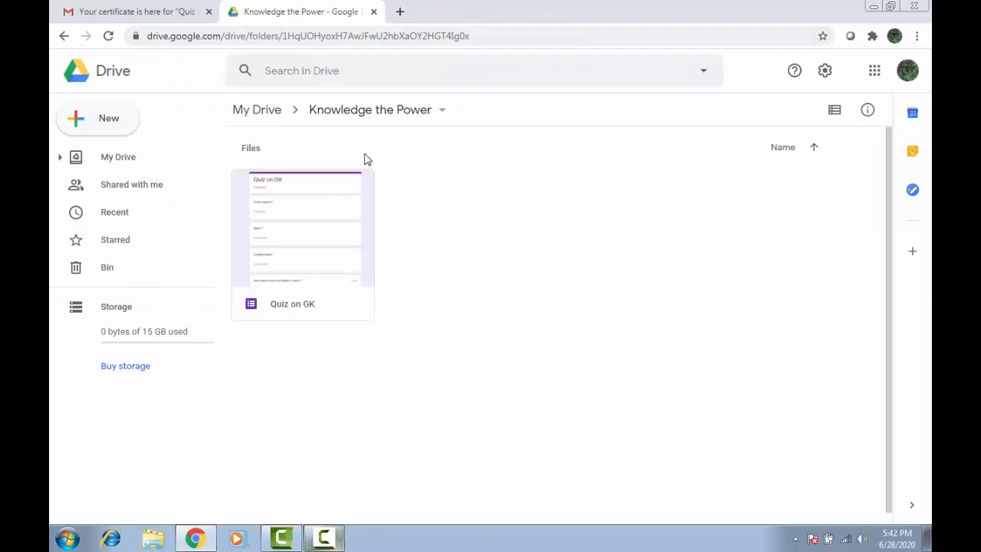
left_click(374, 12)
left_click(875, 6)
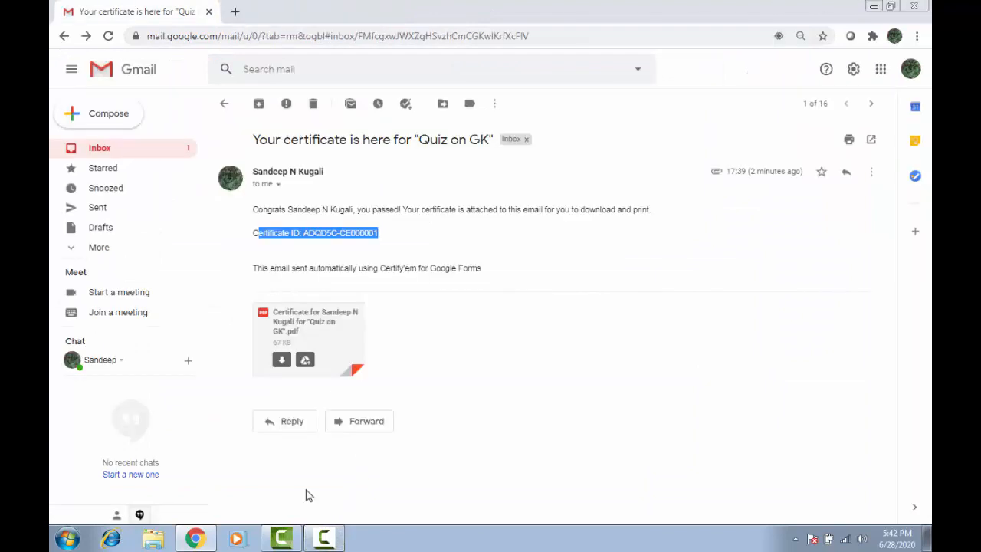